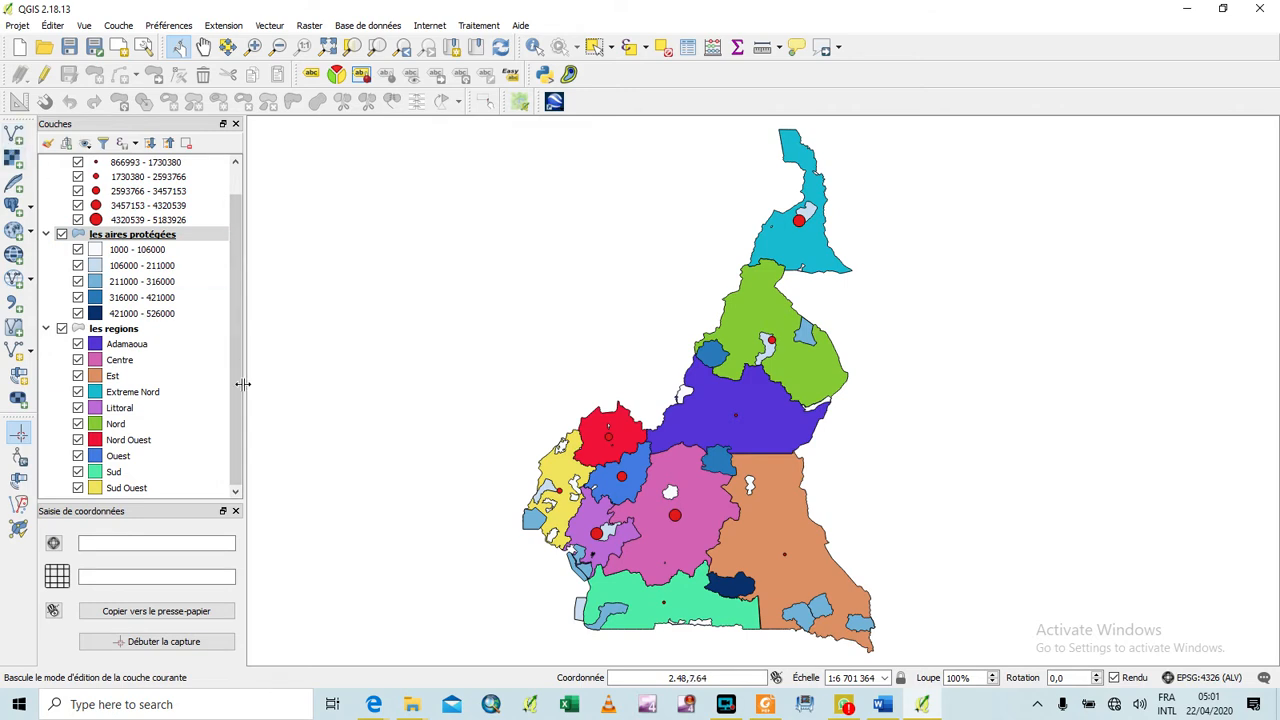
# - Collapse the layer legends and remove all four layers, from VOIRIE DU CMR to les regions, from the project
pyautogui.click(45, 329)
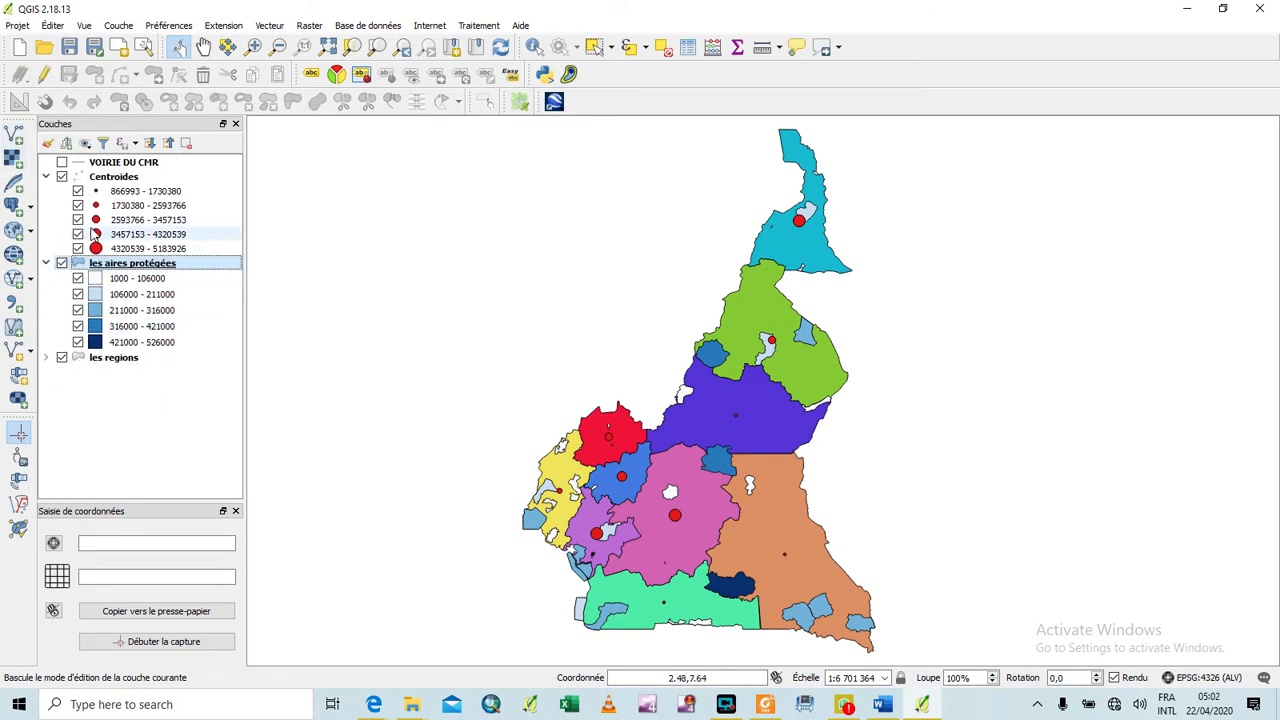
pyautogui.click(45, 262)
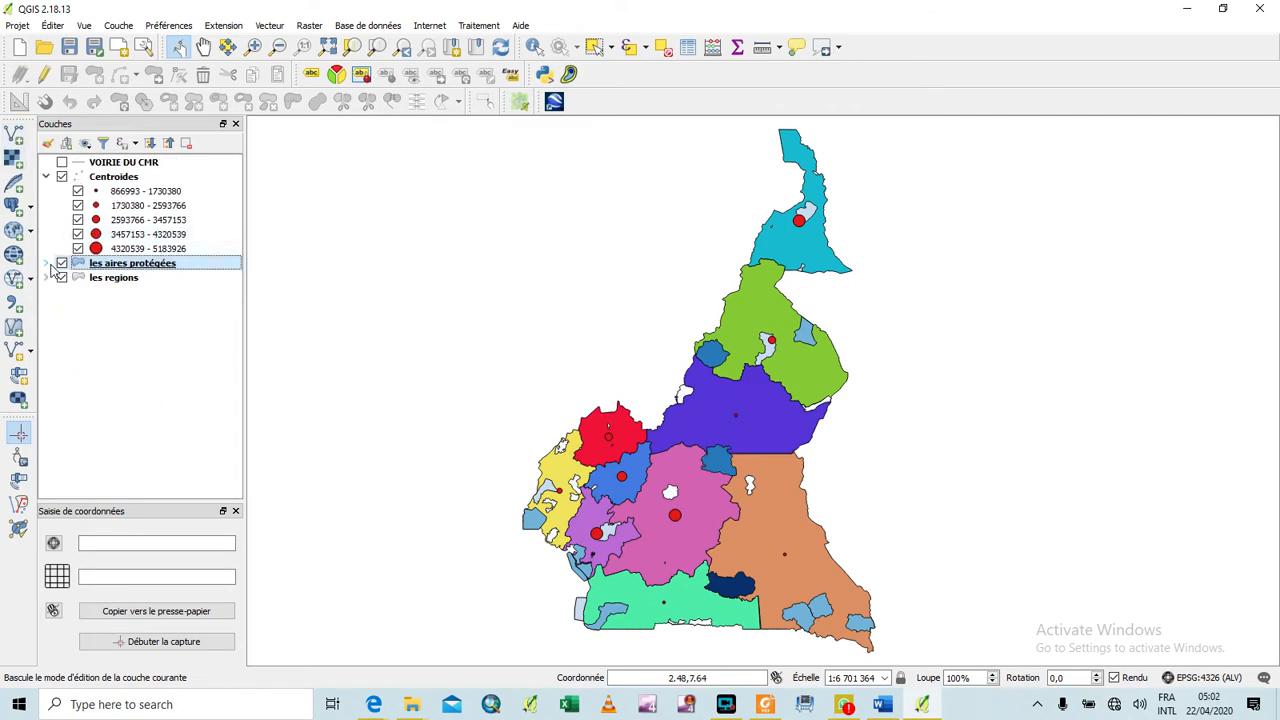
pyautogui.click(45, 176)
pyautogui.moveTo(100, 225); pyautogui.dragTo(88, 163)
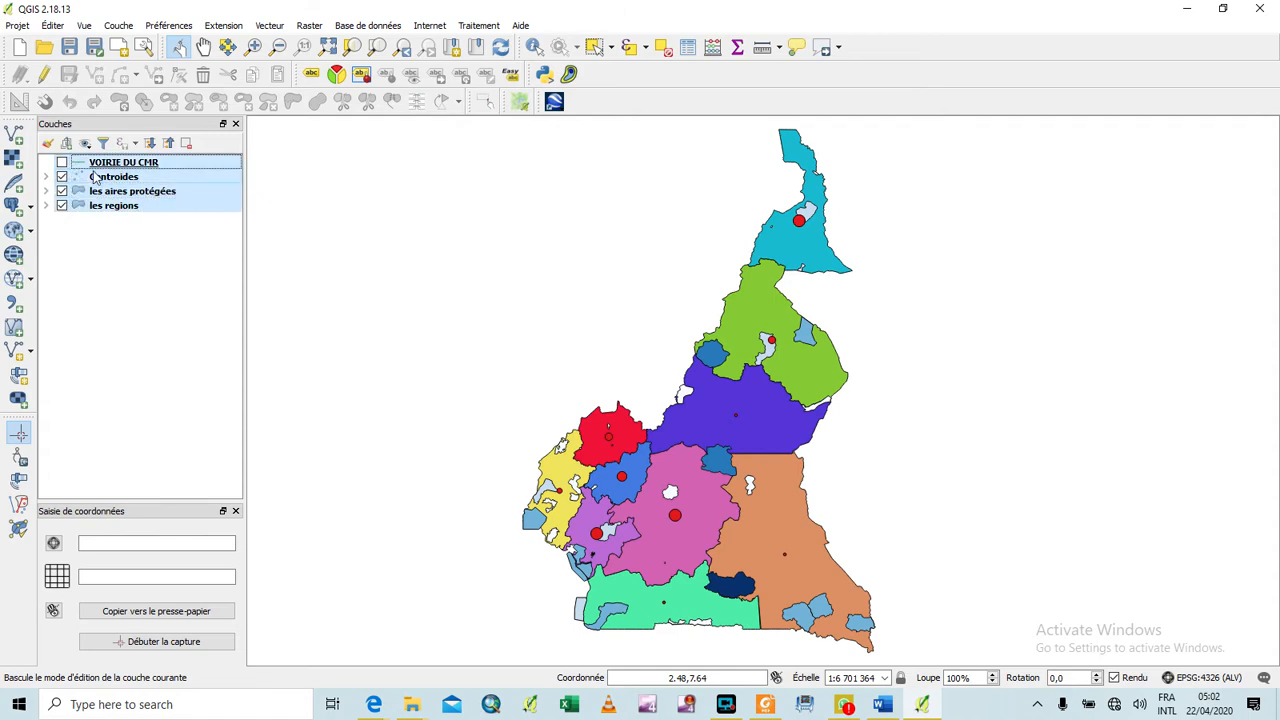
pyautogui.rightClick(94, 172)
pyautogui.click(168, 215)
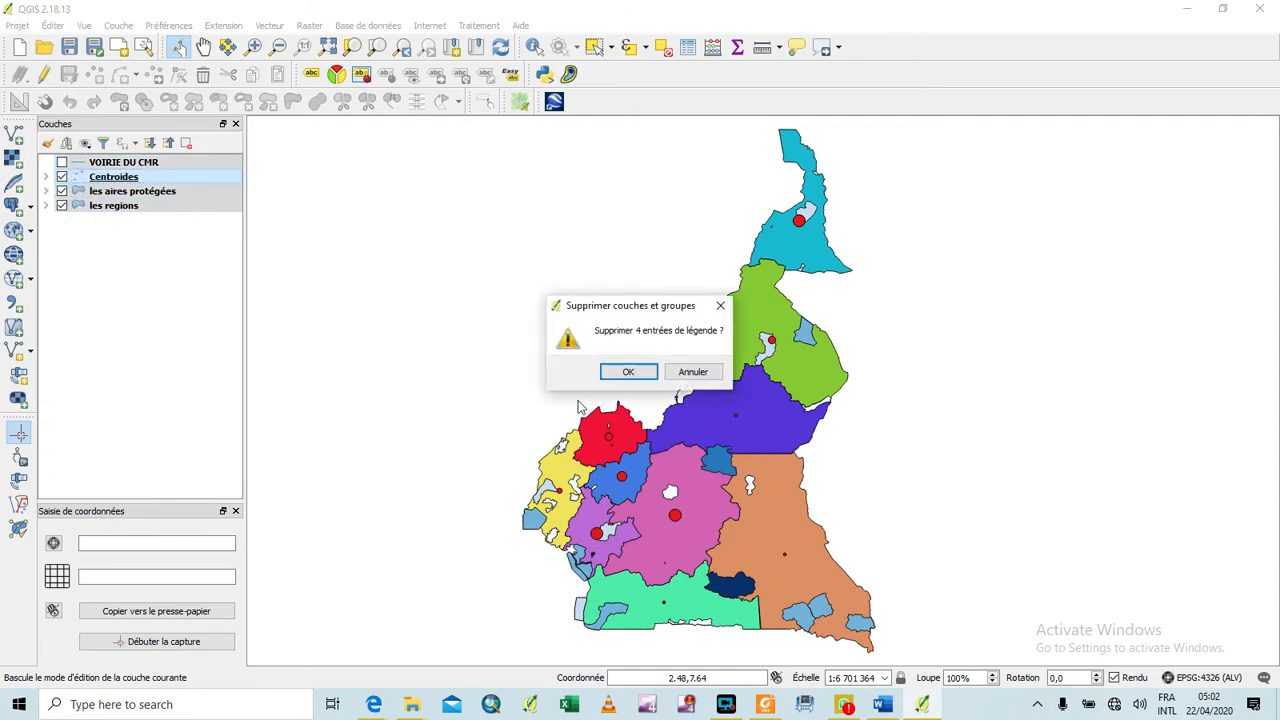
pyautogui.click(627, 372)
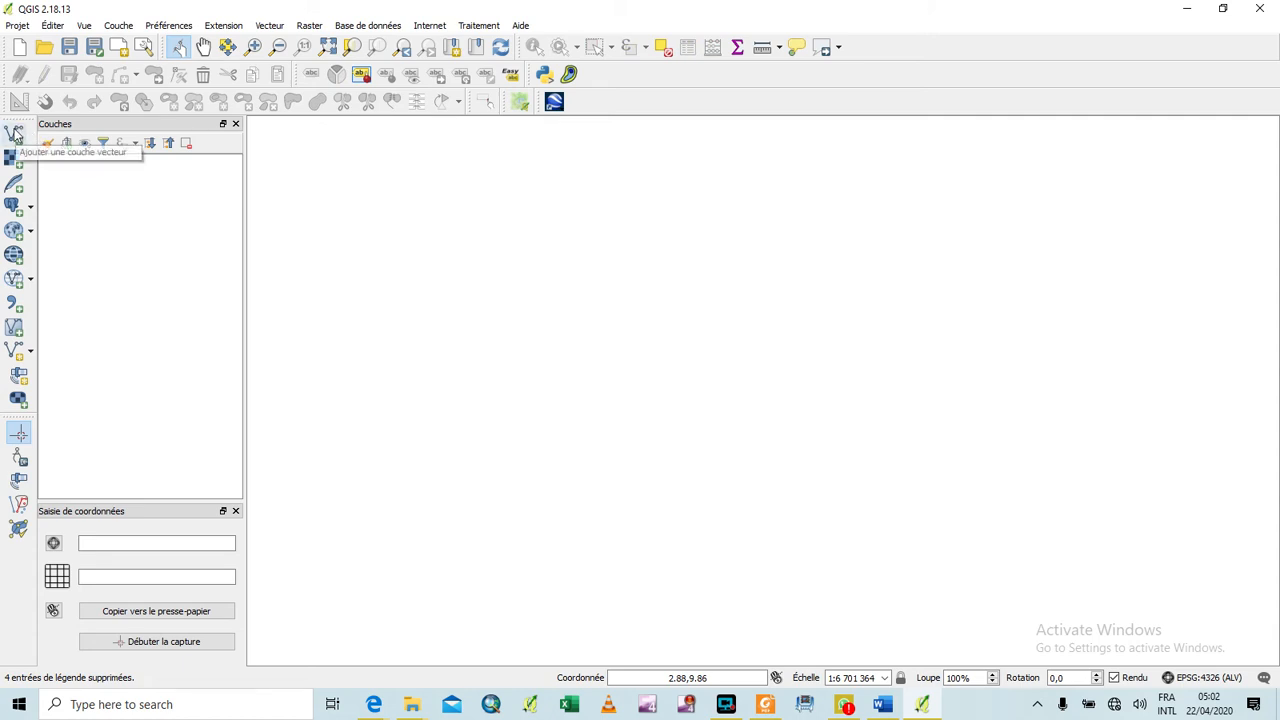
# - Add the shapefile les regions.shp from the SHP CAMEROUN\CMR-REGION folder as a vector layer
pyautogui.click(14, 133)
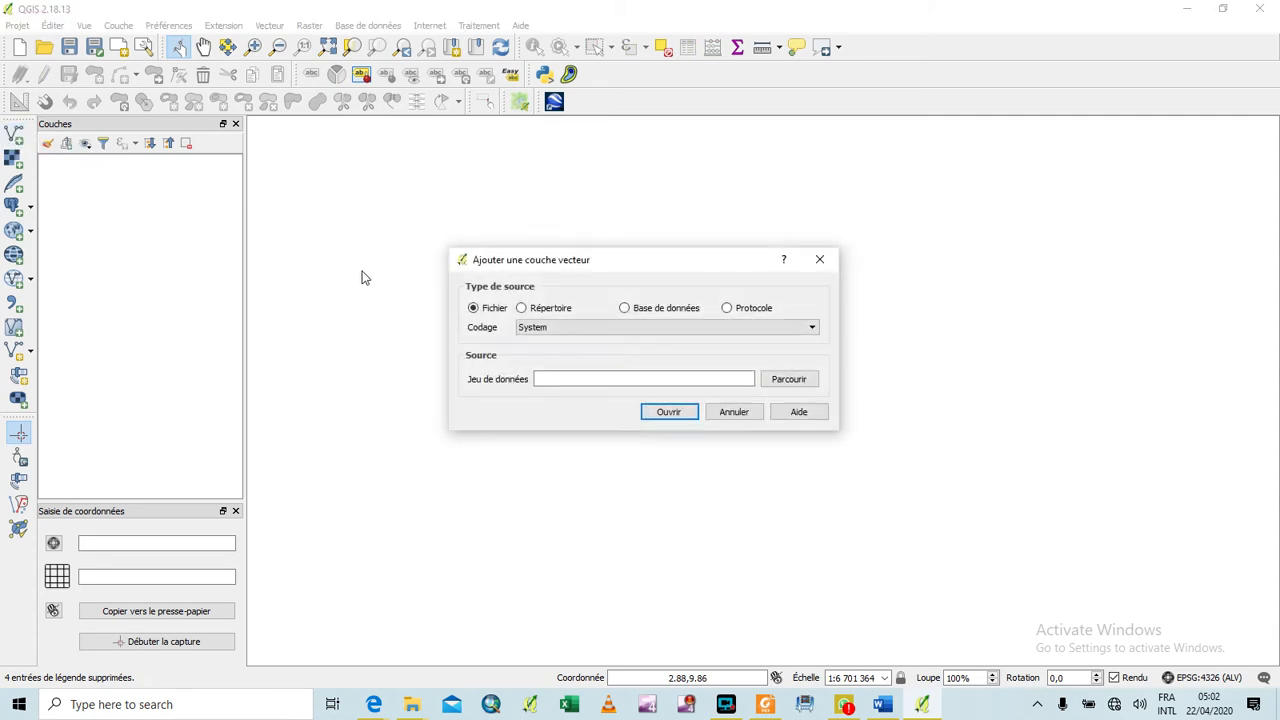
pyautogui.click(788, 379)
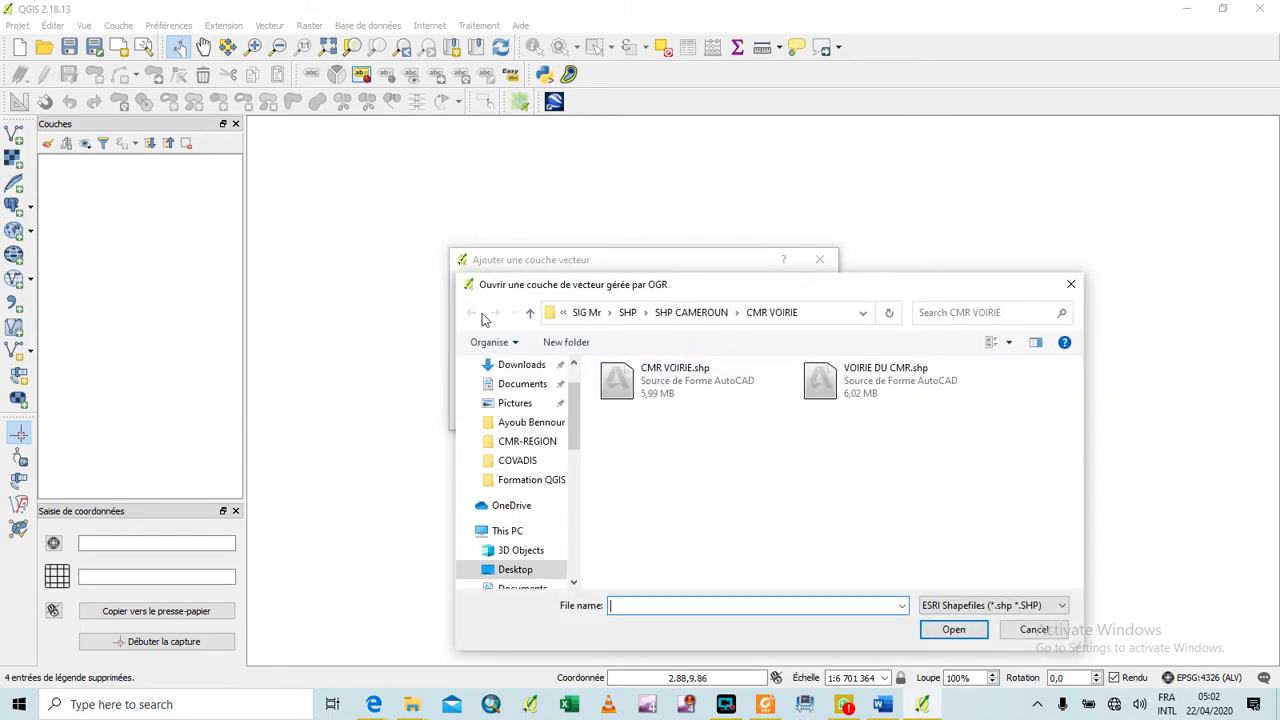
pyautogui.click(530, 312)
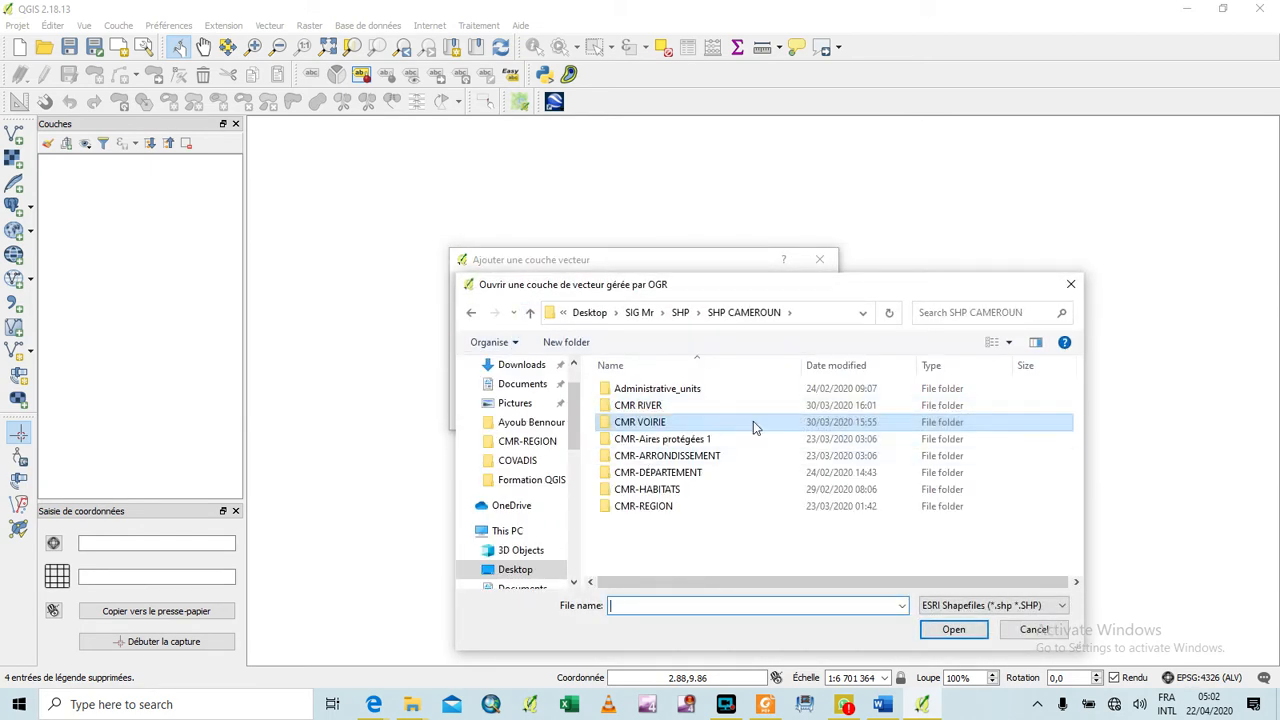
pyautogui.click(666, 508)
pyautogui.doubleClick(666, 508)
pyautogui.click(656, 390)
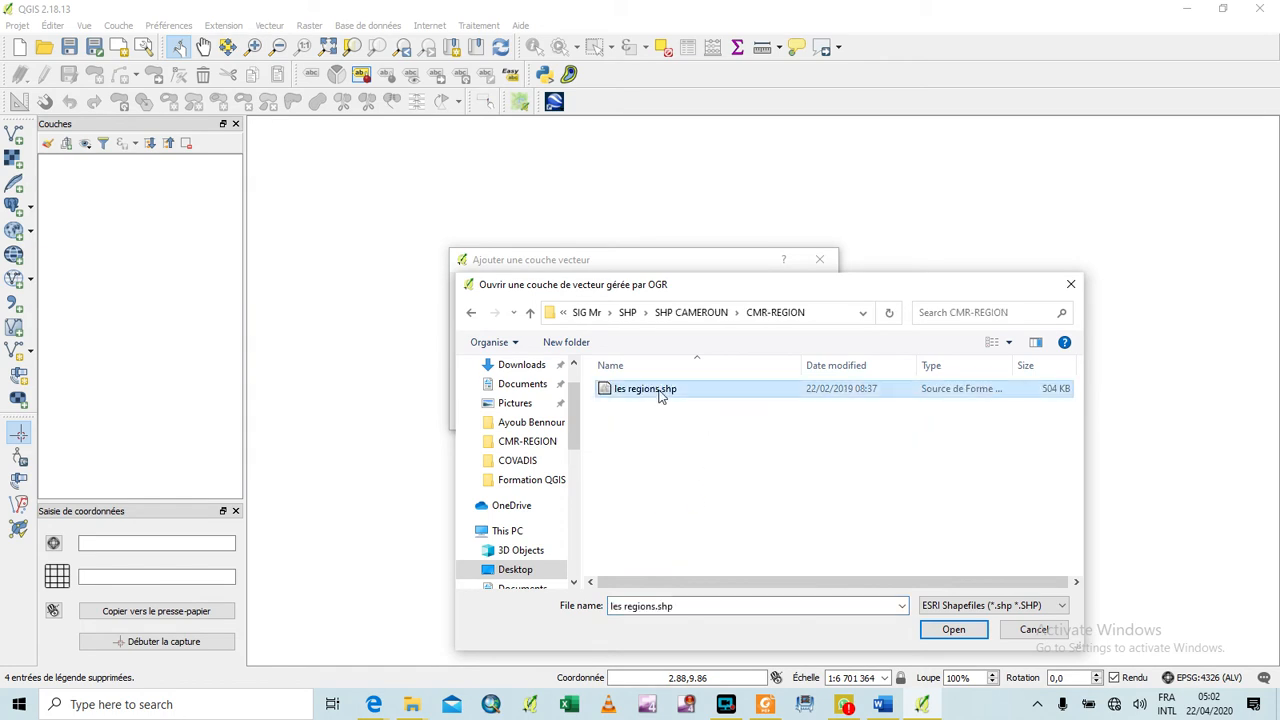
pyautogui.click(956, 630)
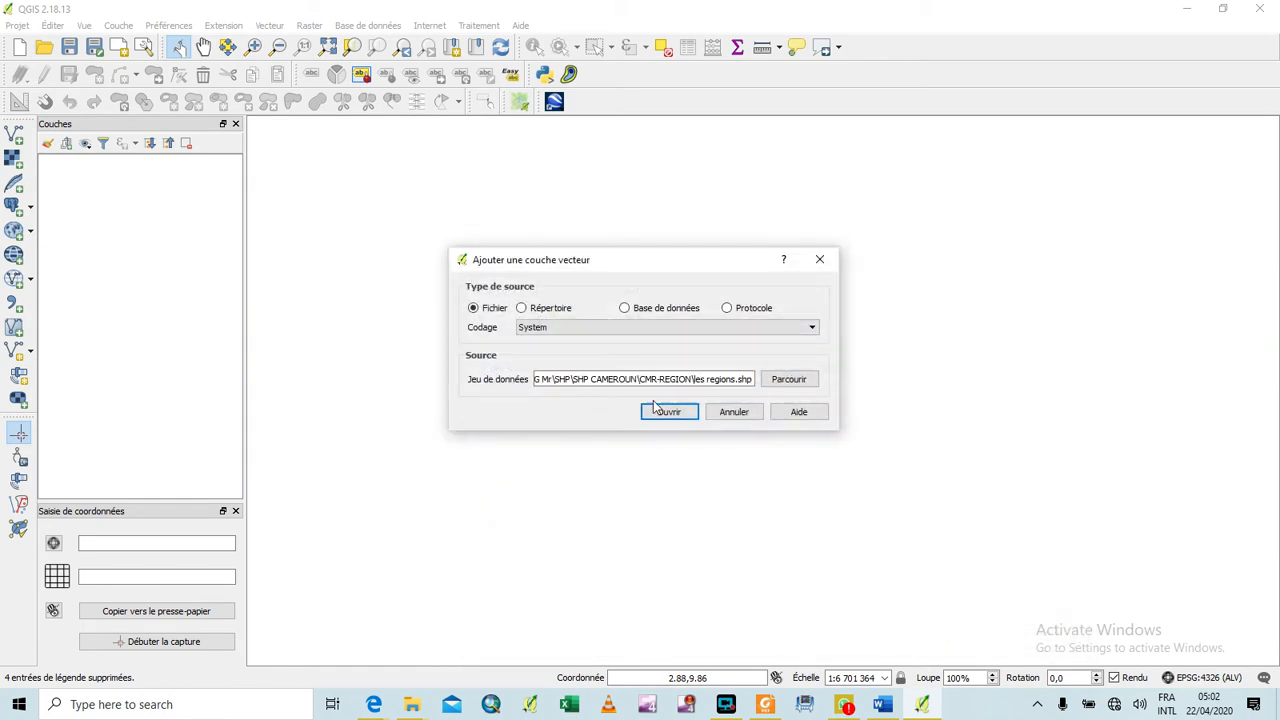
pyautogui.click(668, 412)
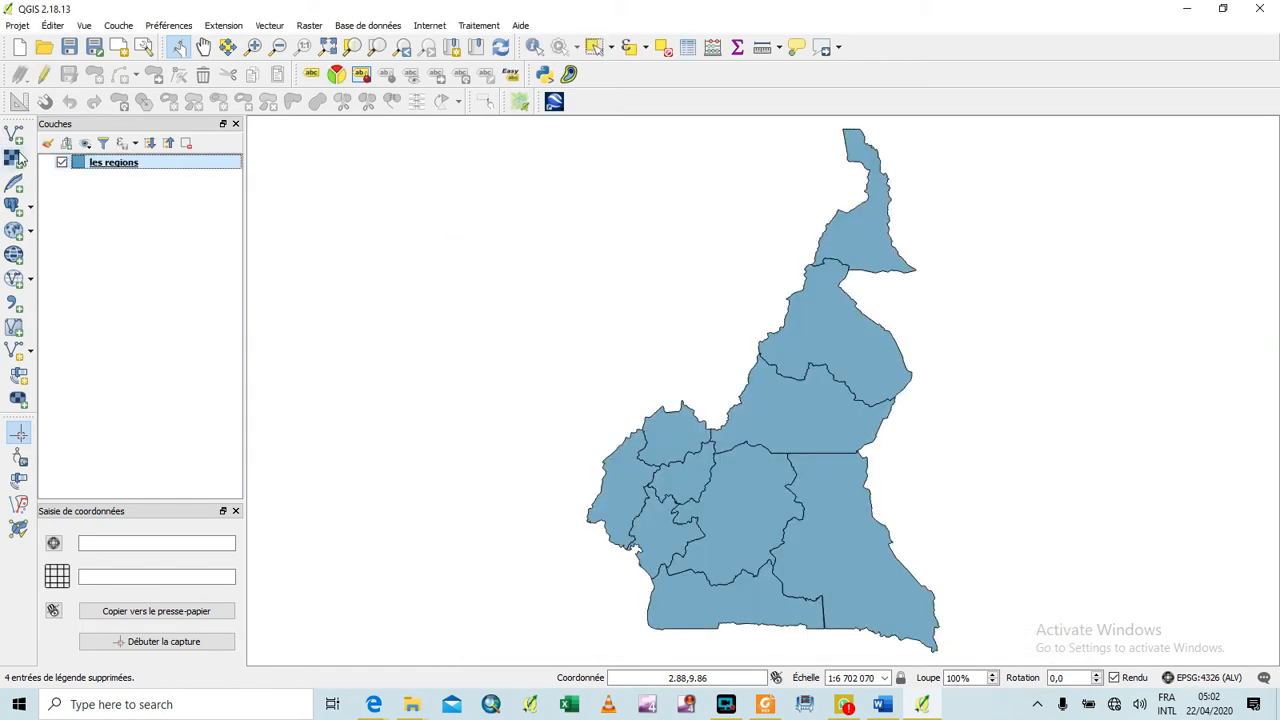
# - Start adding another vector layer and browse for its source file
pyautogui.click(14, 133)
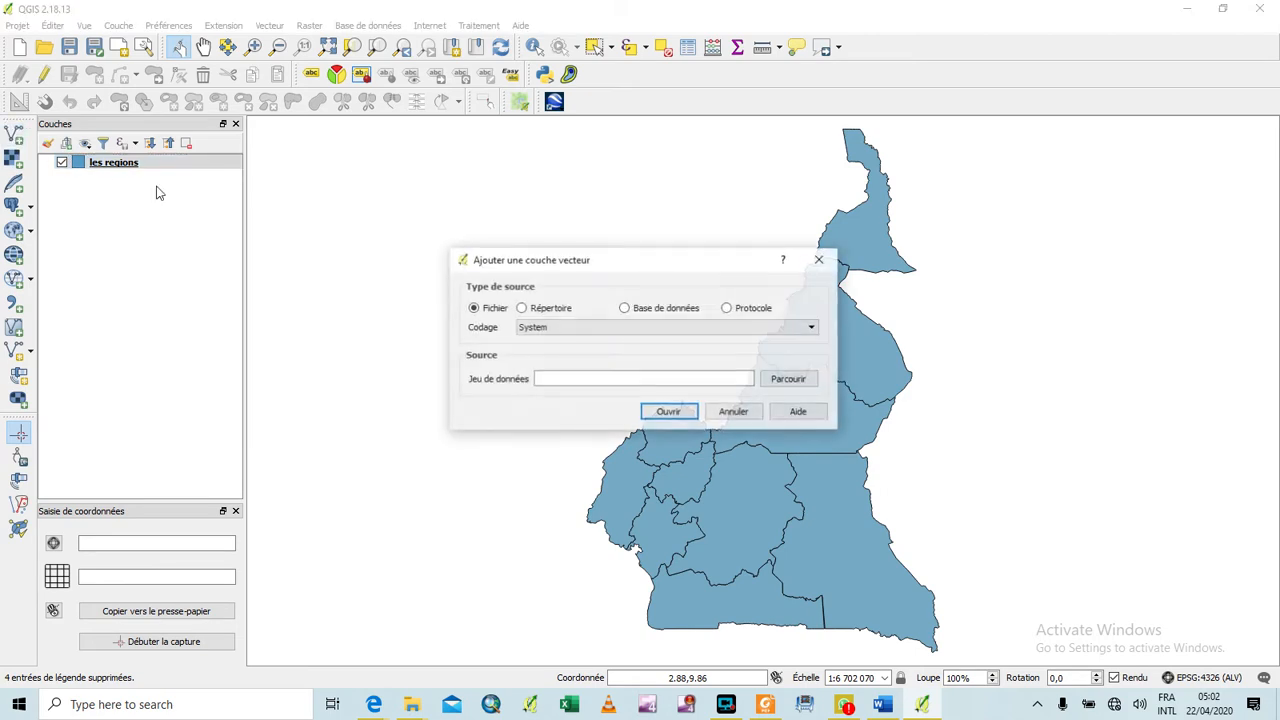
pyautogui.click(799, 379)
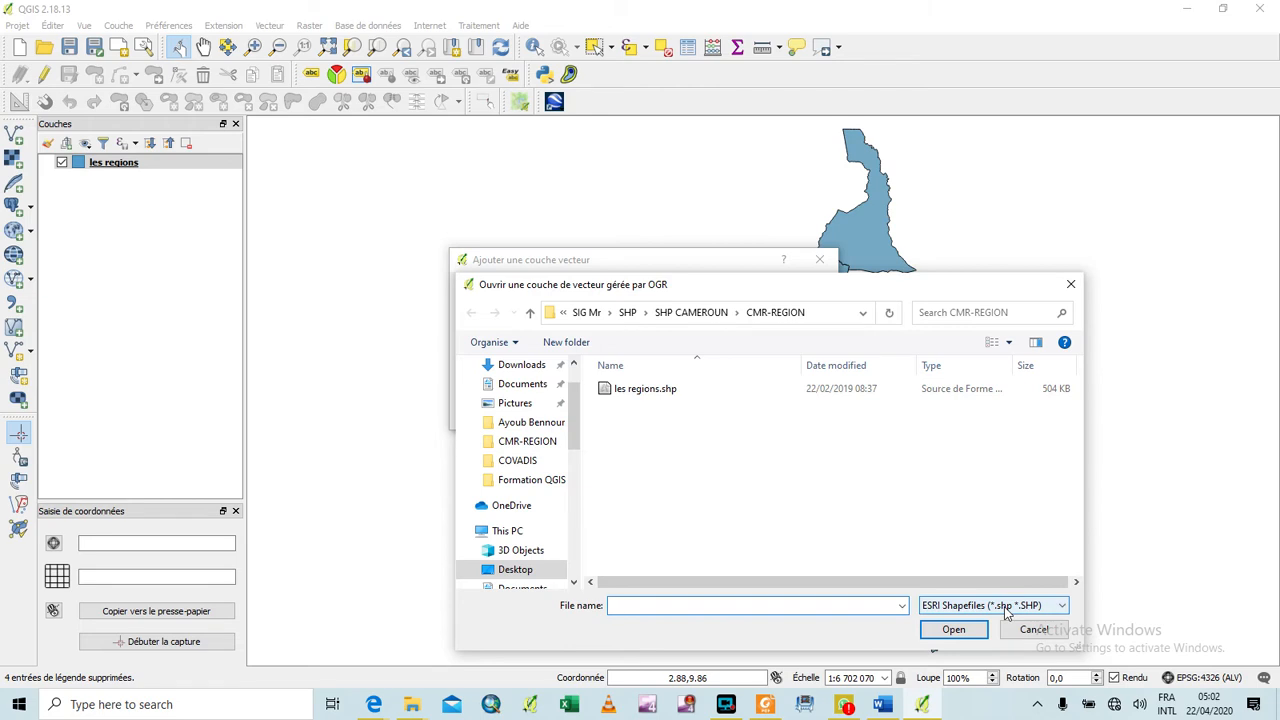
# - Switch the file type filter to Tous les fichiers and back to ESRI Shapefiles
pyautogui.click(1006, 614)
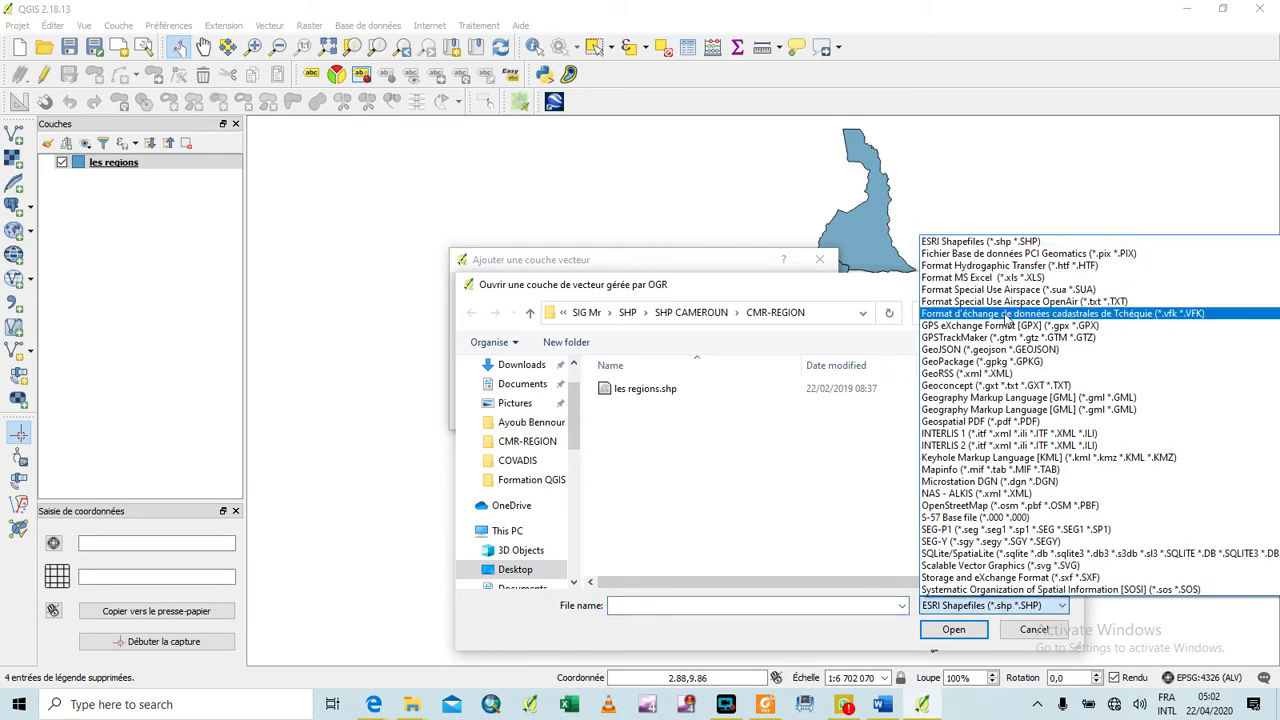
pyautogui.scroll(3, 1015, 287)
pyautogui.click(950, 243)
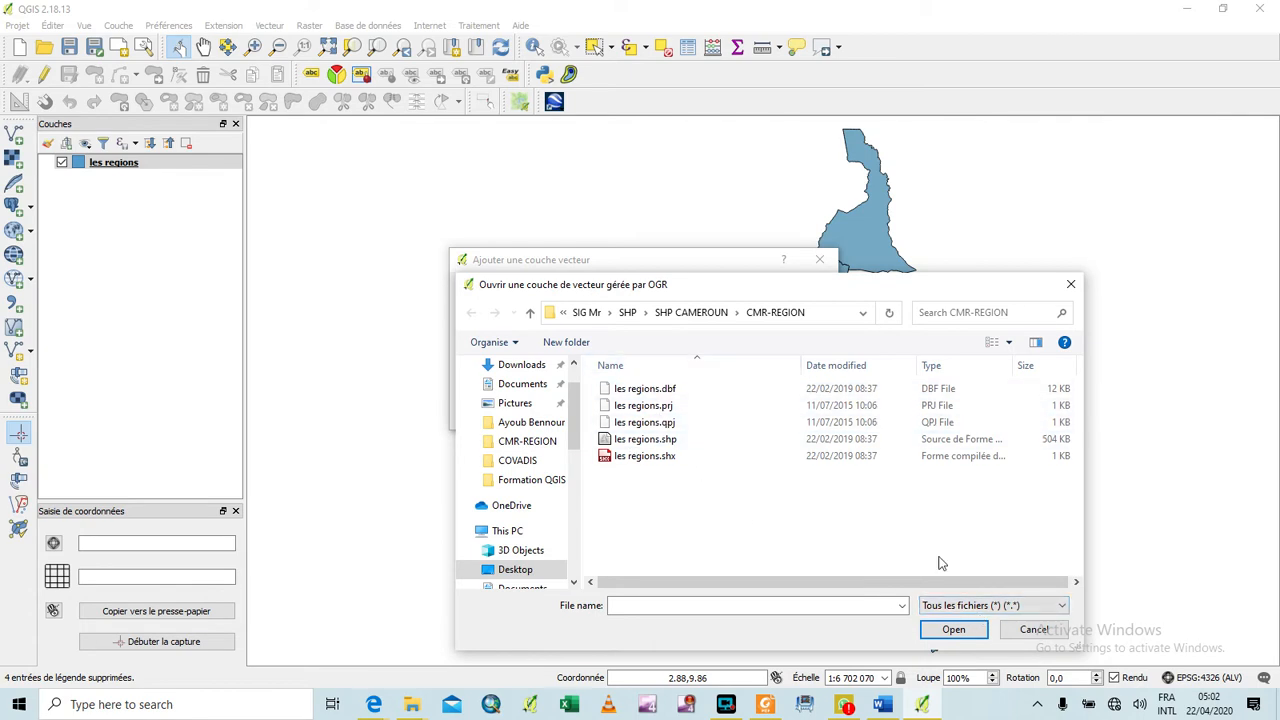
pyautogui.click(1036, 607)
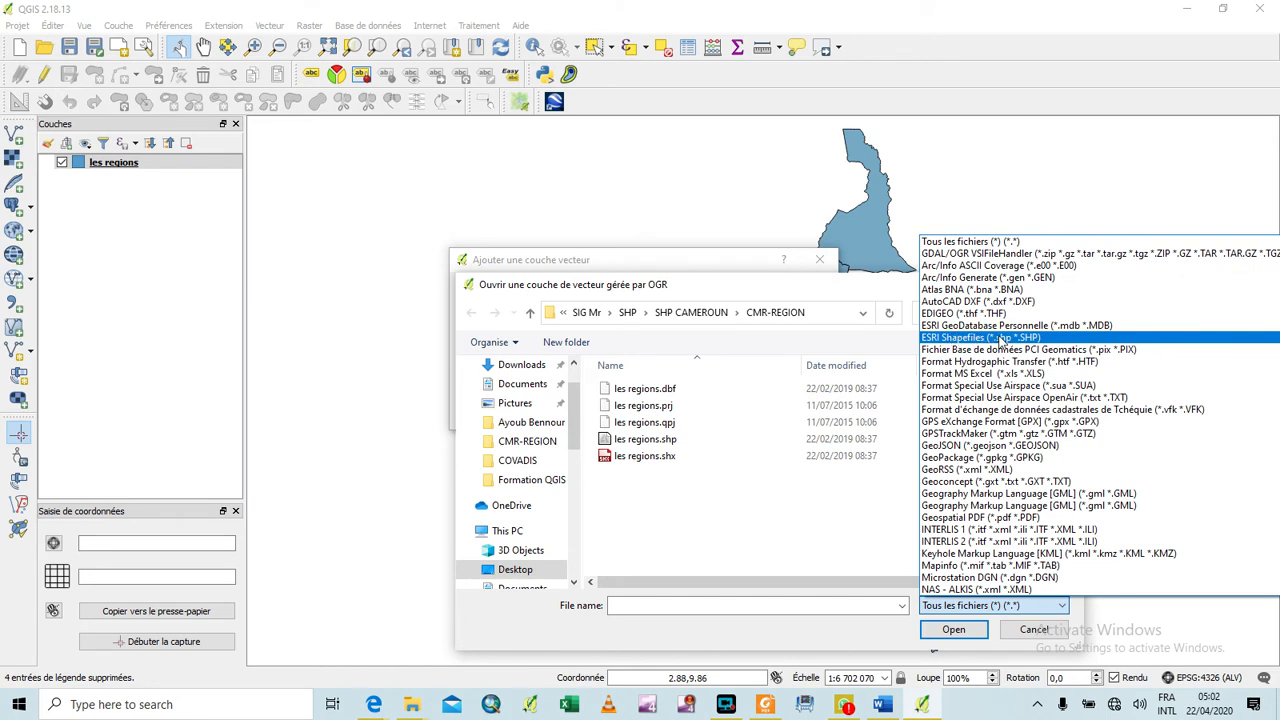
pyautogui.click(995, 341)
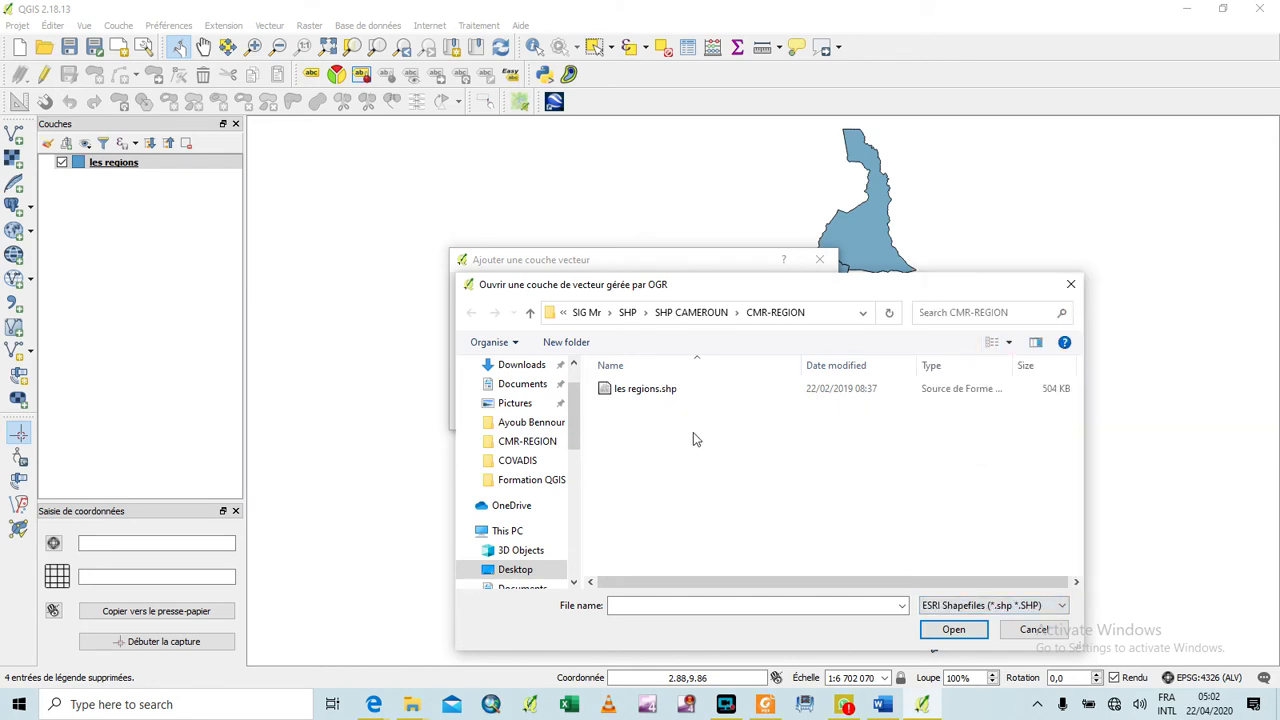
# - Load les aires protégées.shp from the SHP CAMEROUN\CMR-Aires protégées 1 folder as a vector layer
pyautogui.click(530, 312)
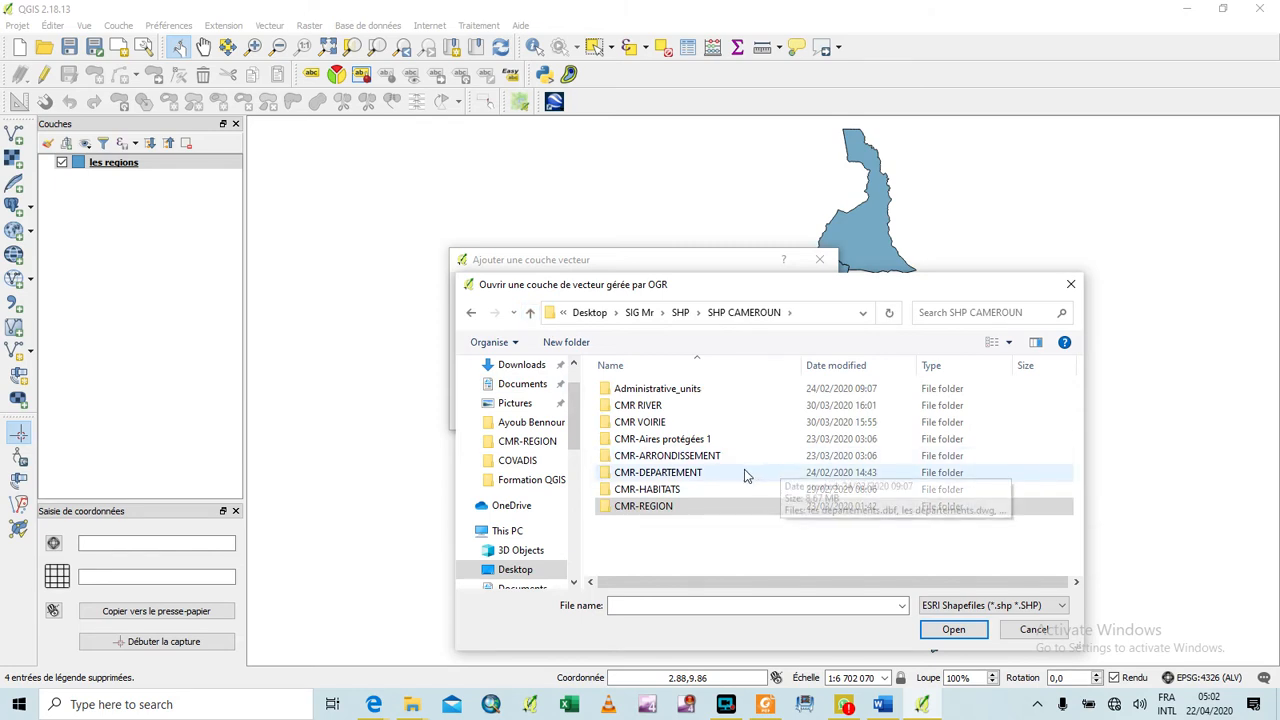
pyautogui.doubleClick(676, 439)
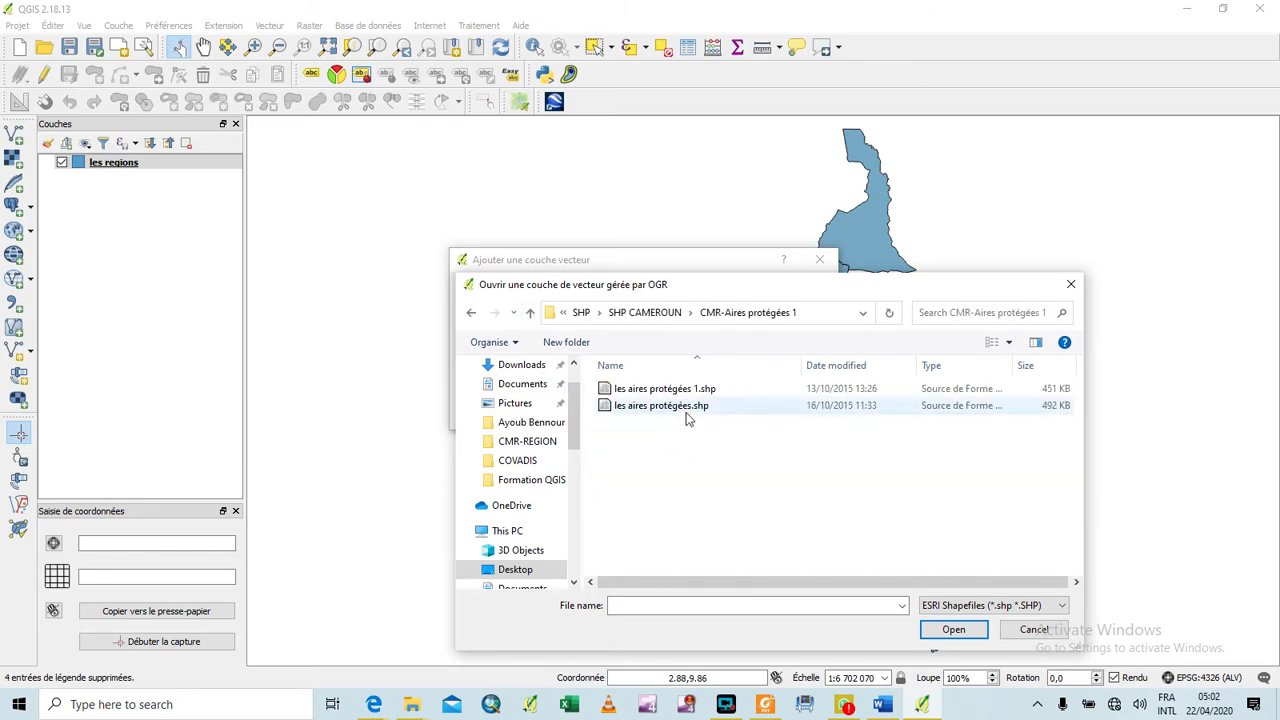
pyautogui.doubleClick(680, 406)
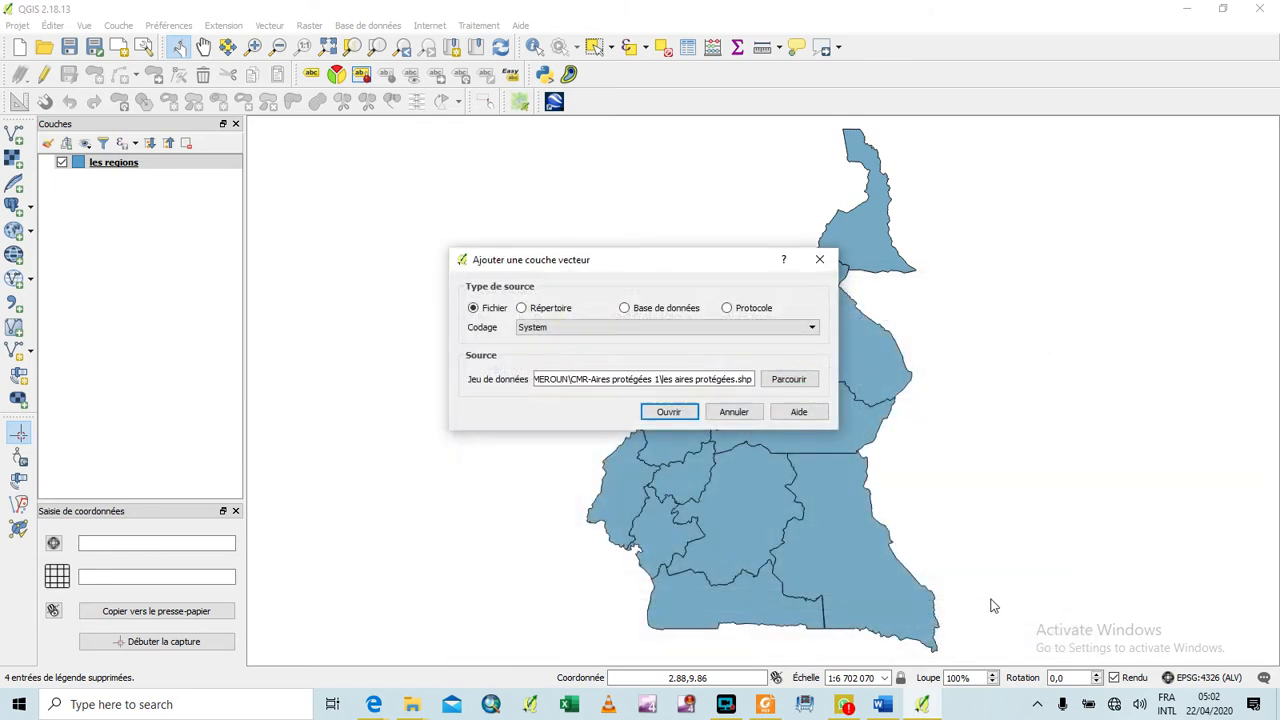
pyautogui.click(668, 413)
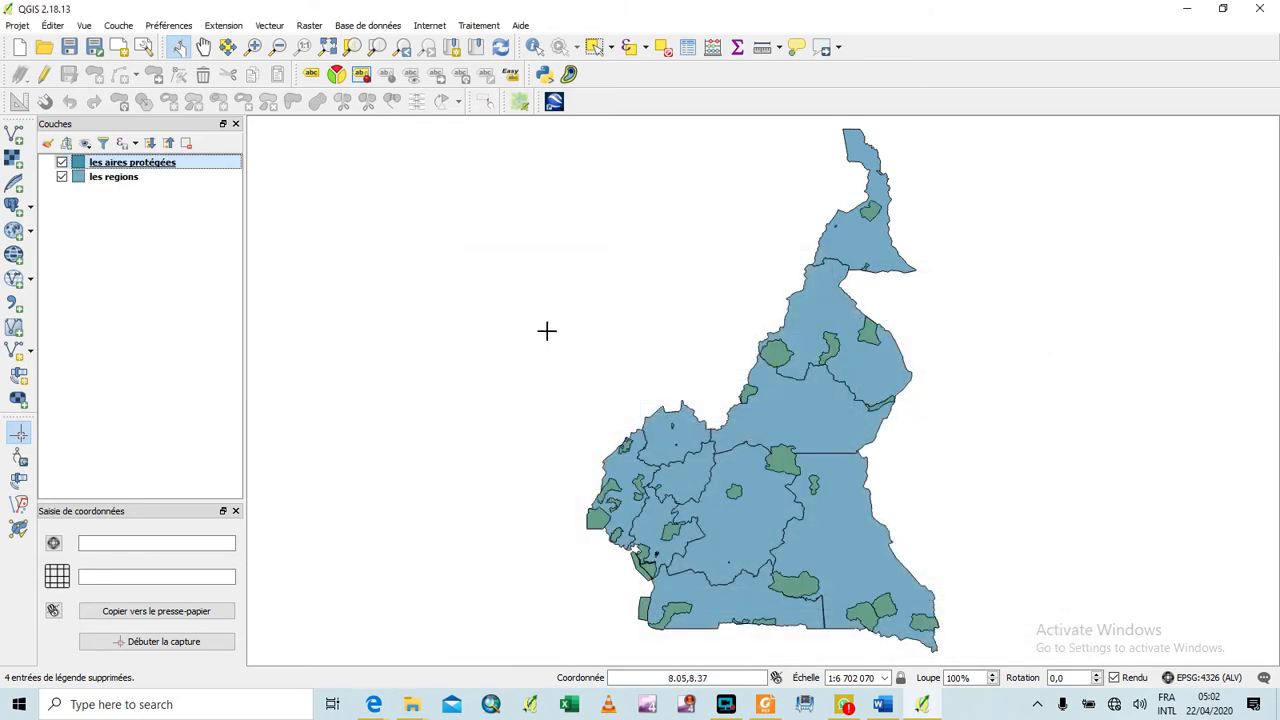
# - Add the shapefile Centroides.shp from the SHP\CENTROIDE CMR folder as a vector layer
pyautogui.click(14, 137)
pyautogui.click(788, 379)
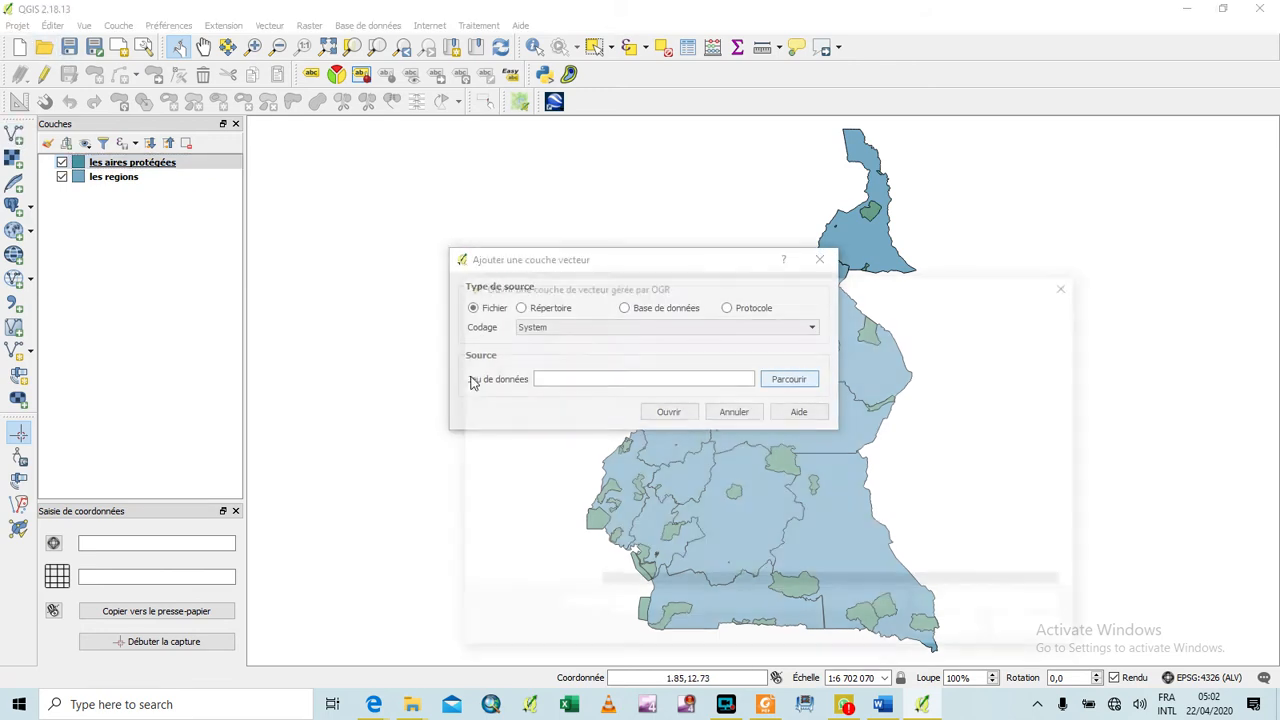
pyautogui.click(686, 489)
pyautogui.press('BackSpace')
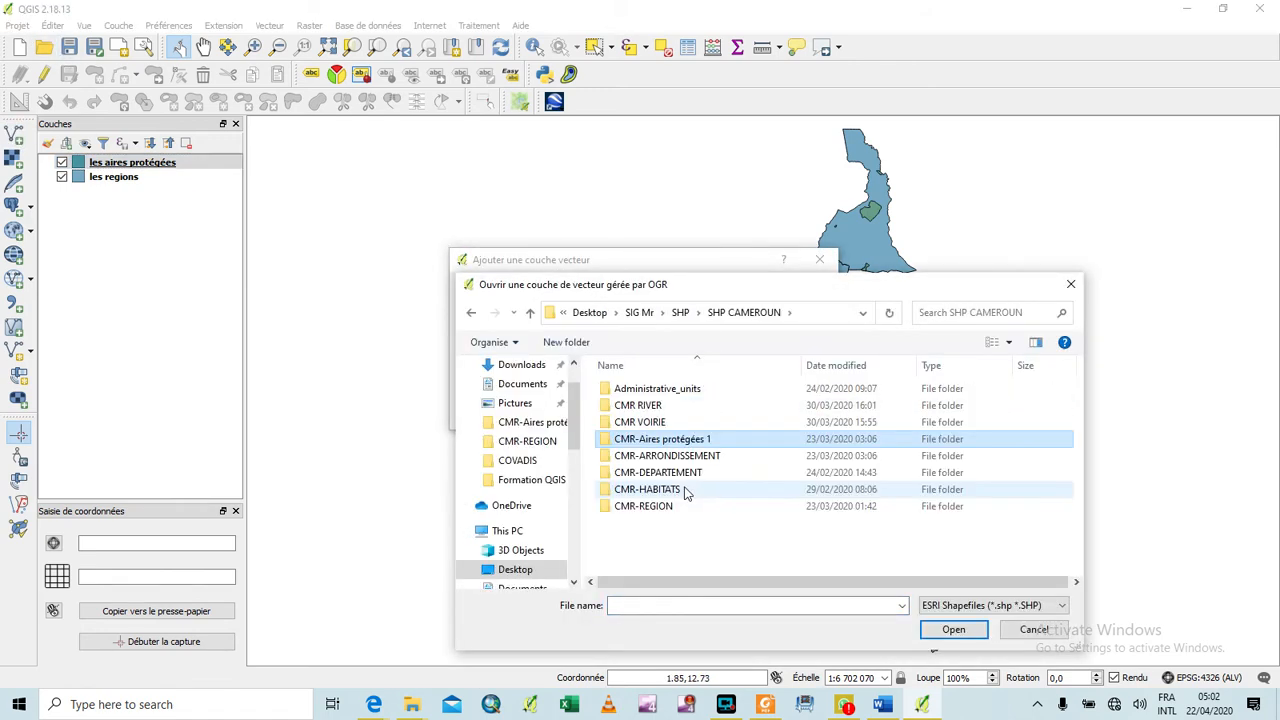
pyautogui.press('BackSpace')
pyautogui.doubleClick(657, 406)
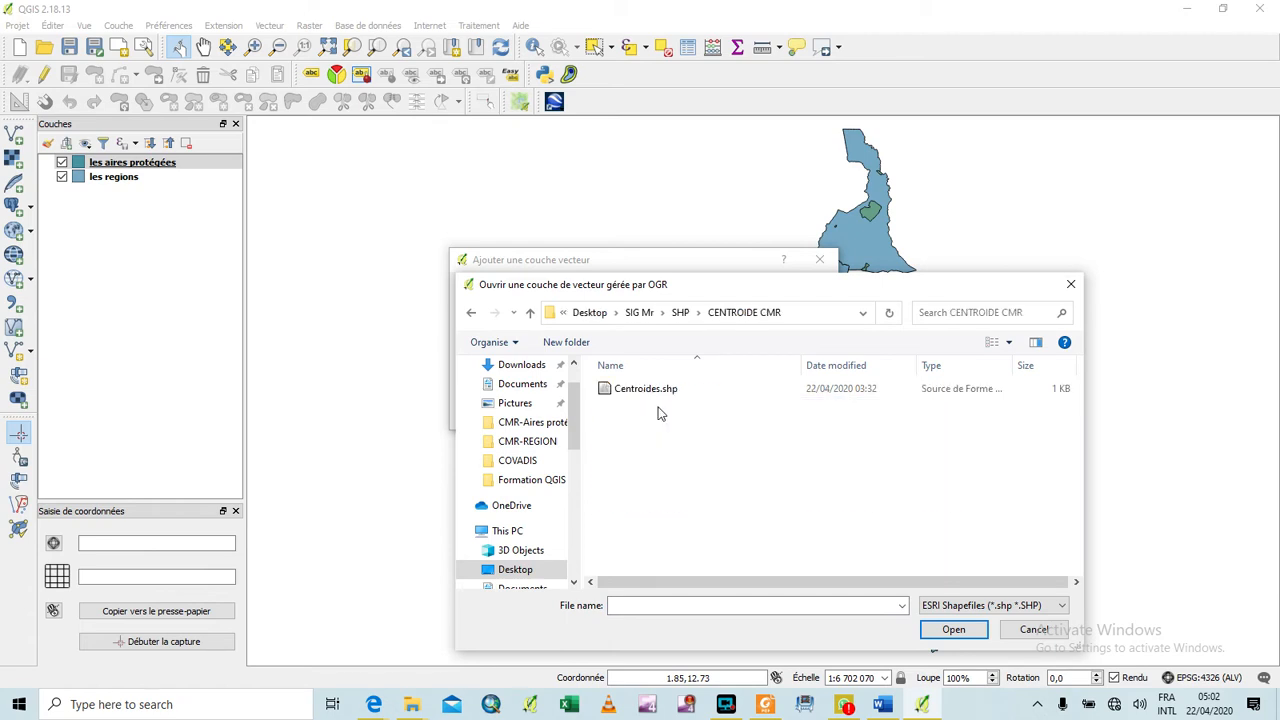
pyautogui.click(660, 392)
pyautogui.click(950, 628)
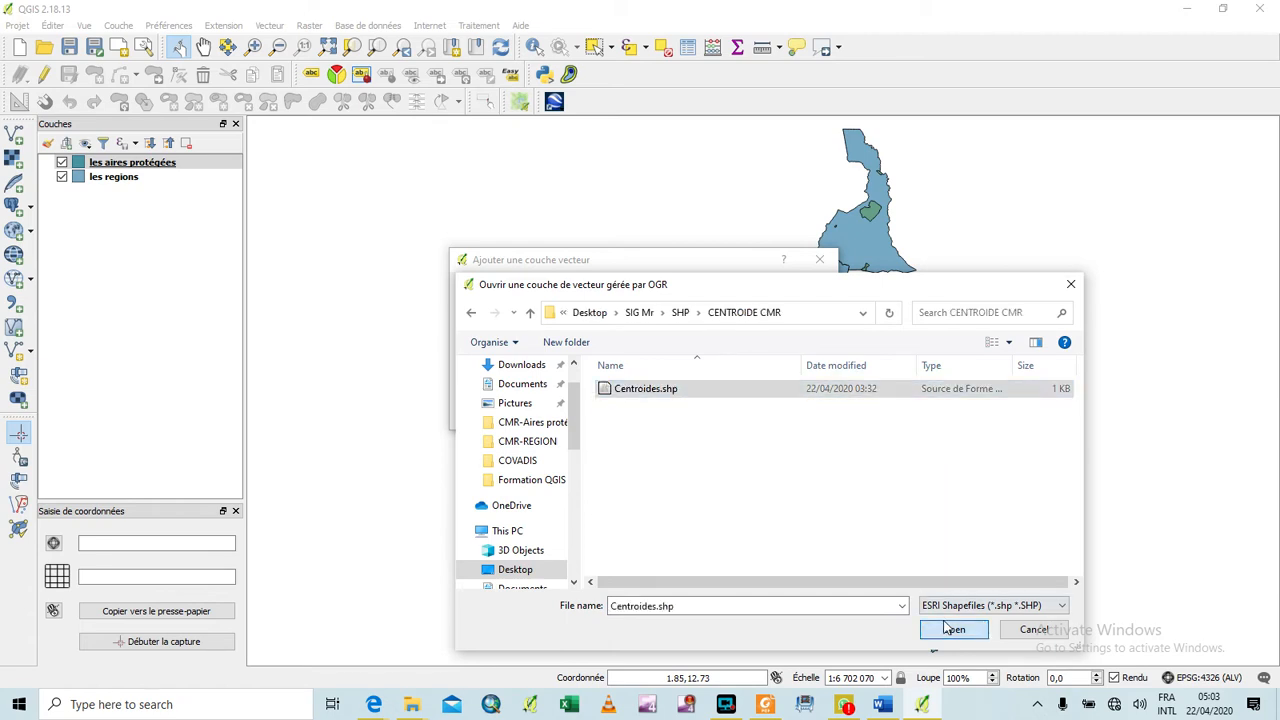
pyautogui.click(666, 411)
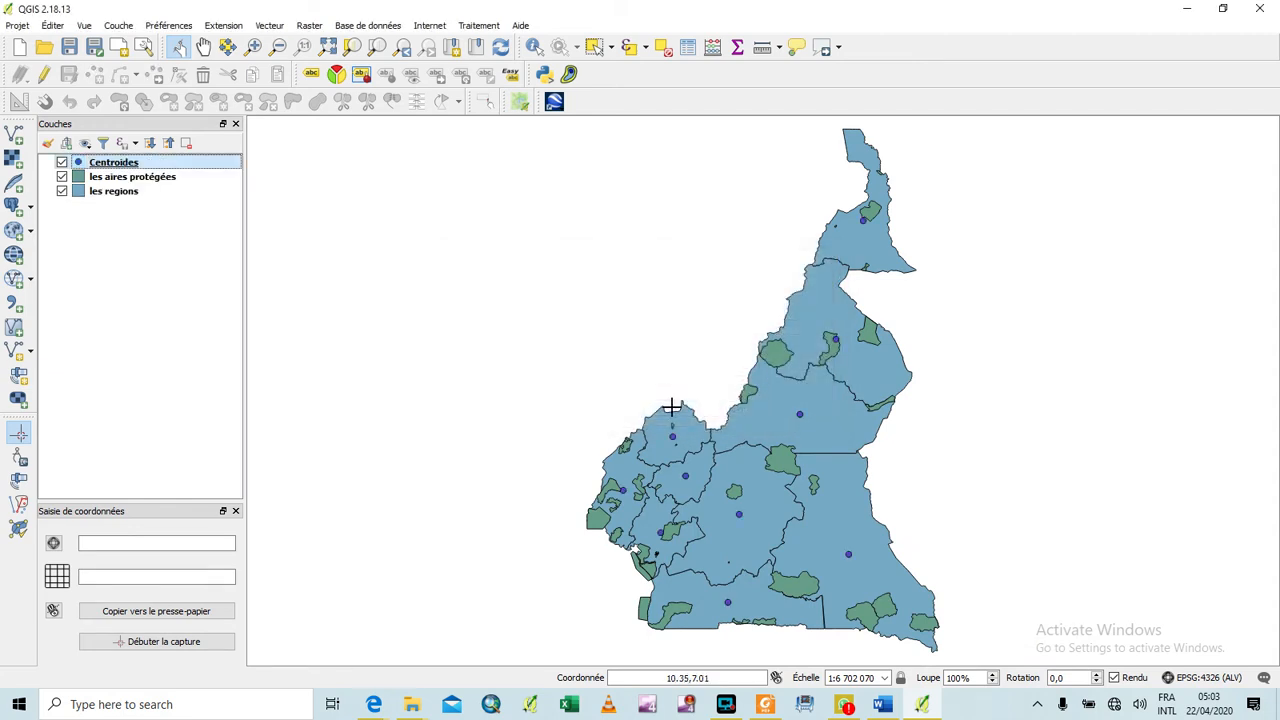
# - Add the road shapefile VOIRIE DU CMR.shp from the SHP CAMEROUN\CMR VOIRIE folder as a vector layer
pyautogui.click(14, 135)
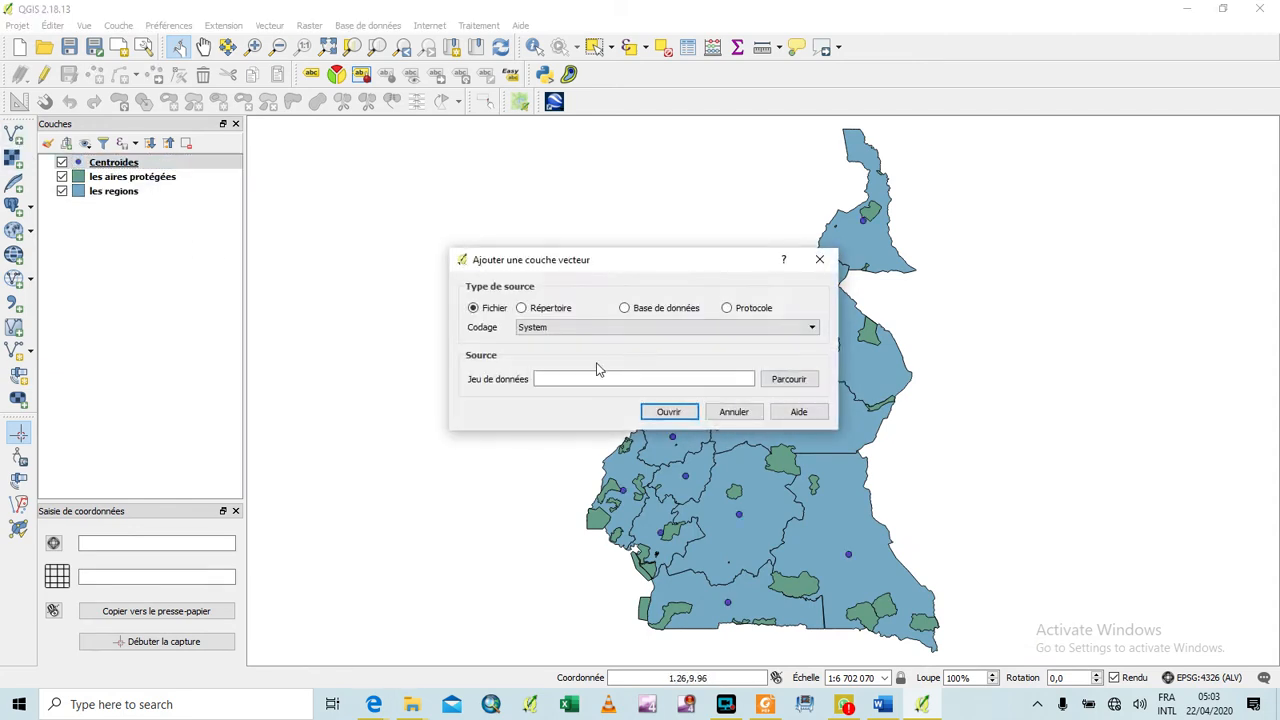
pyautogui.click(790, 380)
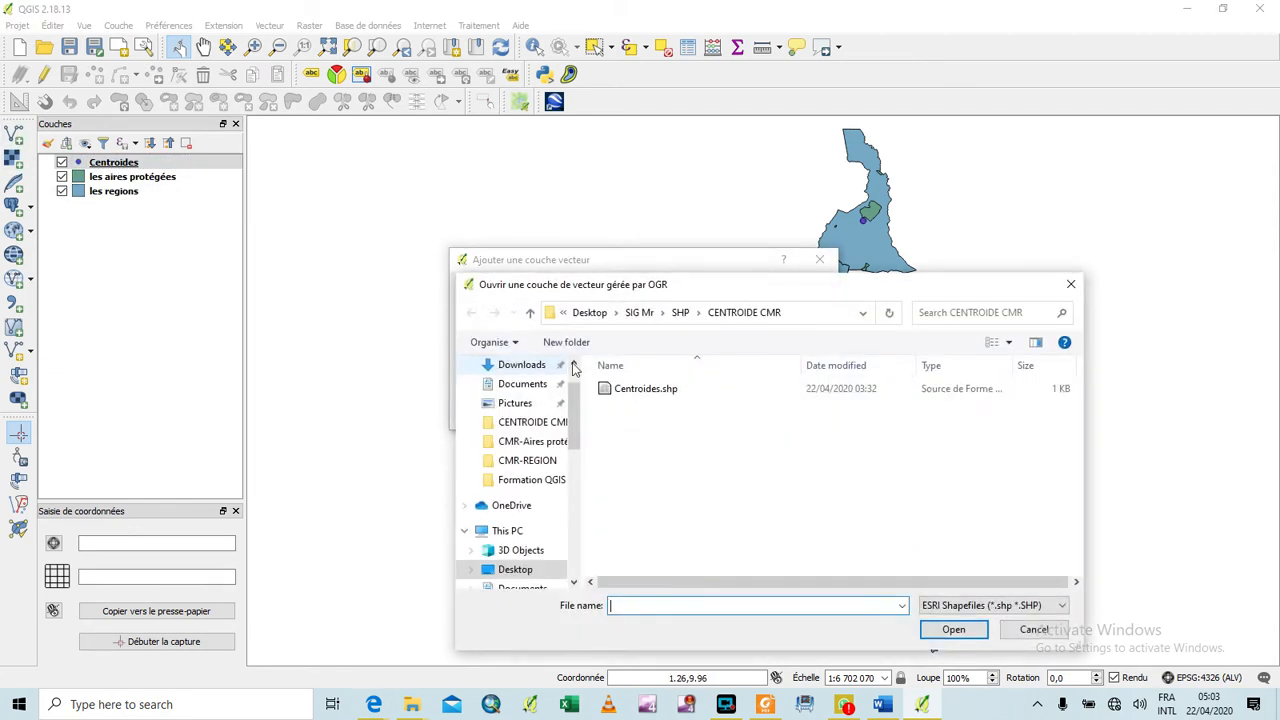
pyautogui.hotkey('alt', 'Up')
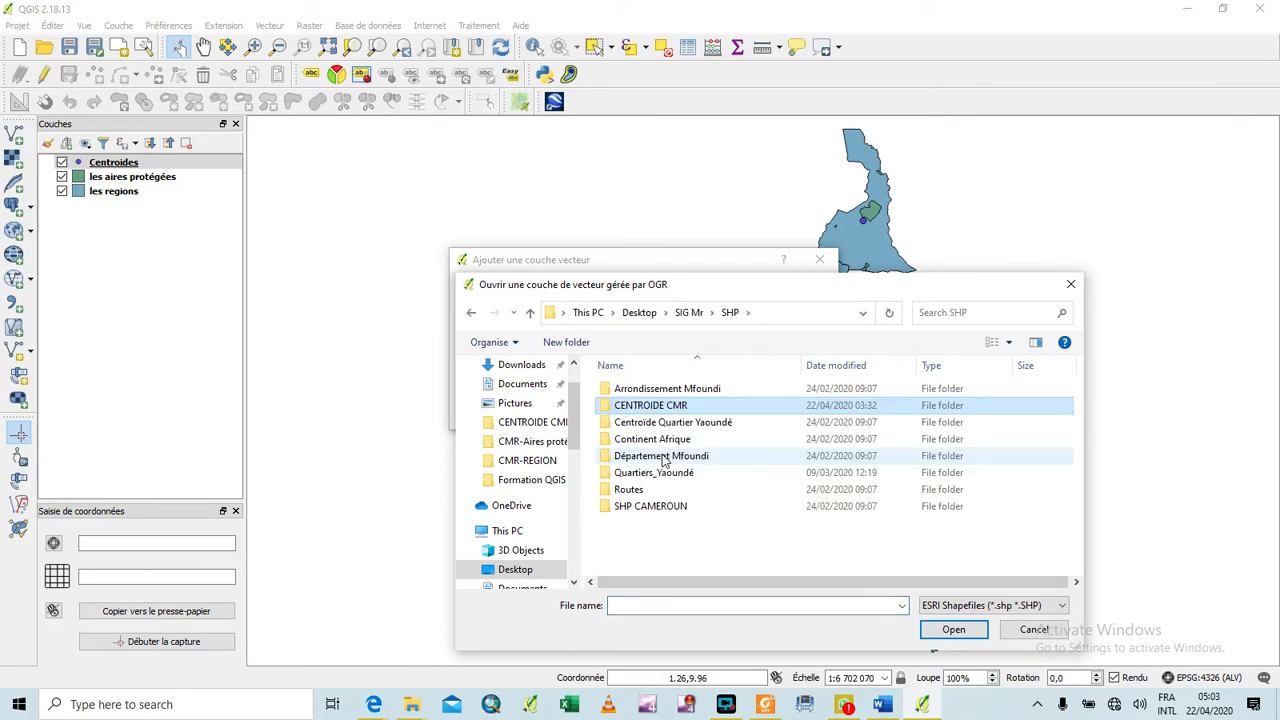
pyautogui.doubleClick(660, 505)
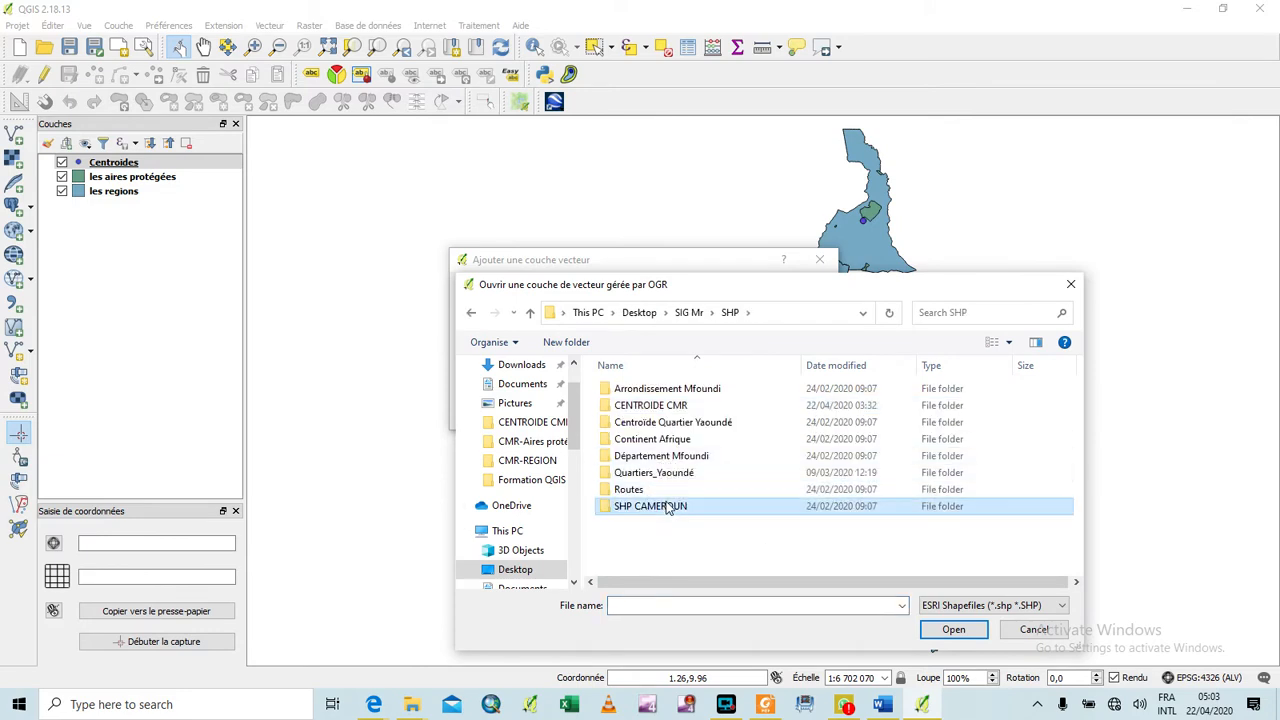
pyautogui.doubleClick(652, 424)
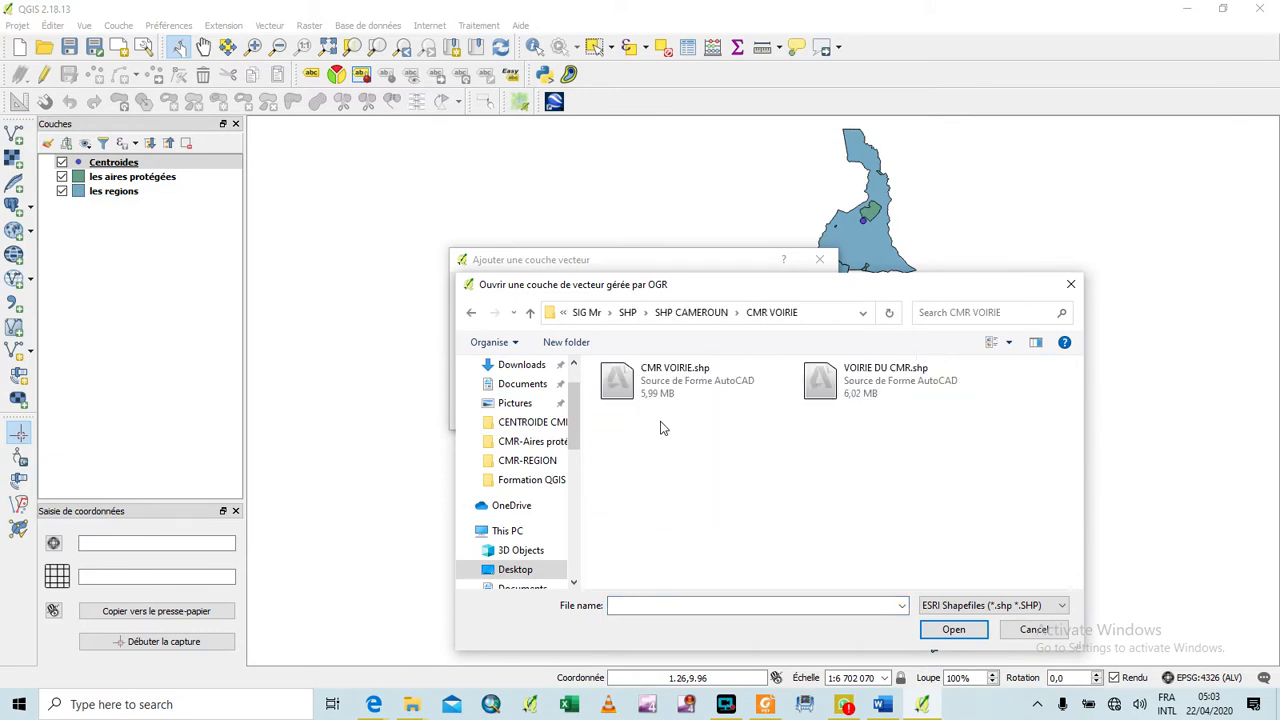
pyautogui.click(826, 381)
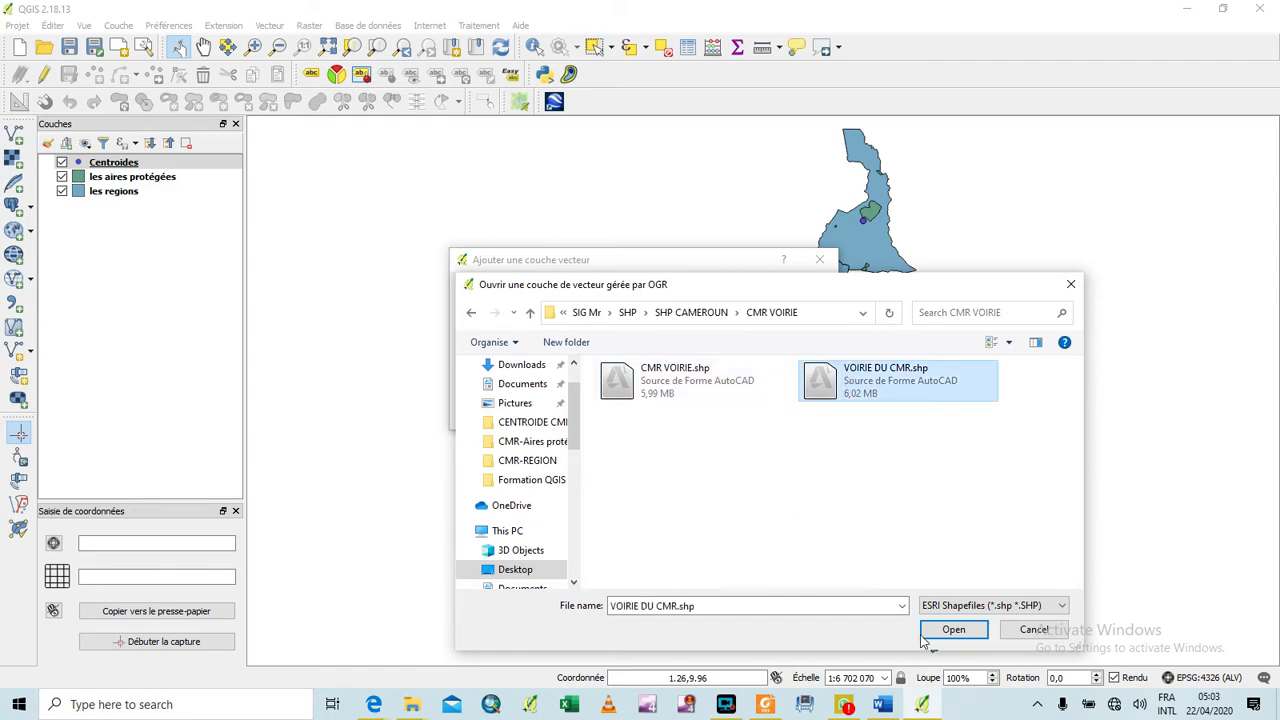
pyautogui.click(955, 631)
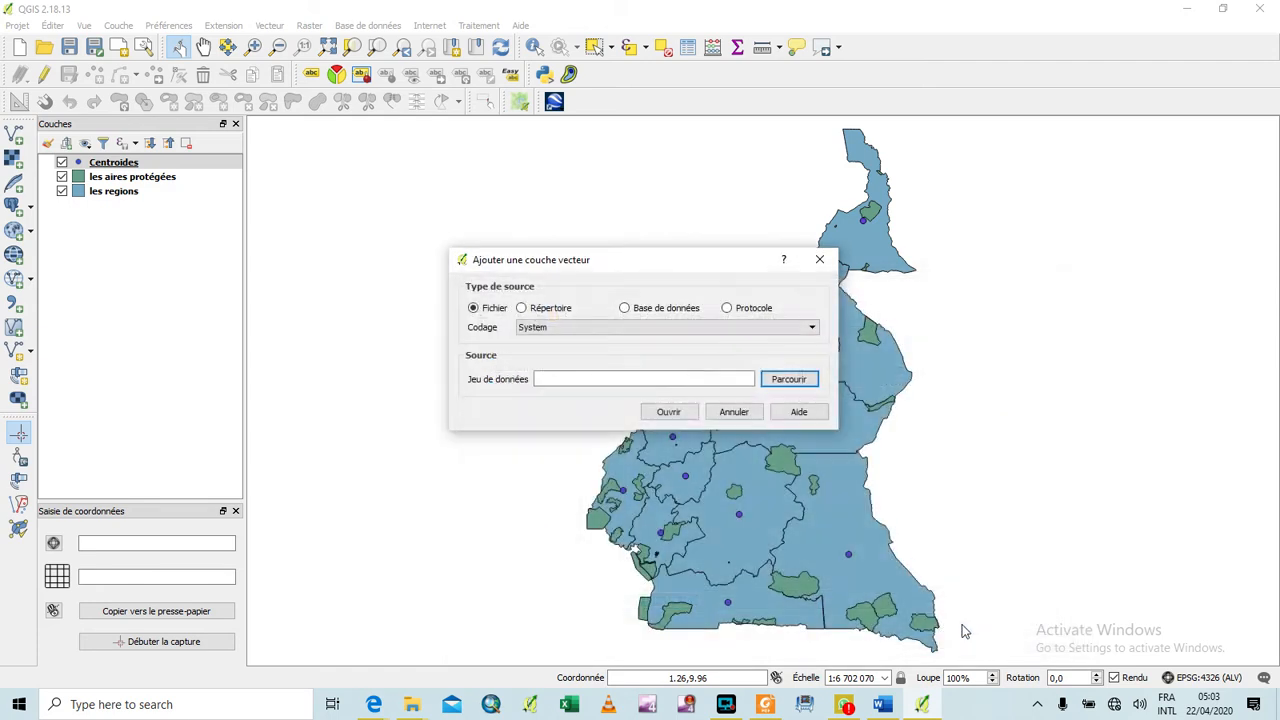
pyautogui.click(669, 411)
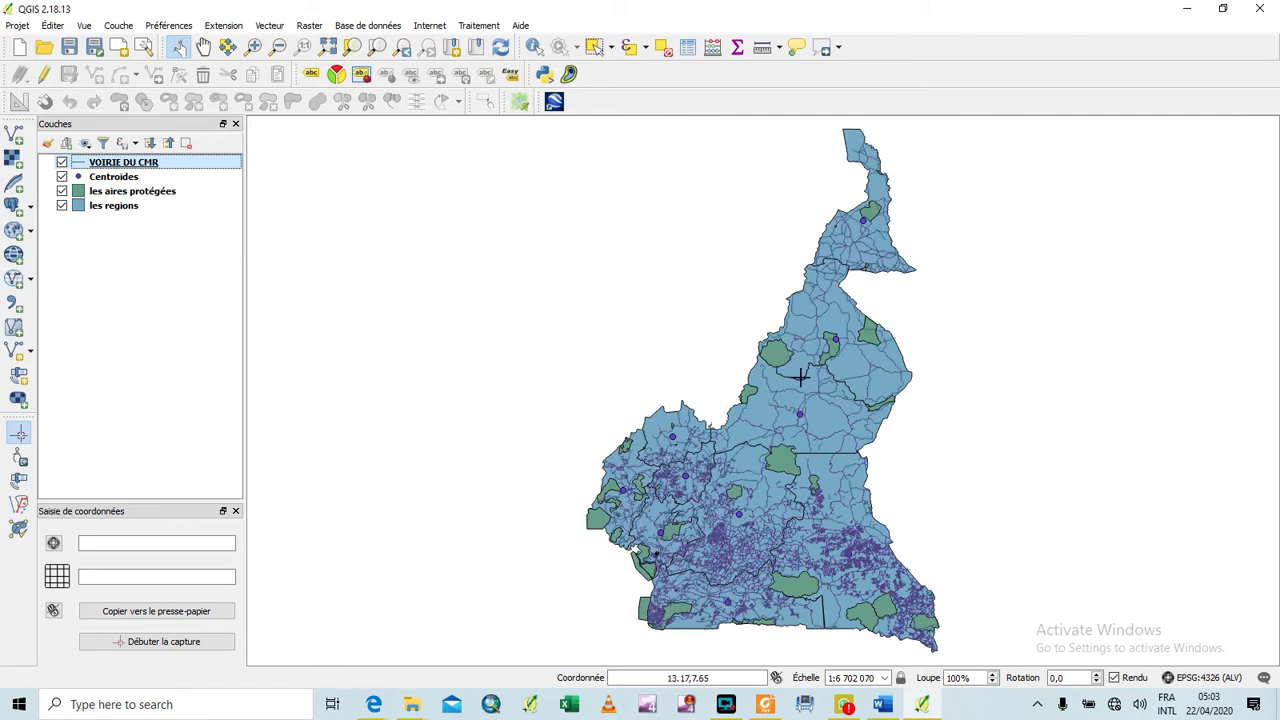
pyautogui.moveTo(803, 382); pyautogui.dragTo(748, 391)
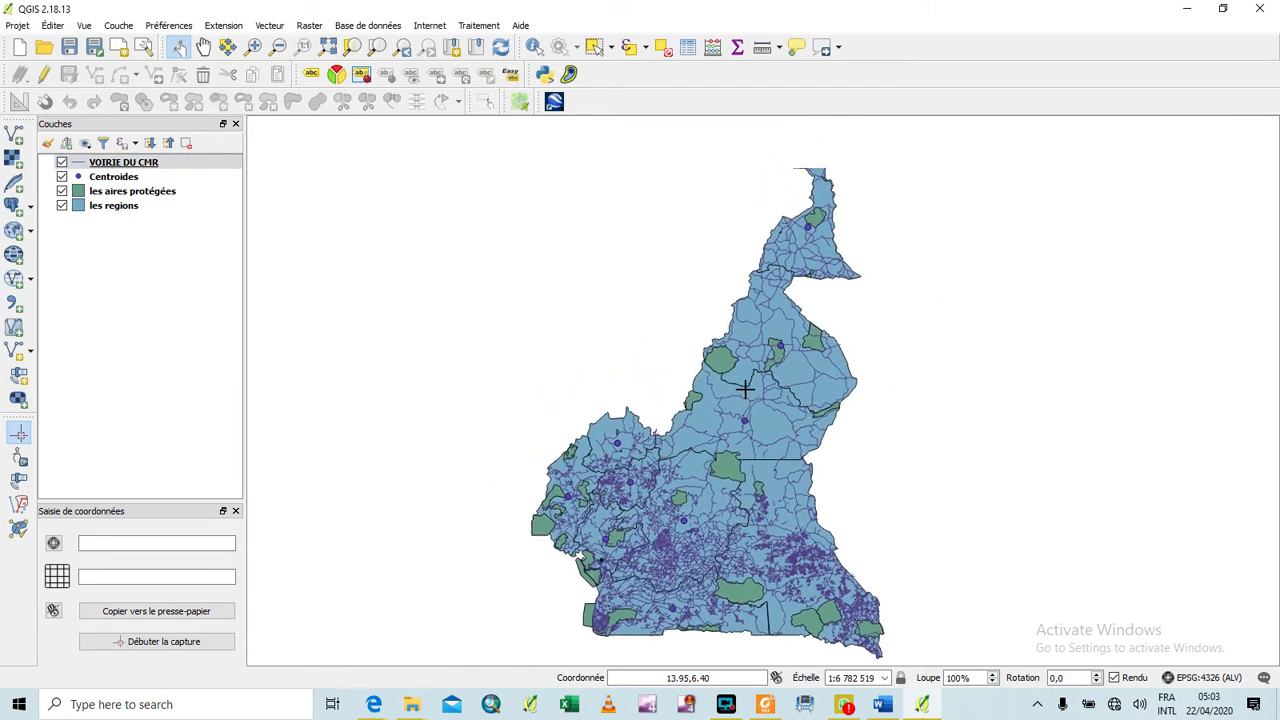
# - Set the fill colour of the les regions layer to standard orange, rgb(255, 127, 0), and apply the style
pyautogui.click(108, 210)
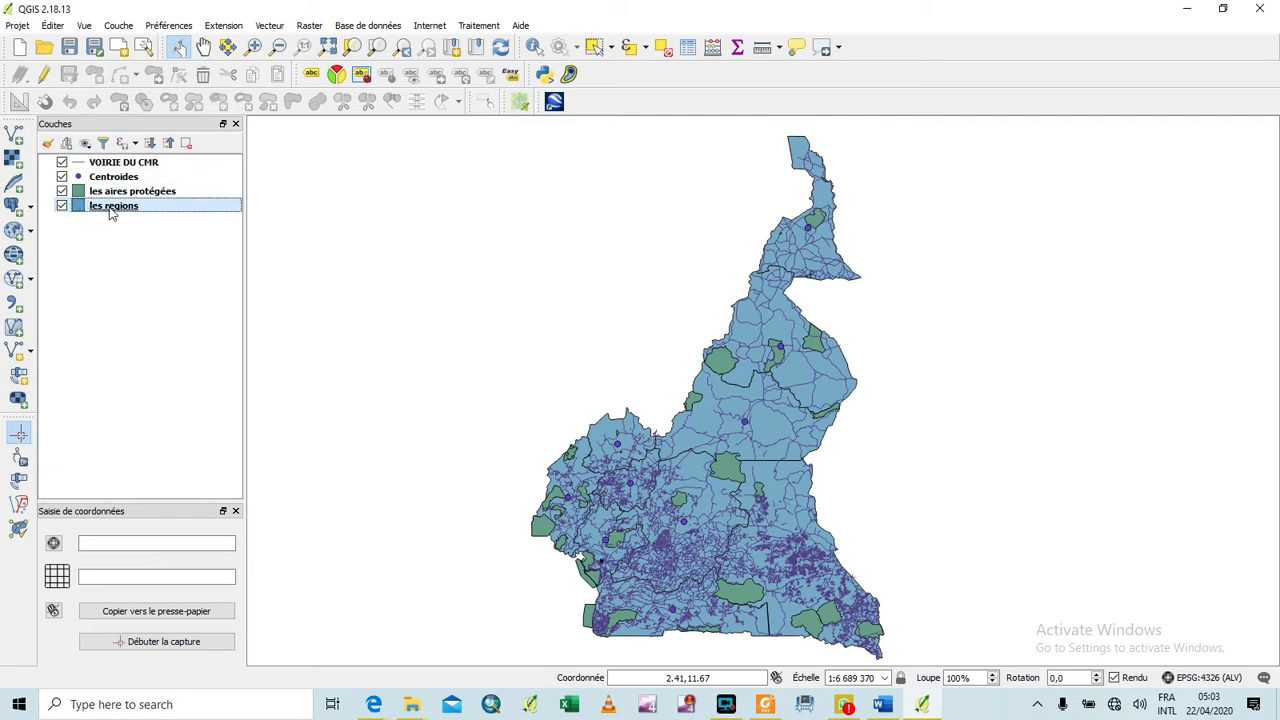
pyautogui.rightClick(110, 212)
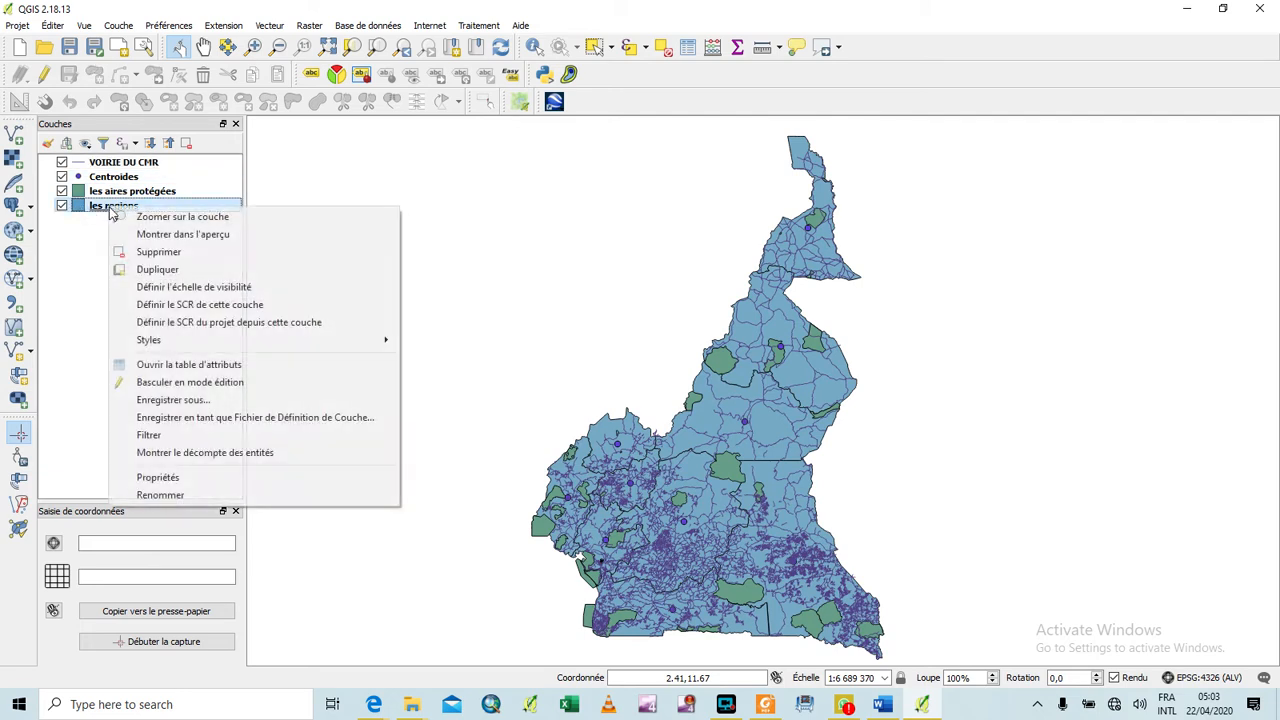
pyautogui.click(185, 477)
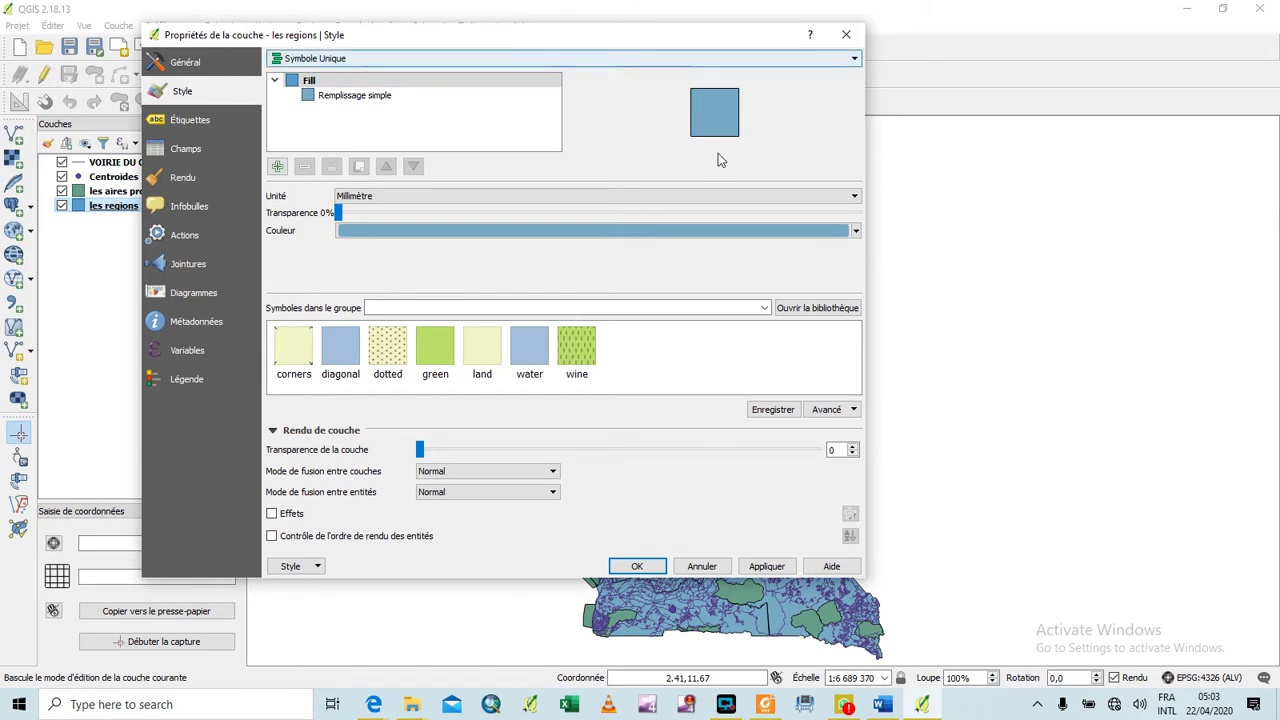
pyautogui.click(856, 231)
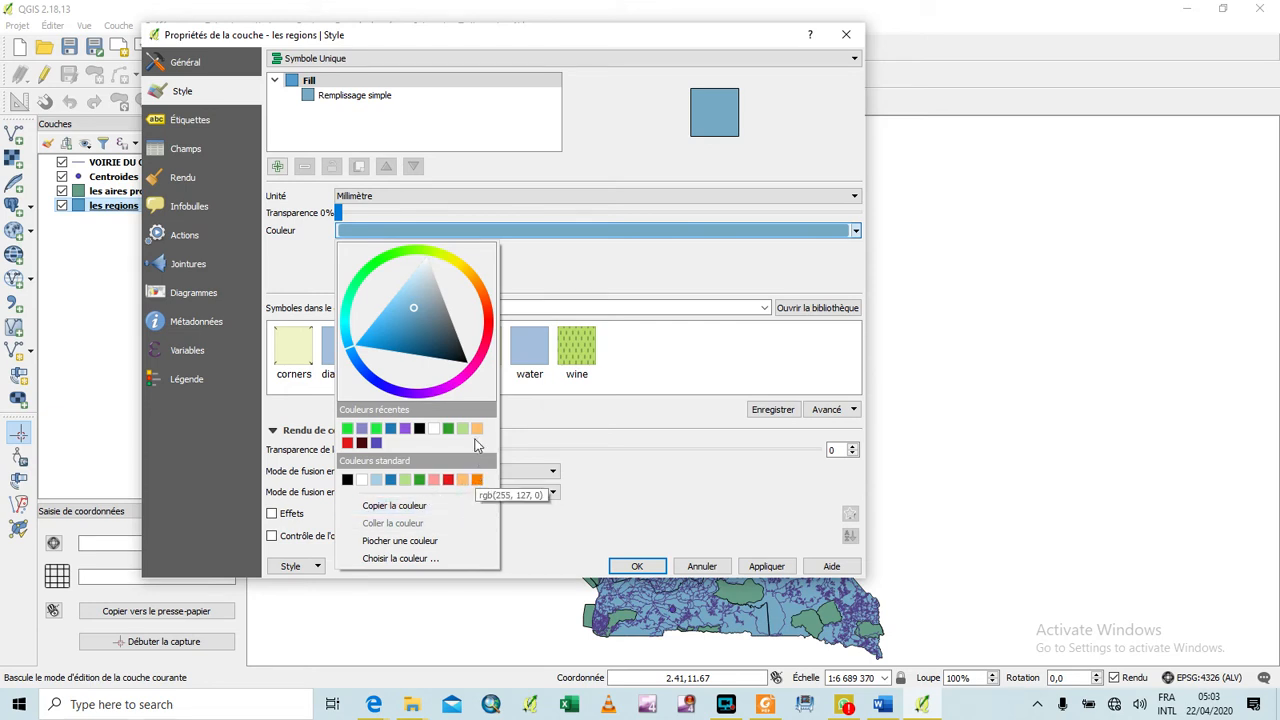
pyautogui.click(477, 481)
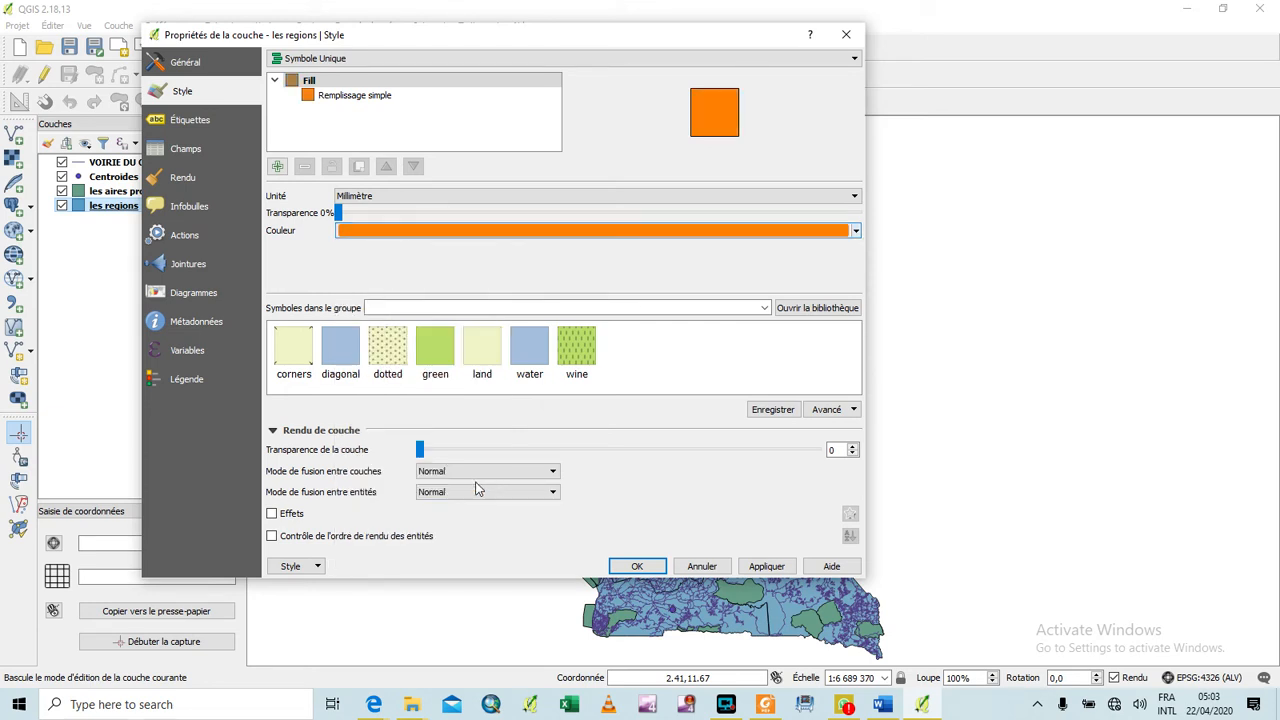
pyautogui.click(762, 566)
pyautogui.click(642, 567)
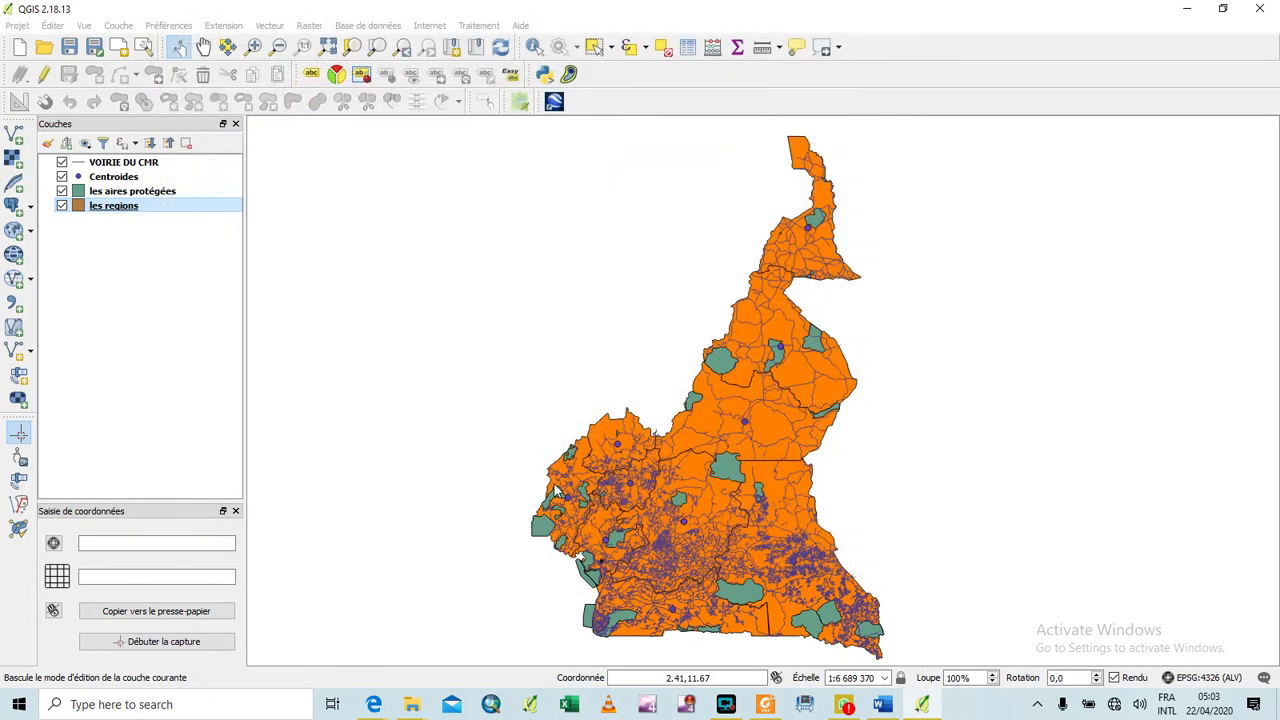
# - Recolour the les aires protégées layer bright green, fine-tuning the hue and shade on the colour wheel
pyautogui.rightClick(103, 196)
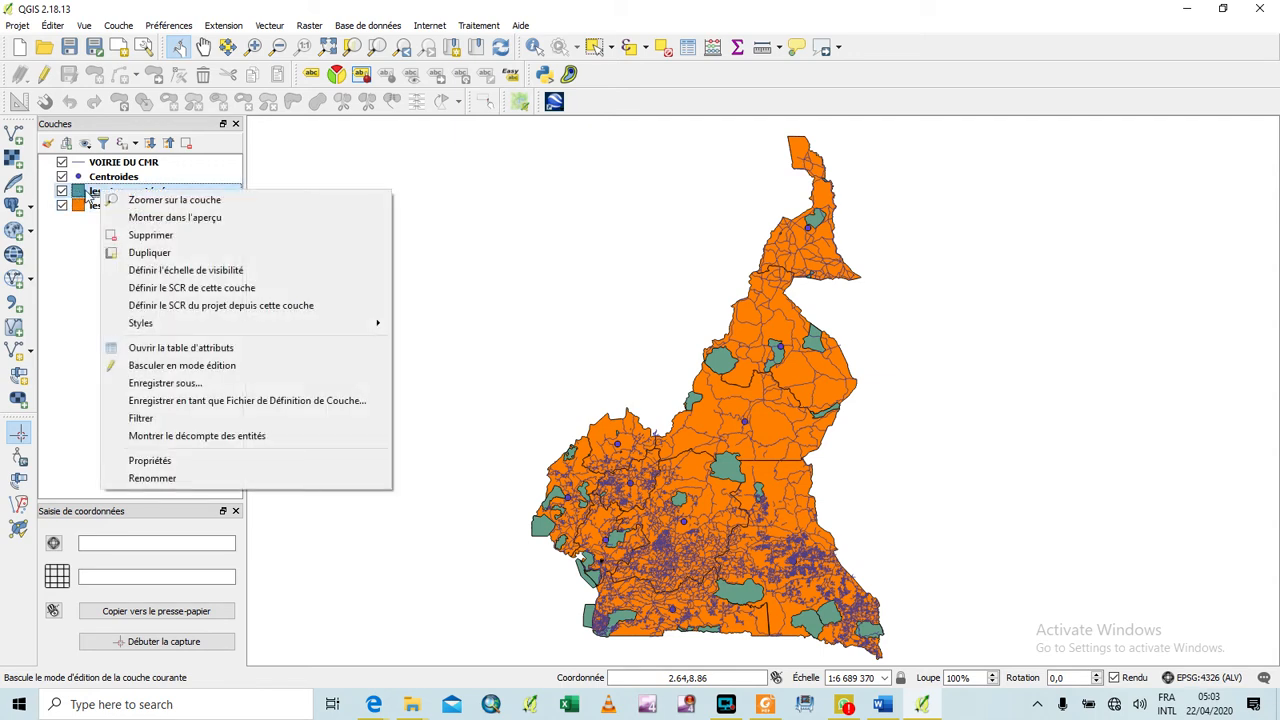
pyautogui.moveTo(265, 330)
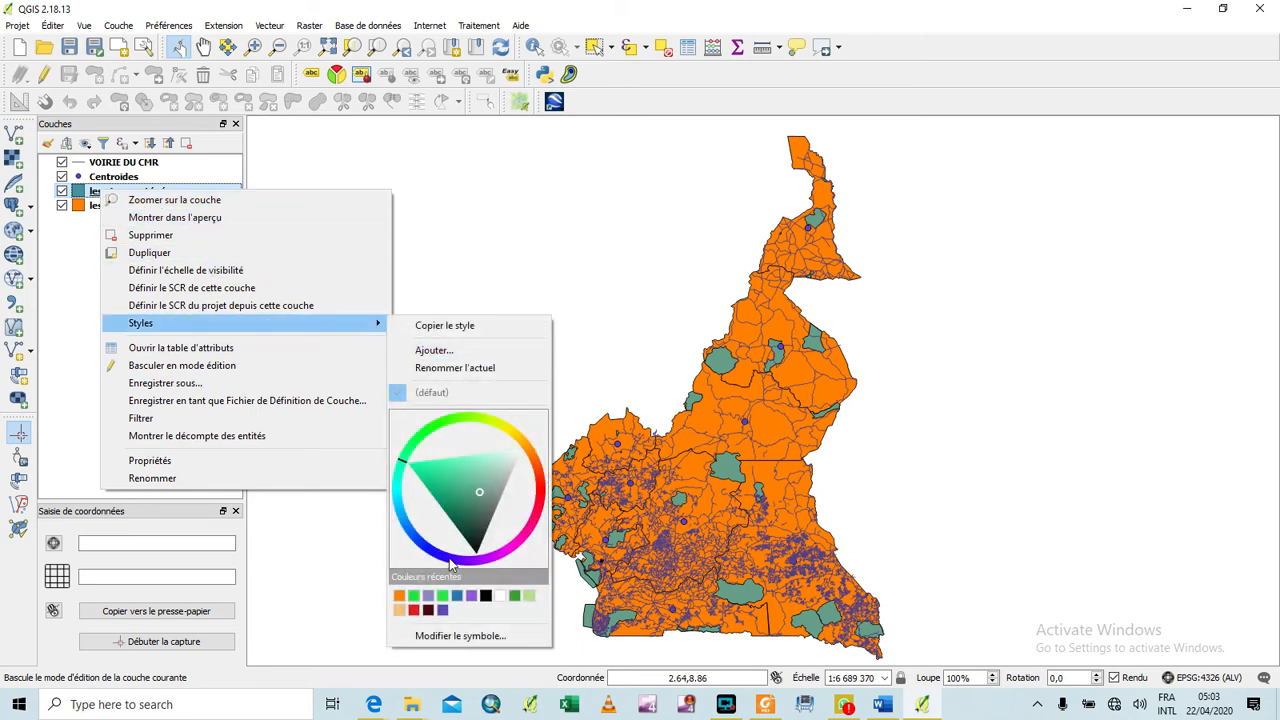
pyautogui.click(442, 595)
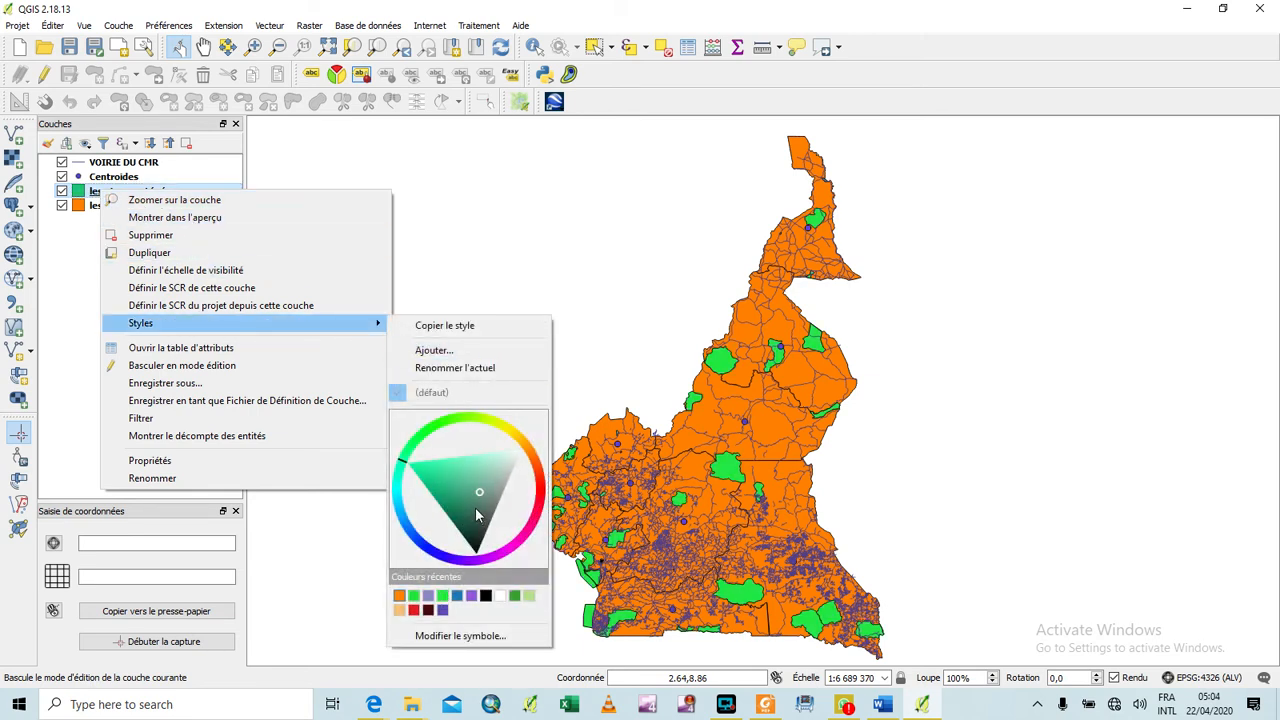
pyautogui.click(440, 428)
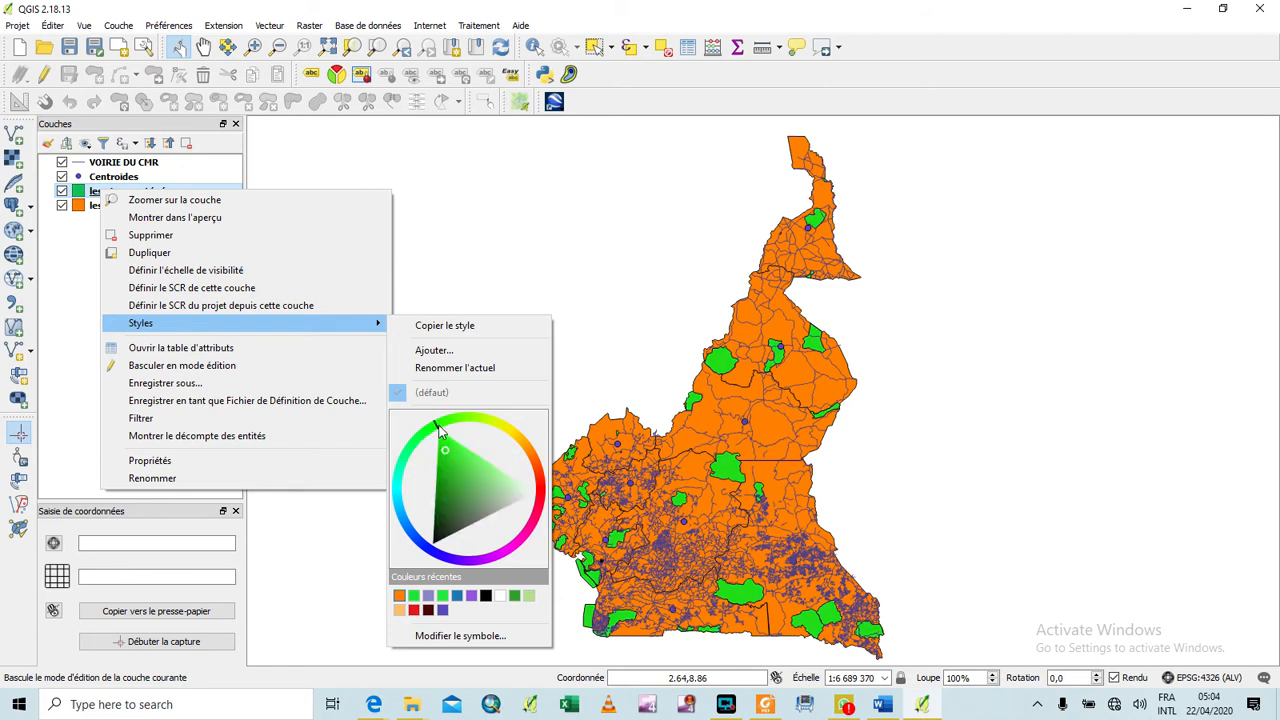
pyautogui.moveTo(440, 428)
pyautogui.mouseDown()
pyautogui.moveTo(462, 450)
pyautogui.moveTo(428, 438)
pyautogui.moveTo(408, 452)
pyautogui.moveTo(420, 440)
pyautogui.mouseUp()
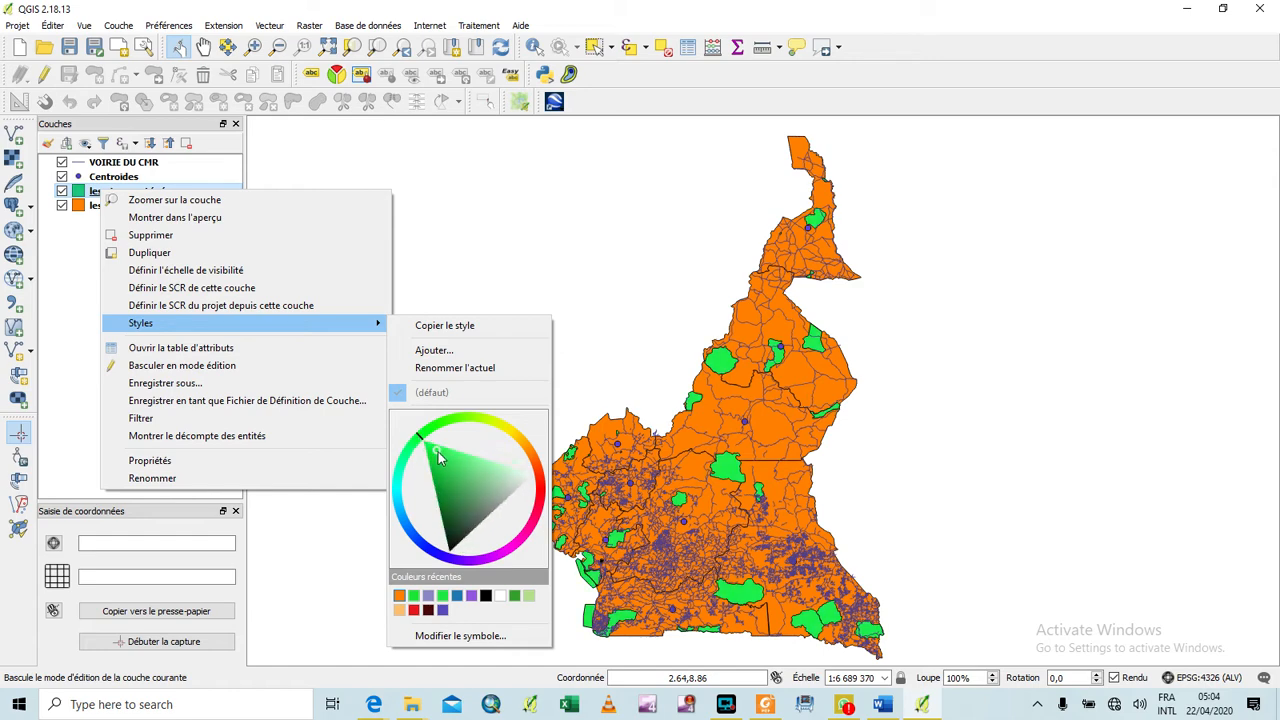
pyautogui.click(611, 359)
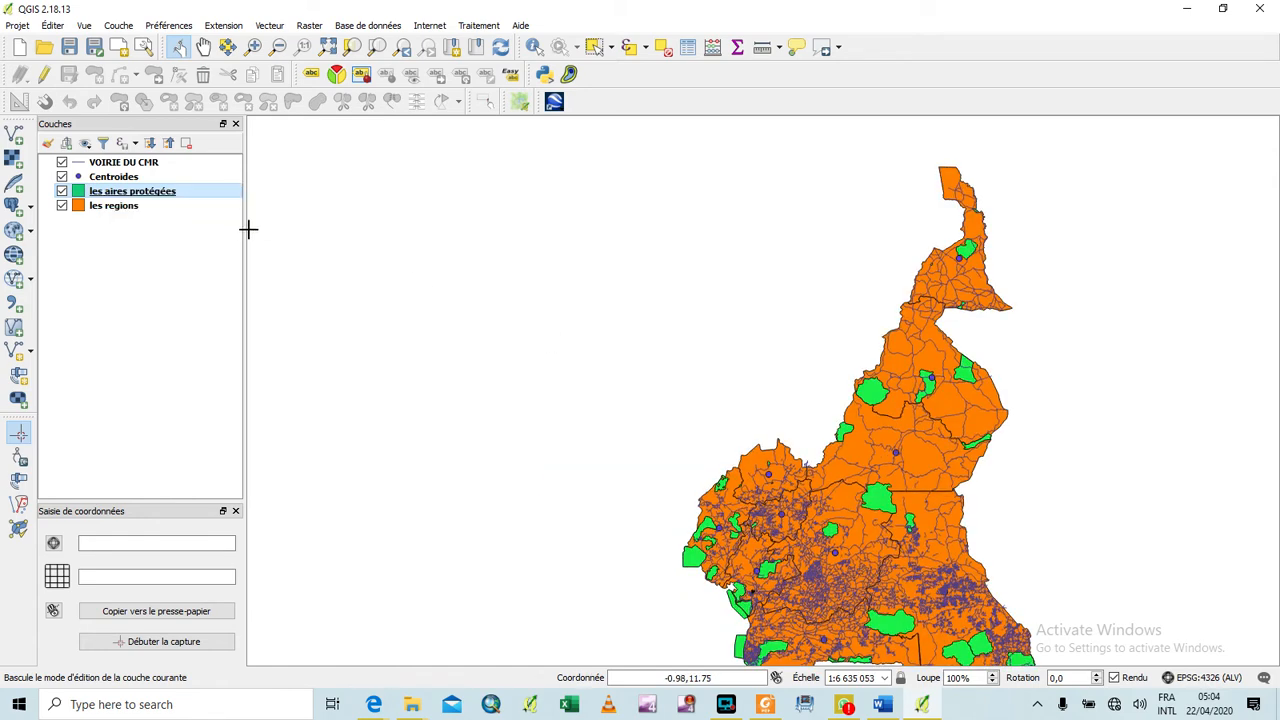
pyautogui.moveTo(820, 443); pyautogui.dragTo(652, 380)
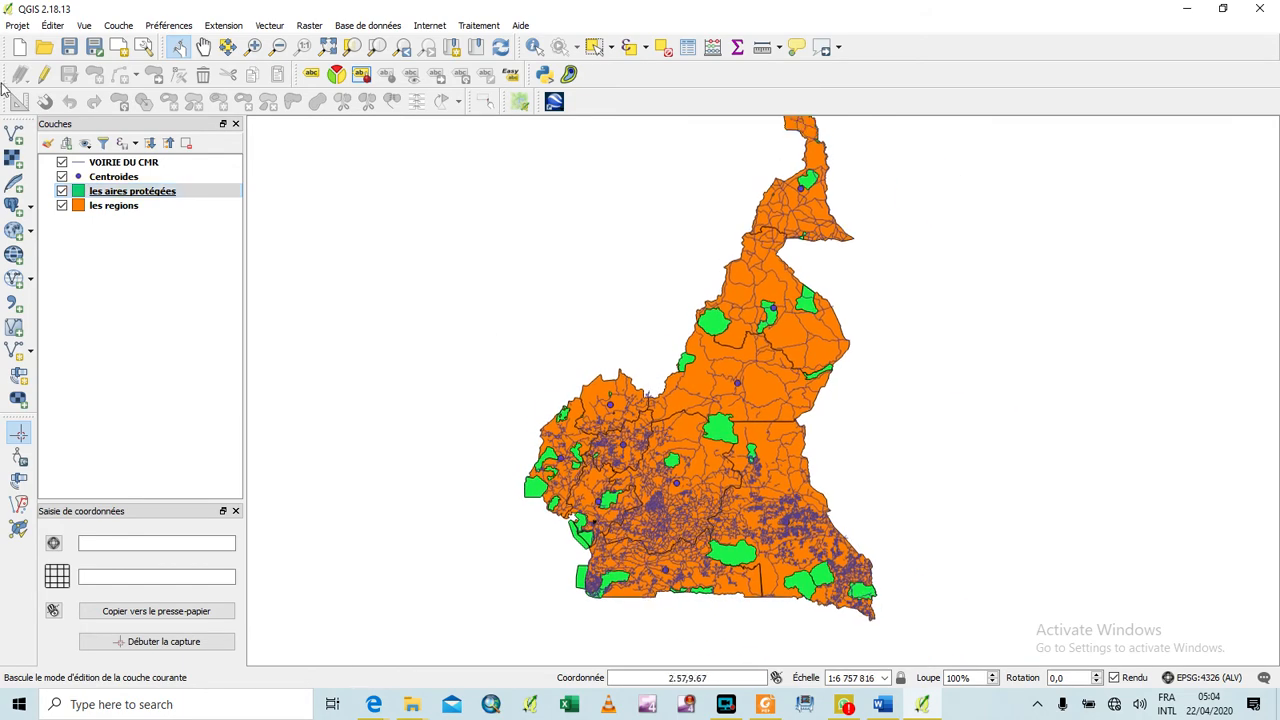
# - Change the marker colour of the Centroides layer to red and apply the style
pyautogui.click(82, 180)
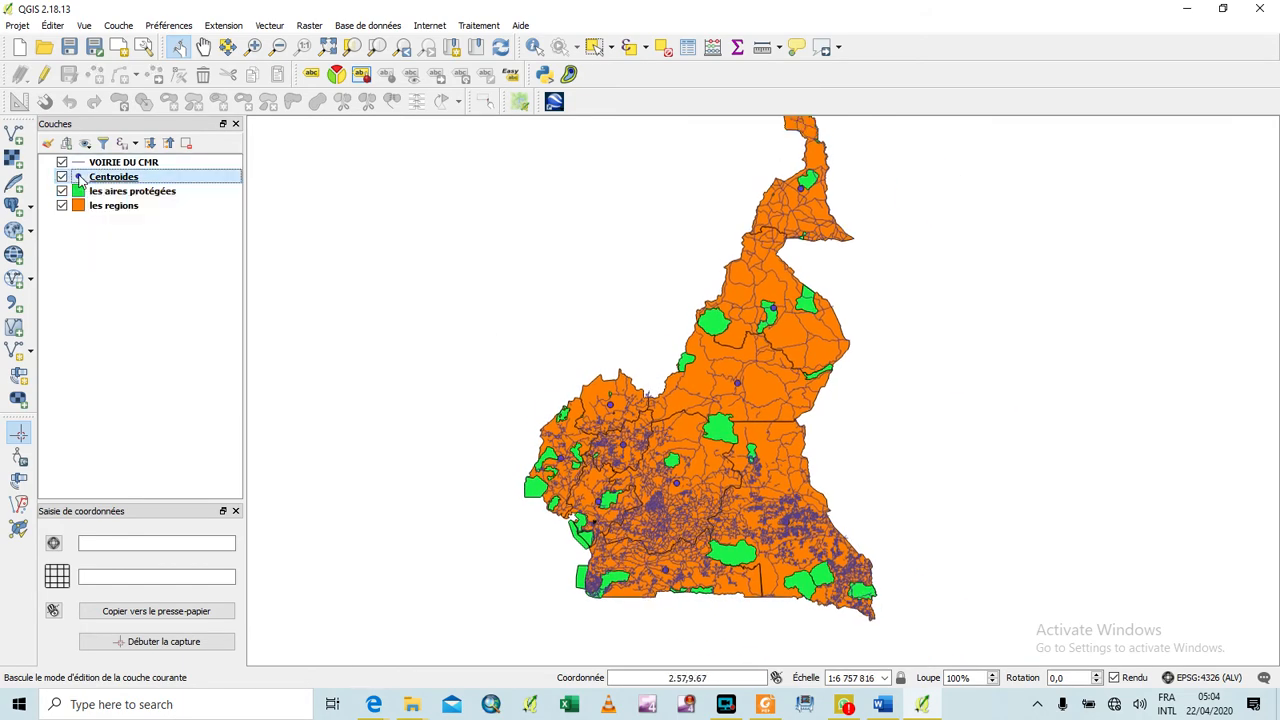
pyautogui.doubleClick(81, 178)
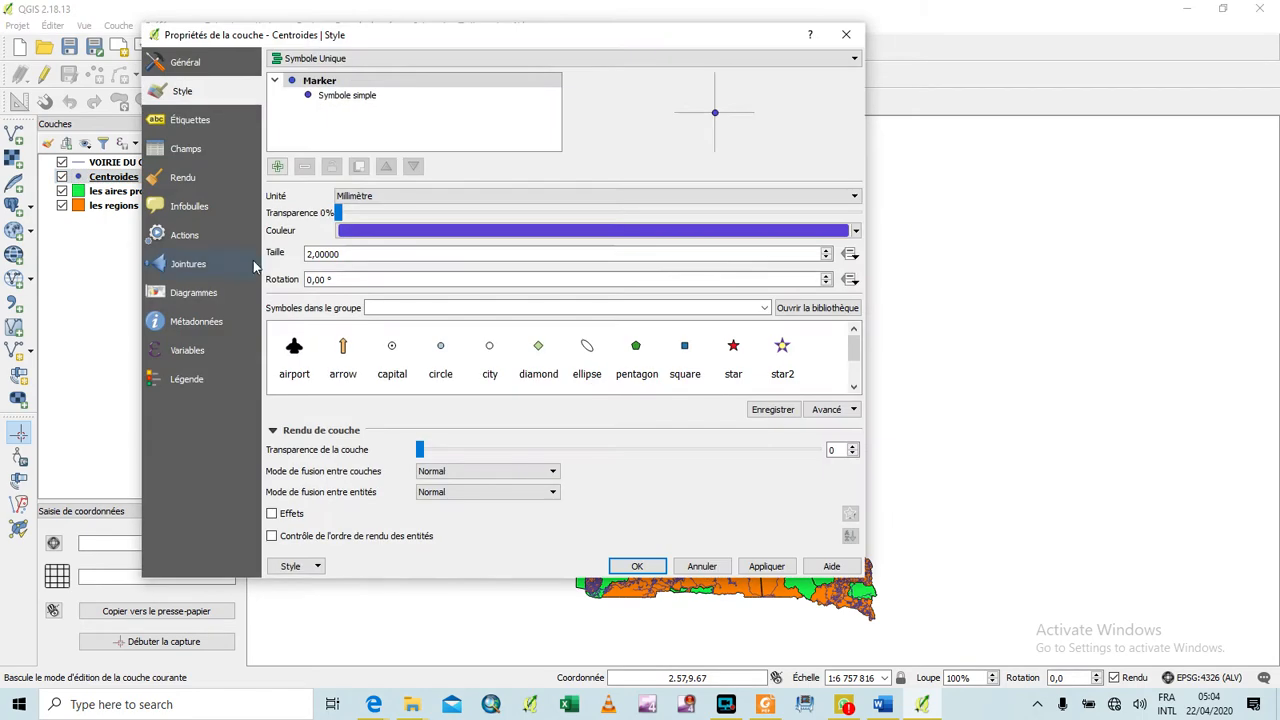
pyautogui.click(856, 232)
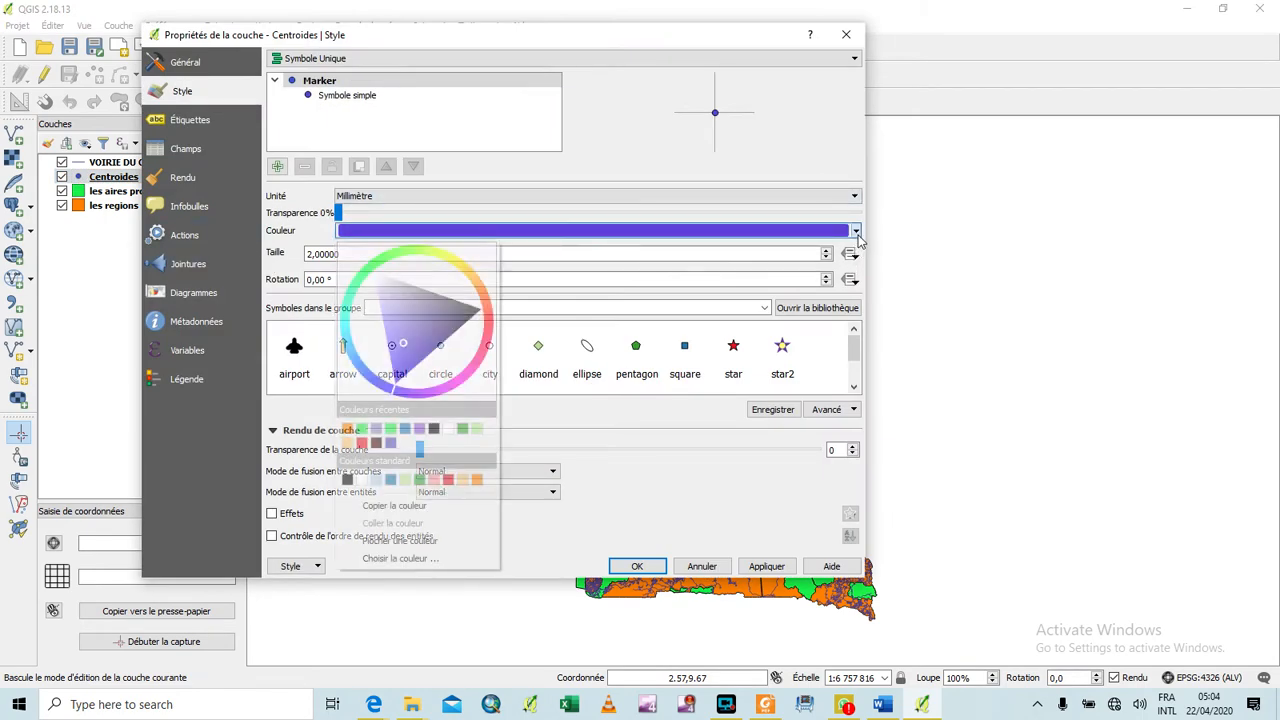
pyautogui.click(361, 442)
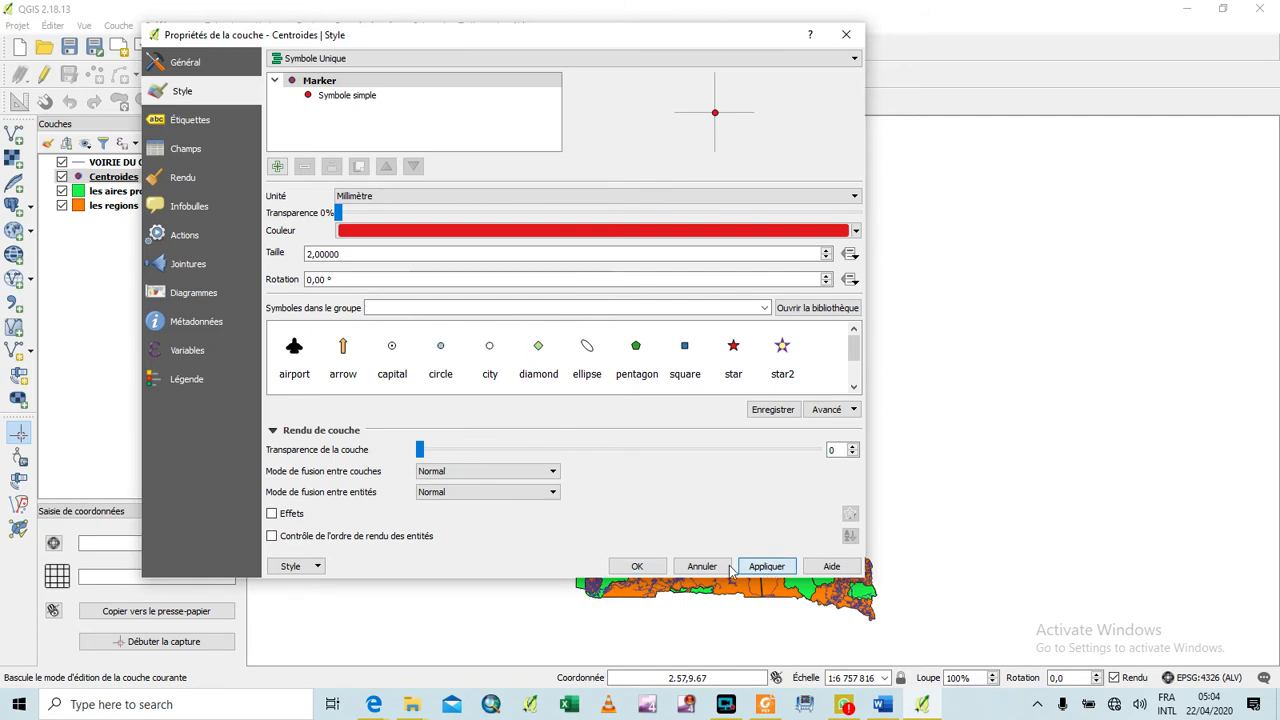
pyautogui.click(637, 566)
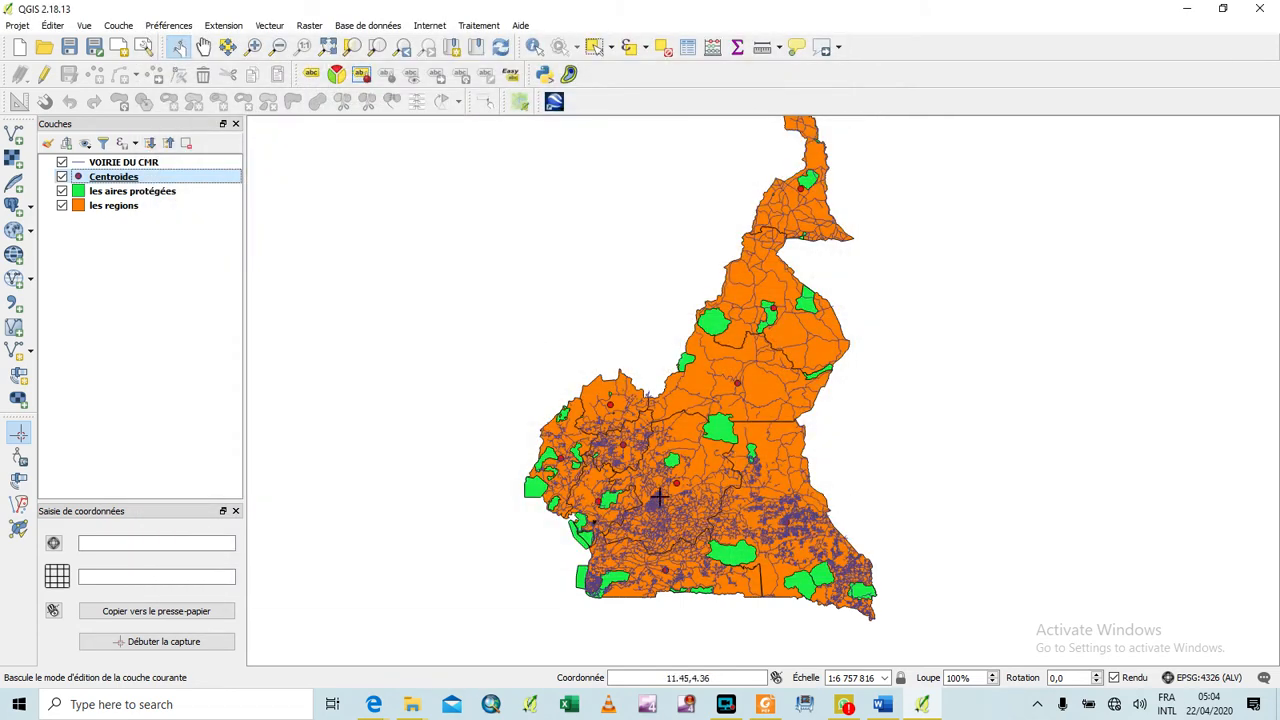
# - Hide the VOIRIE DU CMR road layer so the map shows only regions, protected areas and centroids
pyautogui.scroll(1, 678, 481)
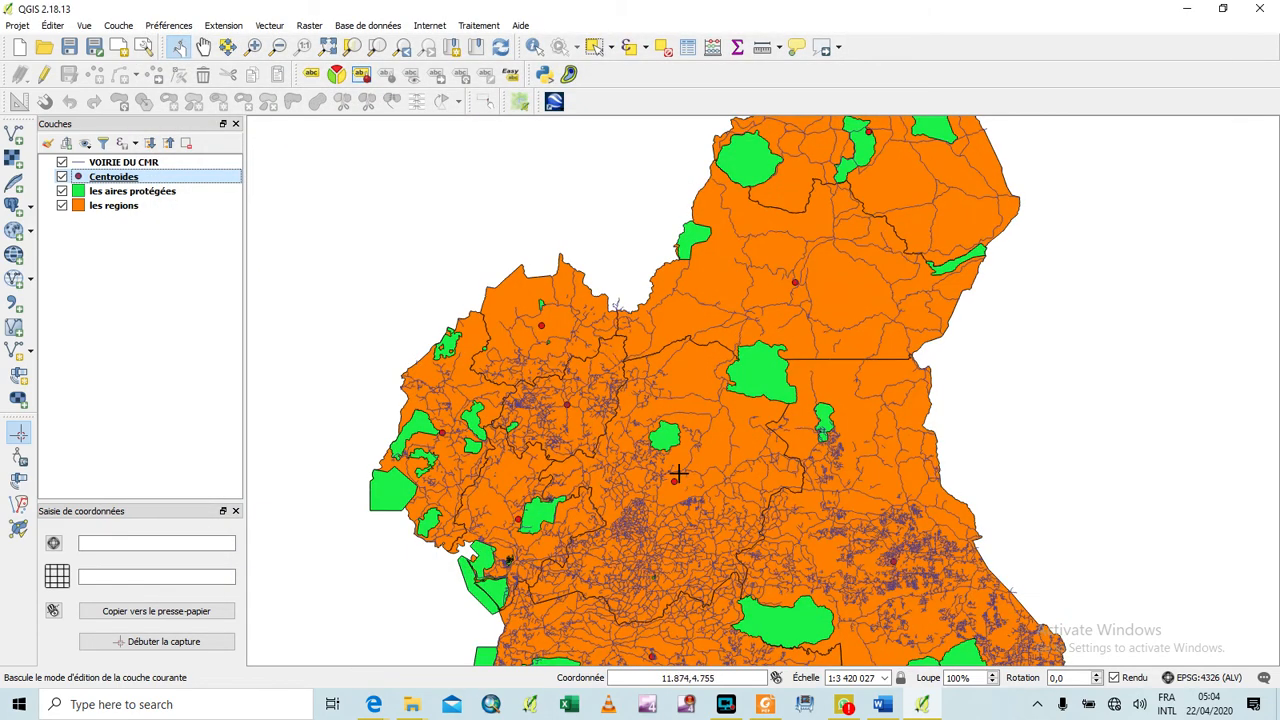
pyautogui.click(62, 163)
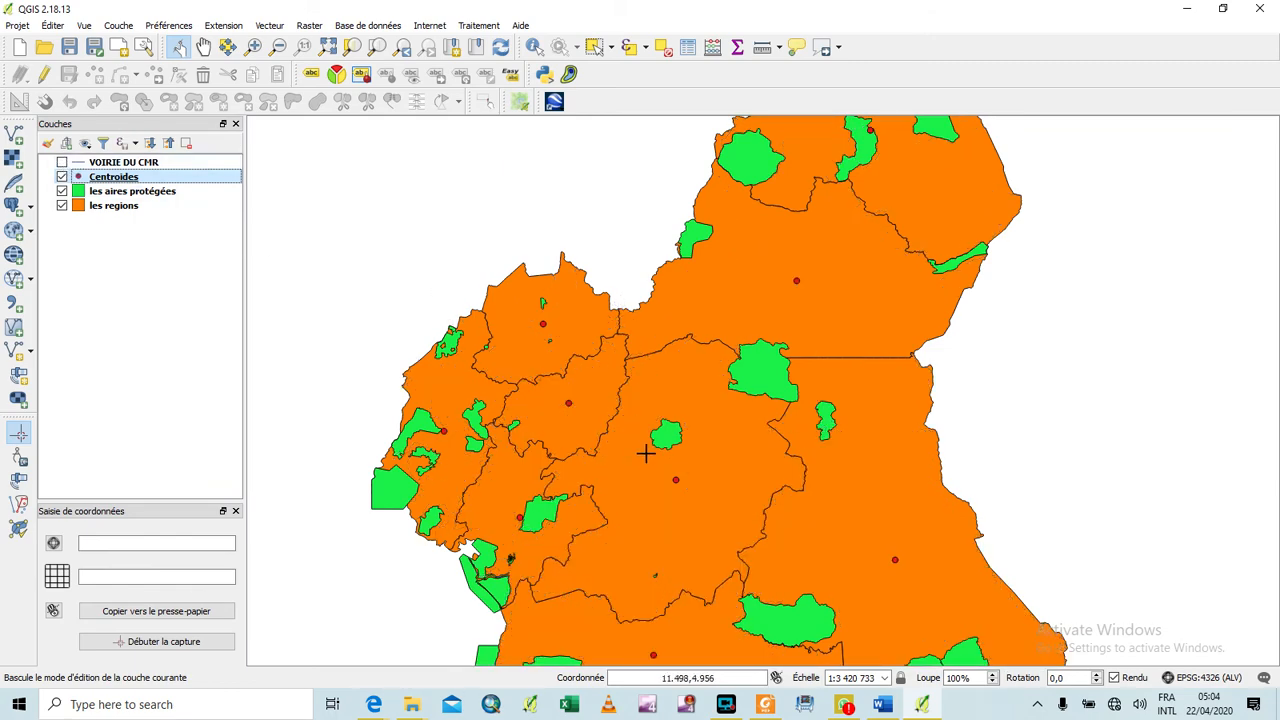
pyautogui.scroll(-3, 652, 453)
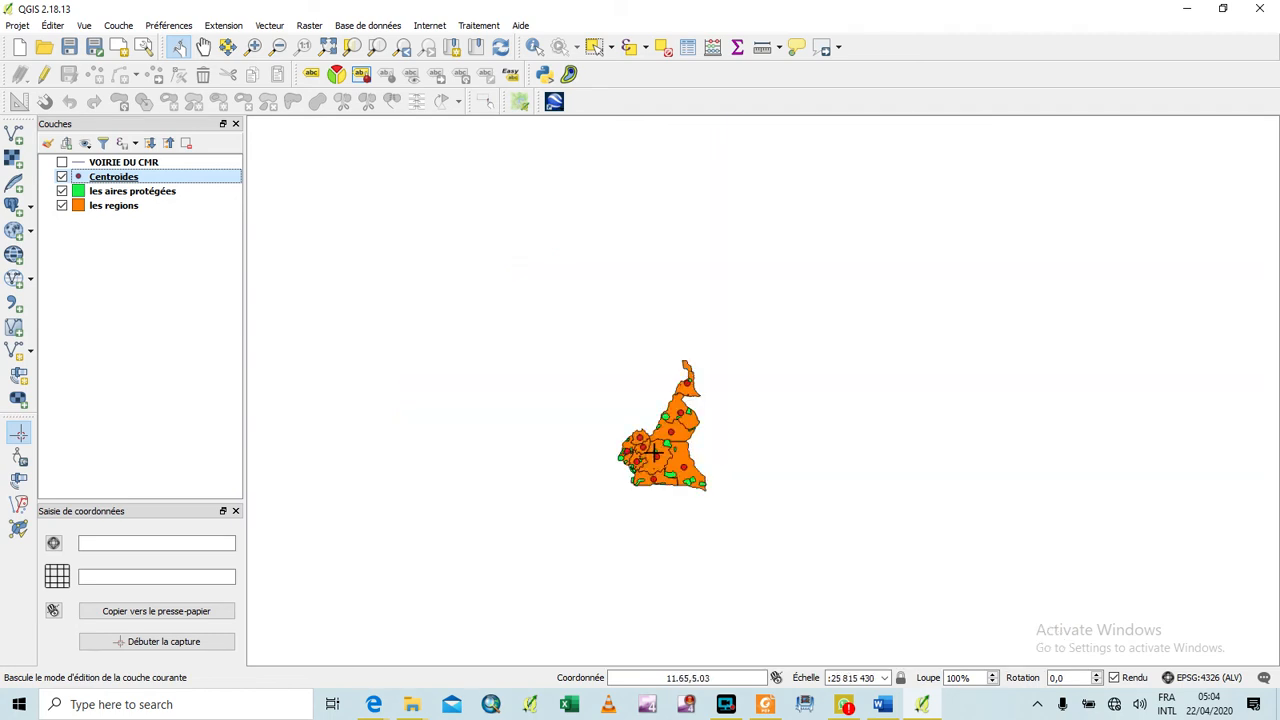
pyautogui.scroll(1, 652, 453)
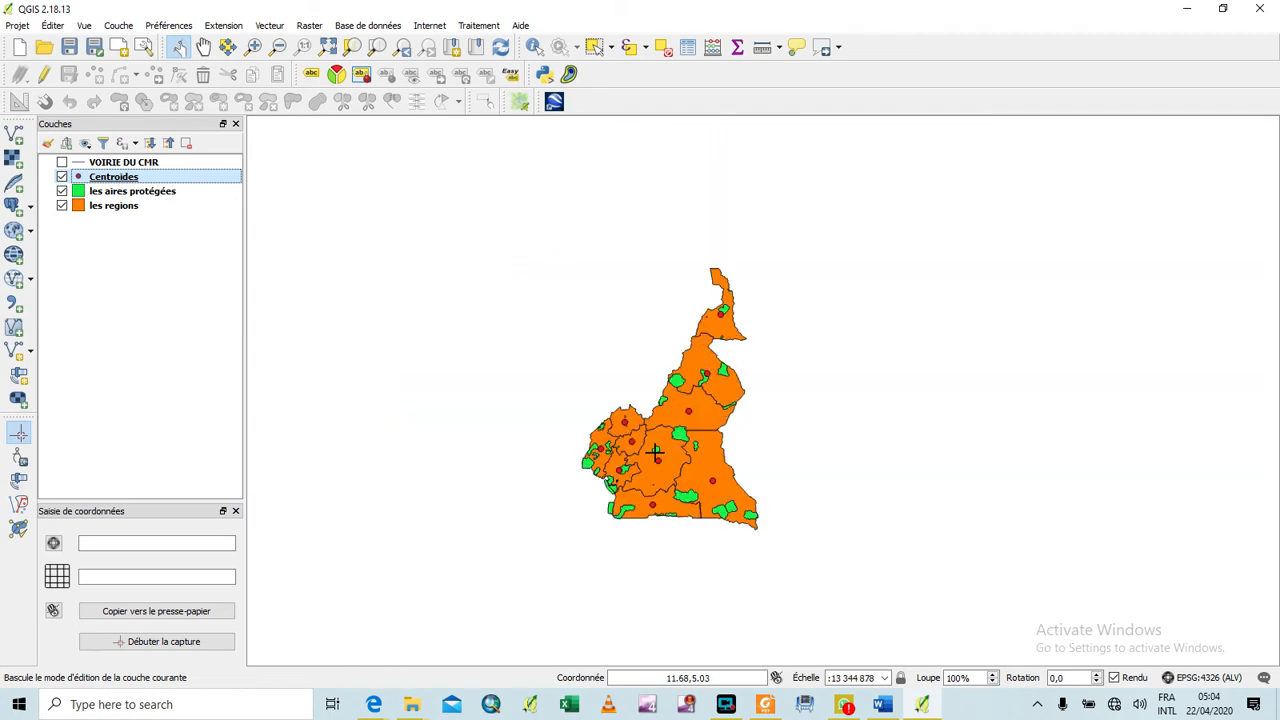
# - Examine the attribute table of the les regions layer for the column holding the region names, and close it
pyautogui.click(124, 208)
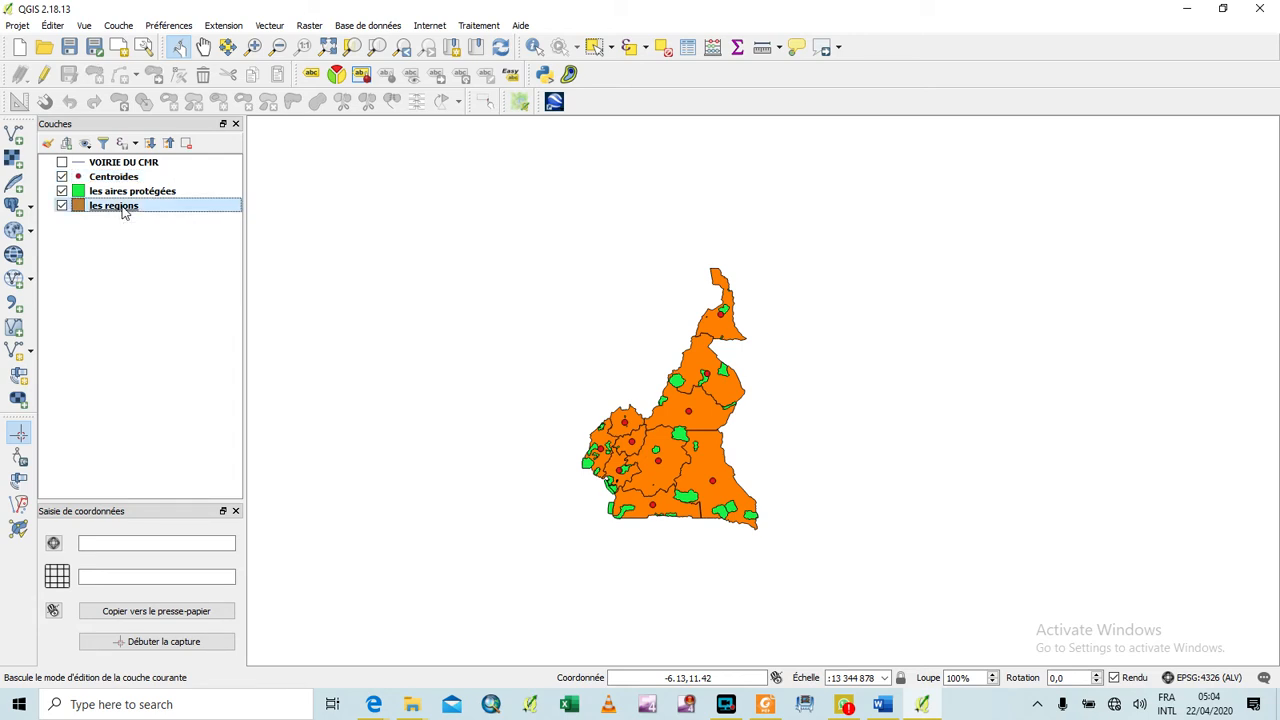
pyautogui.rightClick(124, 208)
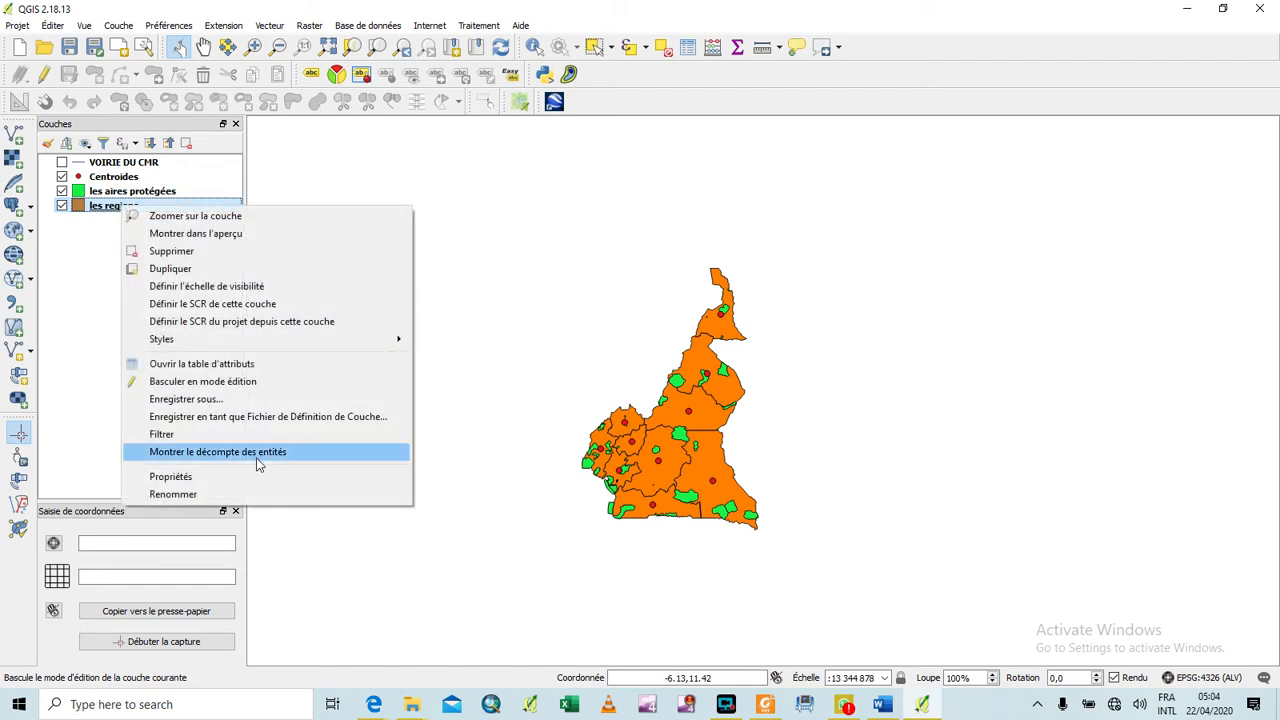
pyautogui.click(250, 364)
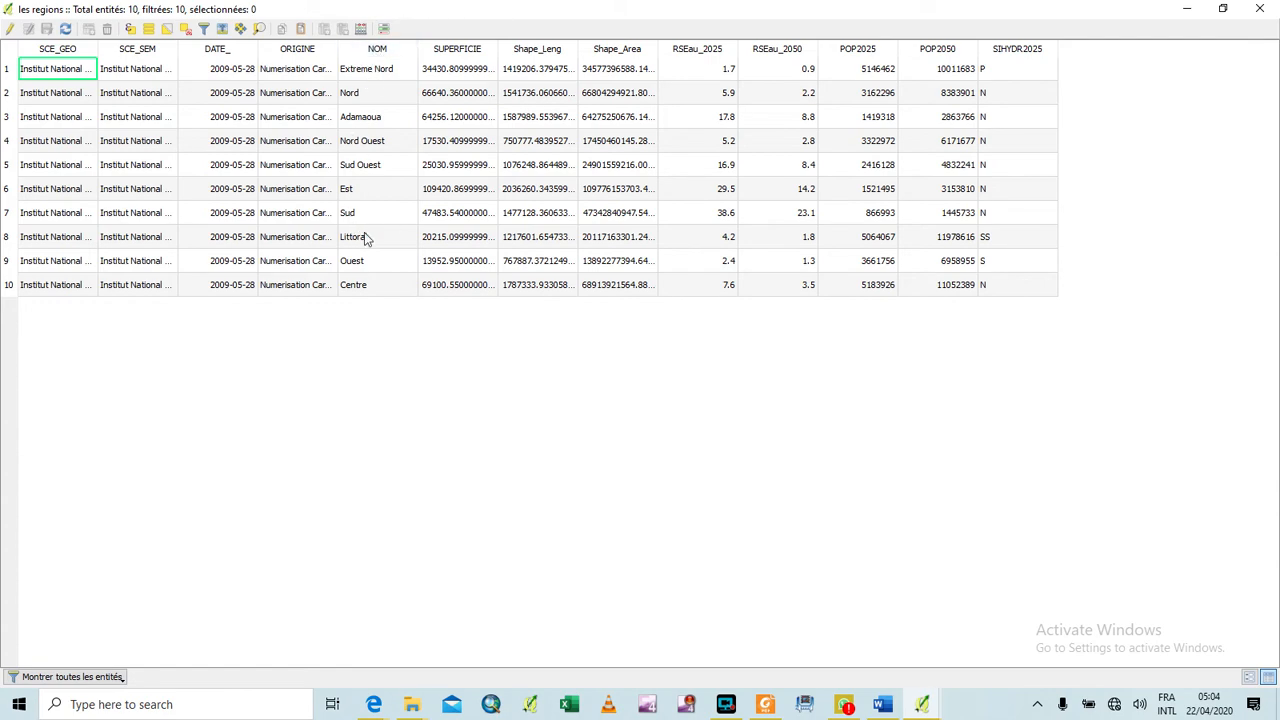
pyautogui.click(1262, 8)
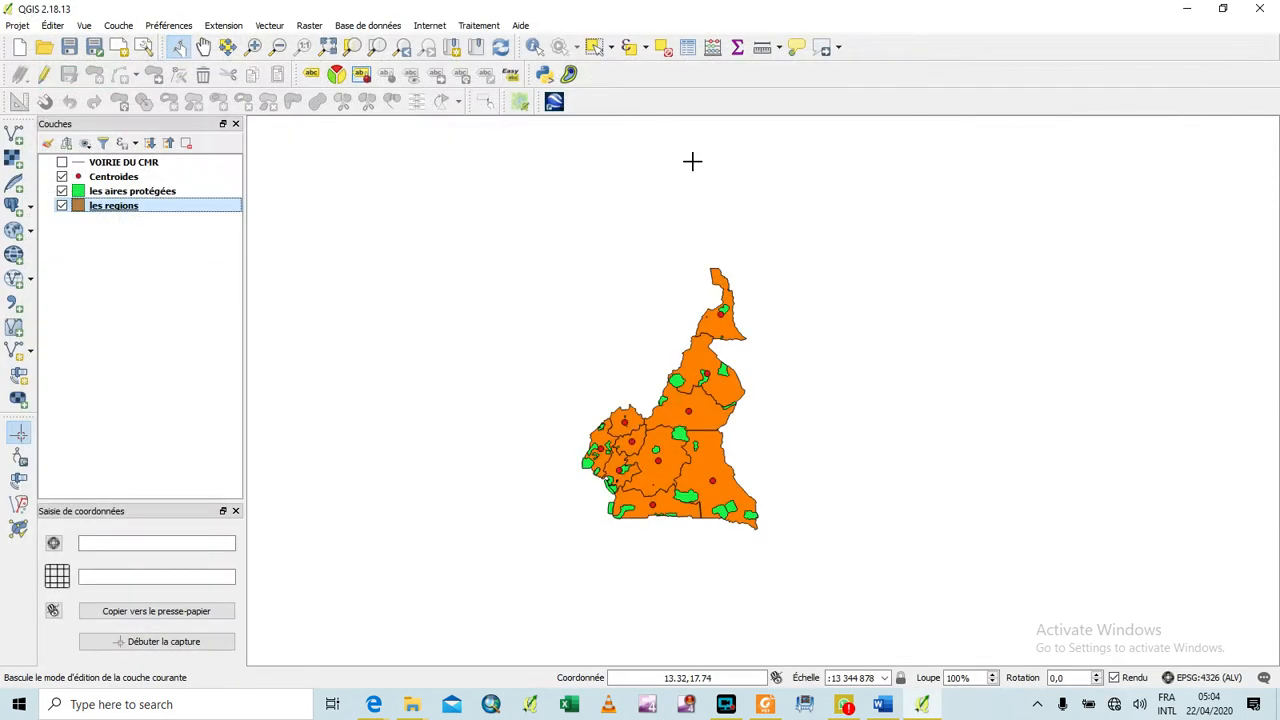
# - Switch the les regions layer to Catégorisé styling on the NOM column and classify it with the Couleurs aléatoires palette
pyautogui.rightClick(121, 213)
pyautogui.click(178, 478)
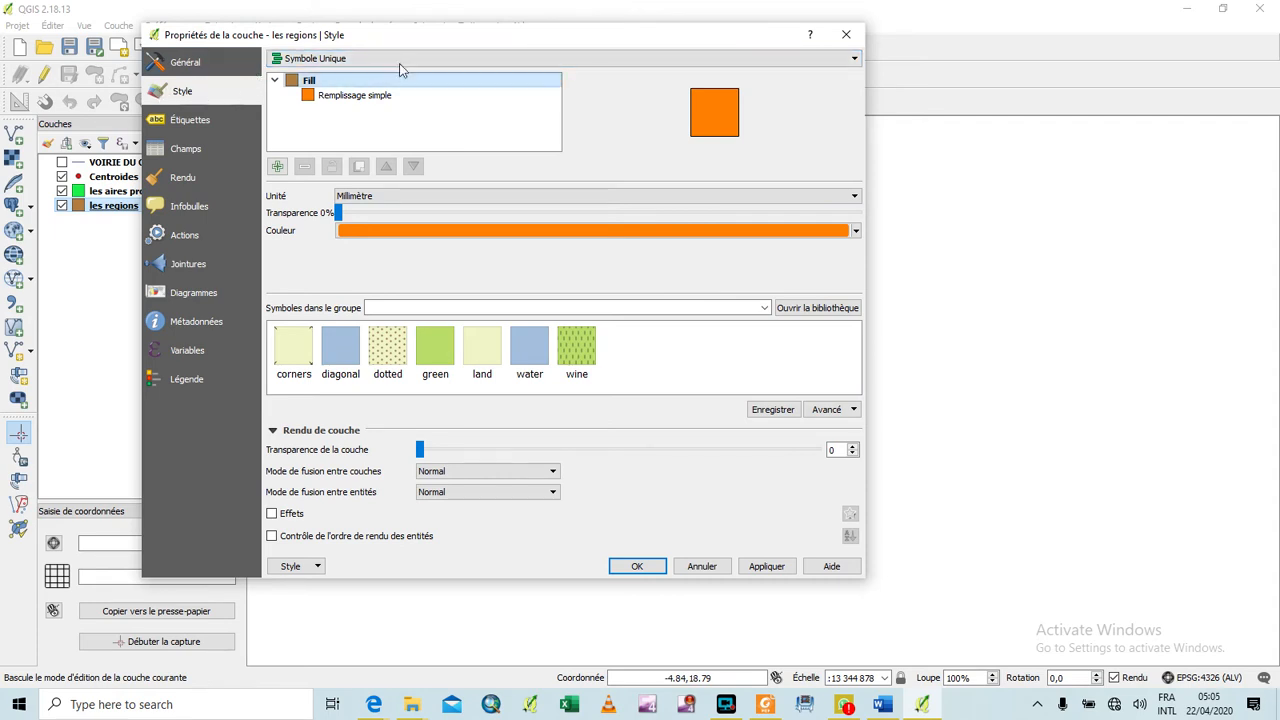
pyautogui.click(526, 61)
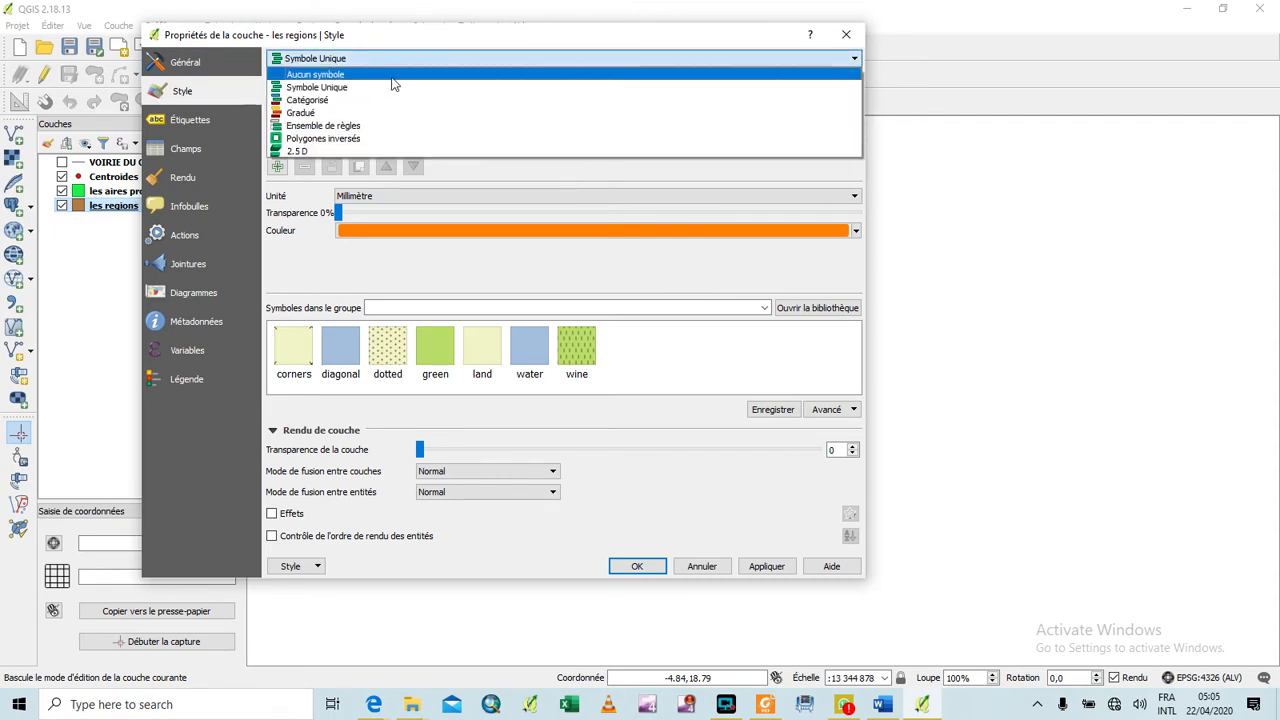
pyautogui.click(323, 103)
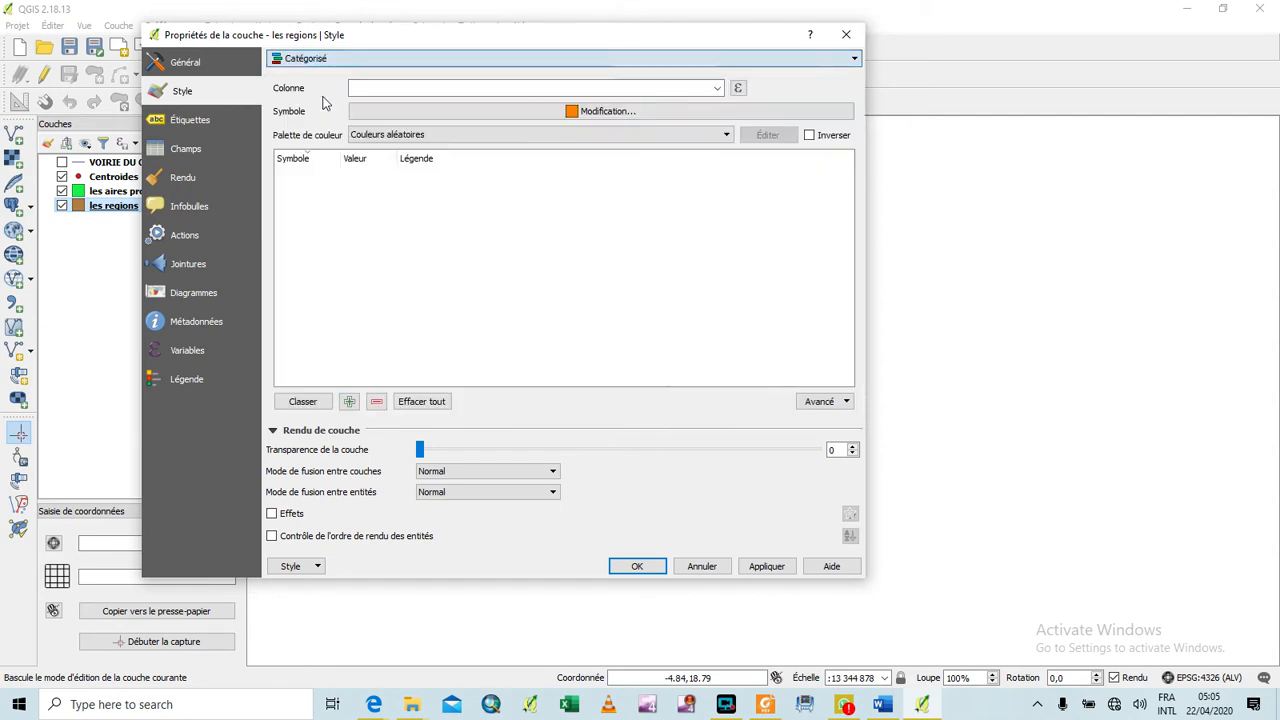
pyautogui.click(717, 89)
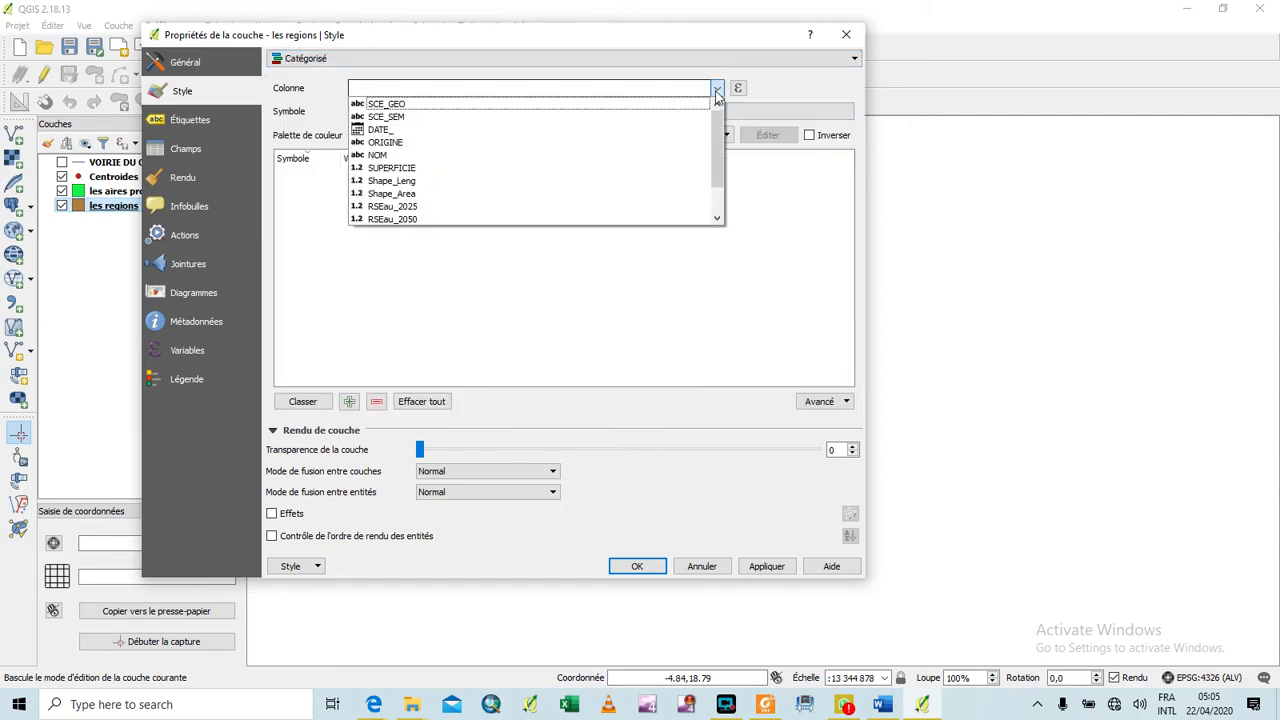
pyautogui.click(395, 157)
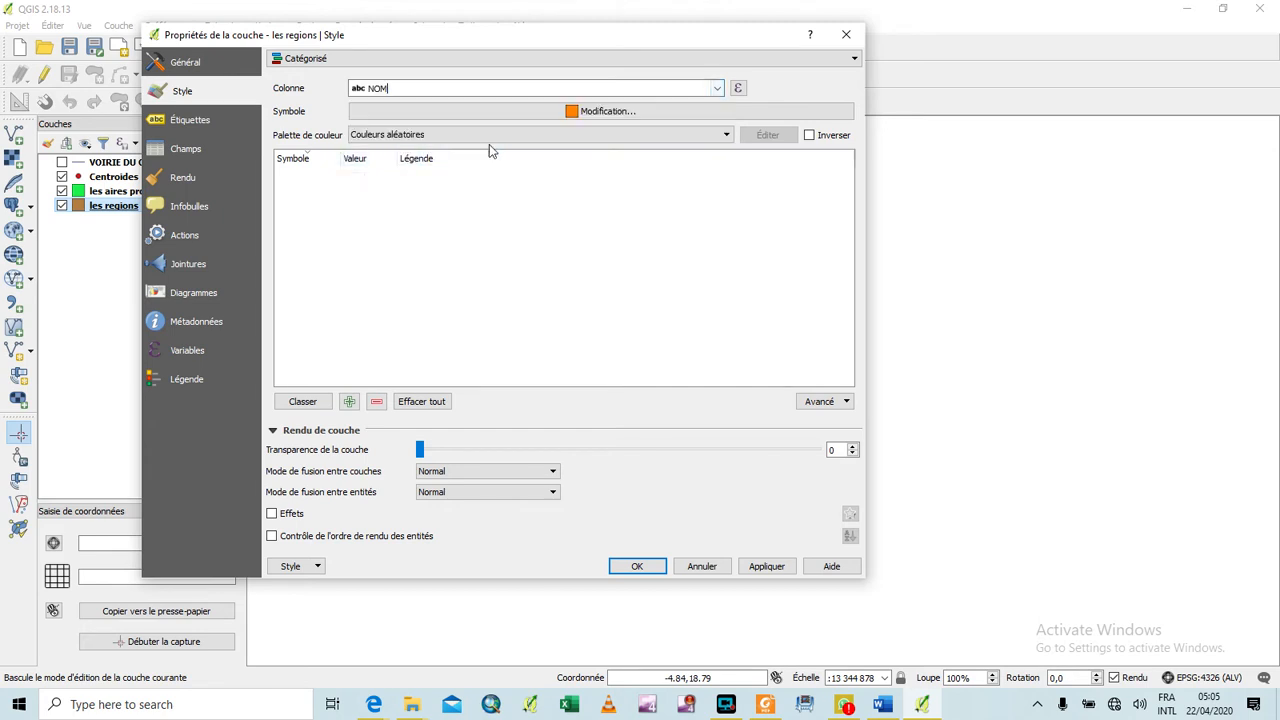
pyautogui.click(712, 137)
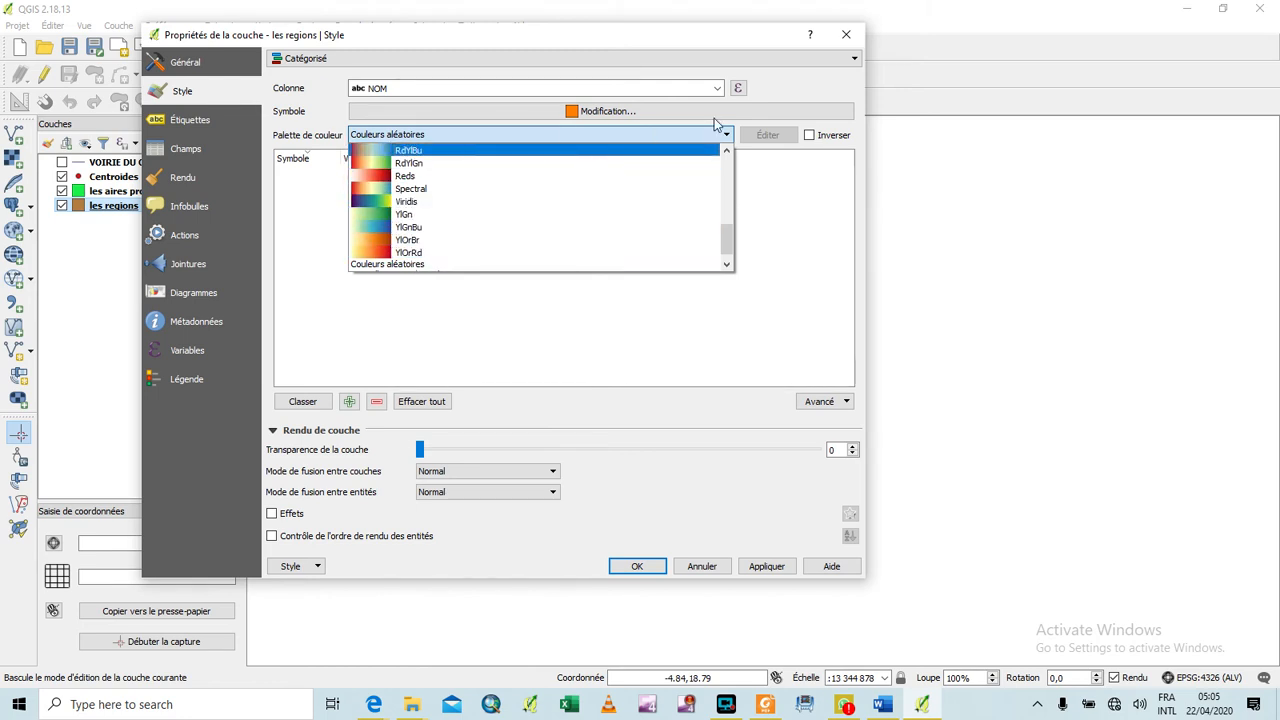
pyautogui.click(816, 98)
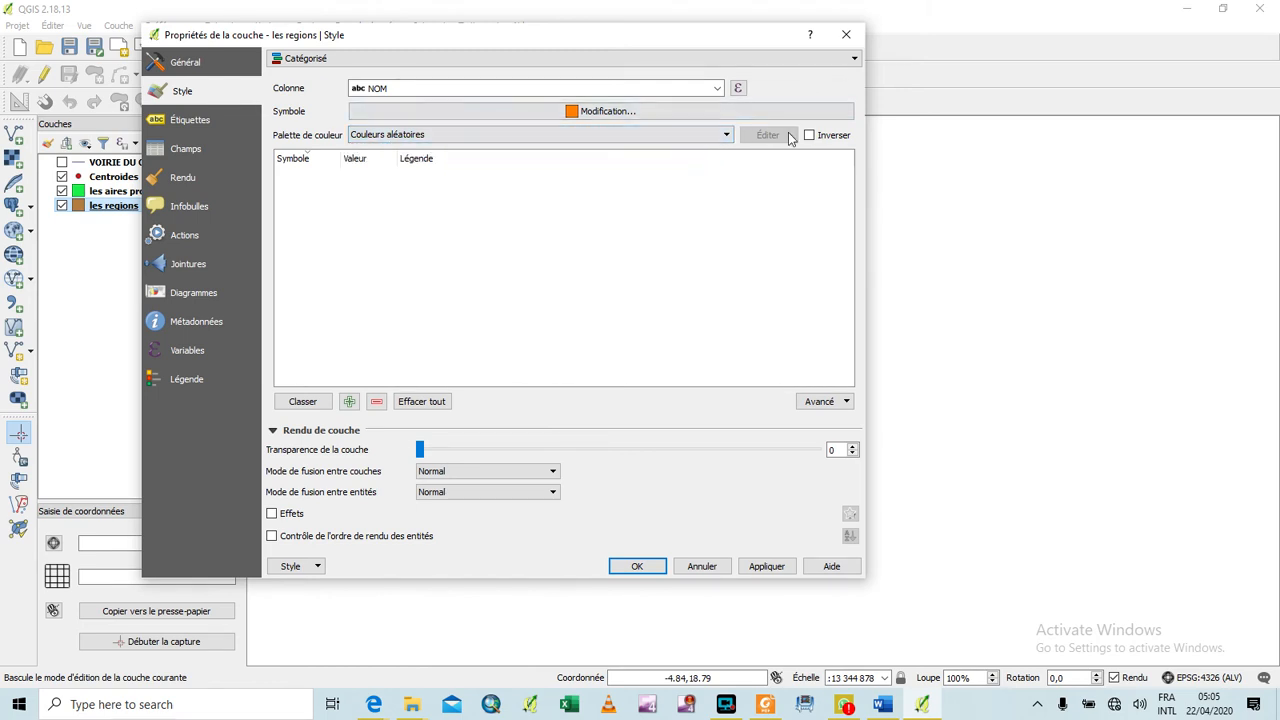
pyautogui.click(305, 402)
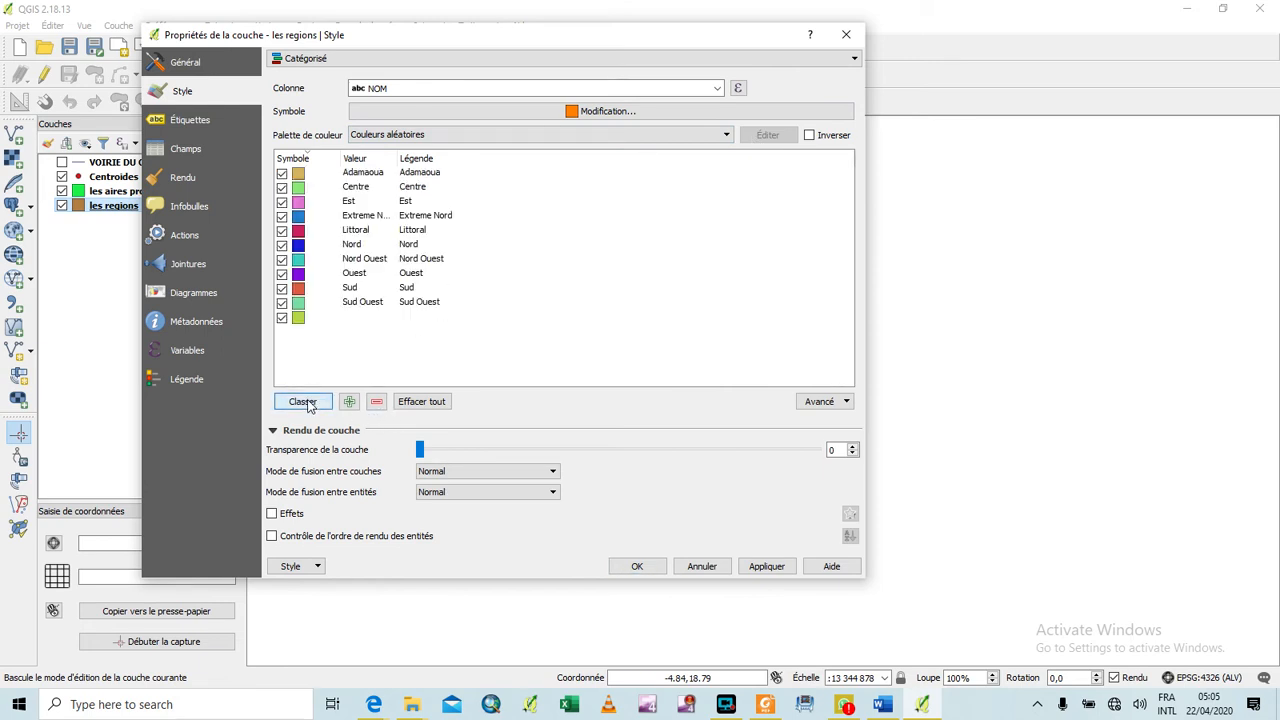
# - Remove the empty unnamed category from the les regions classification and apply the categorised style
pyautogui.click(341, 321)
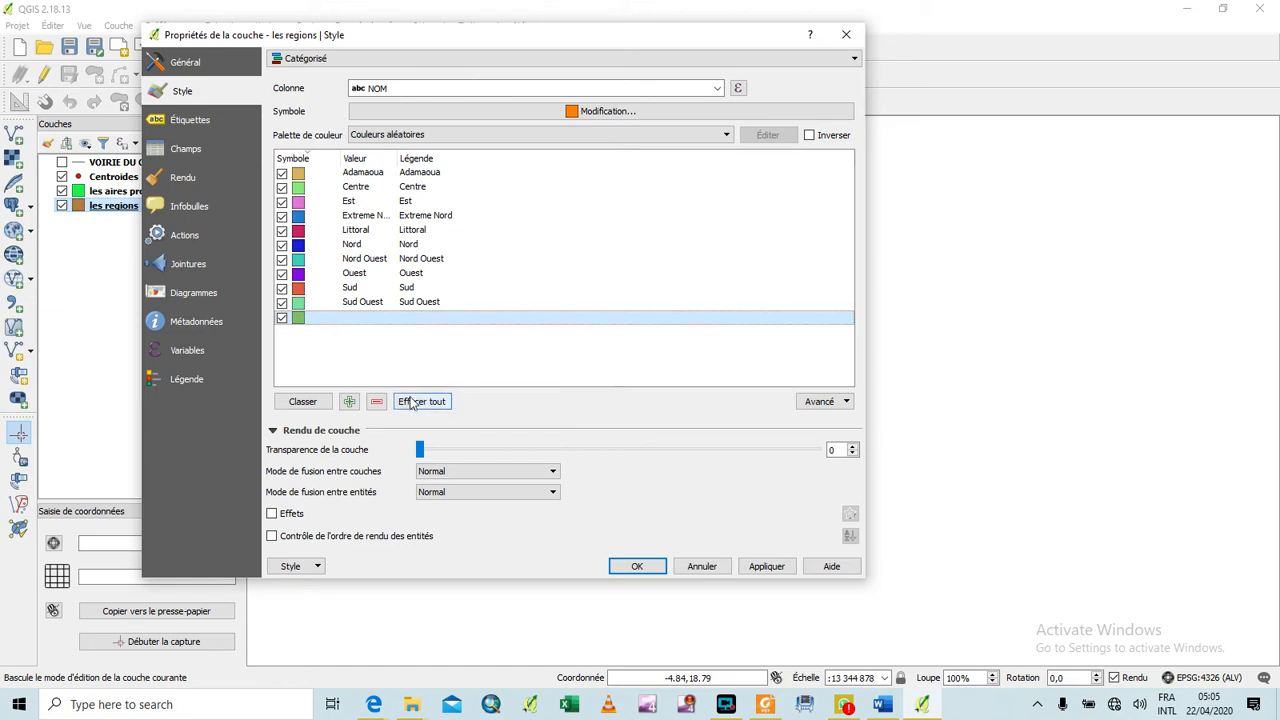
pyautogui.click(377, 401)
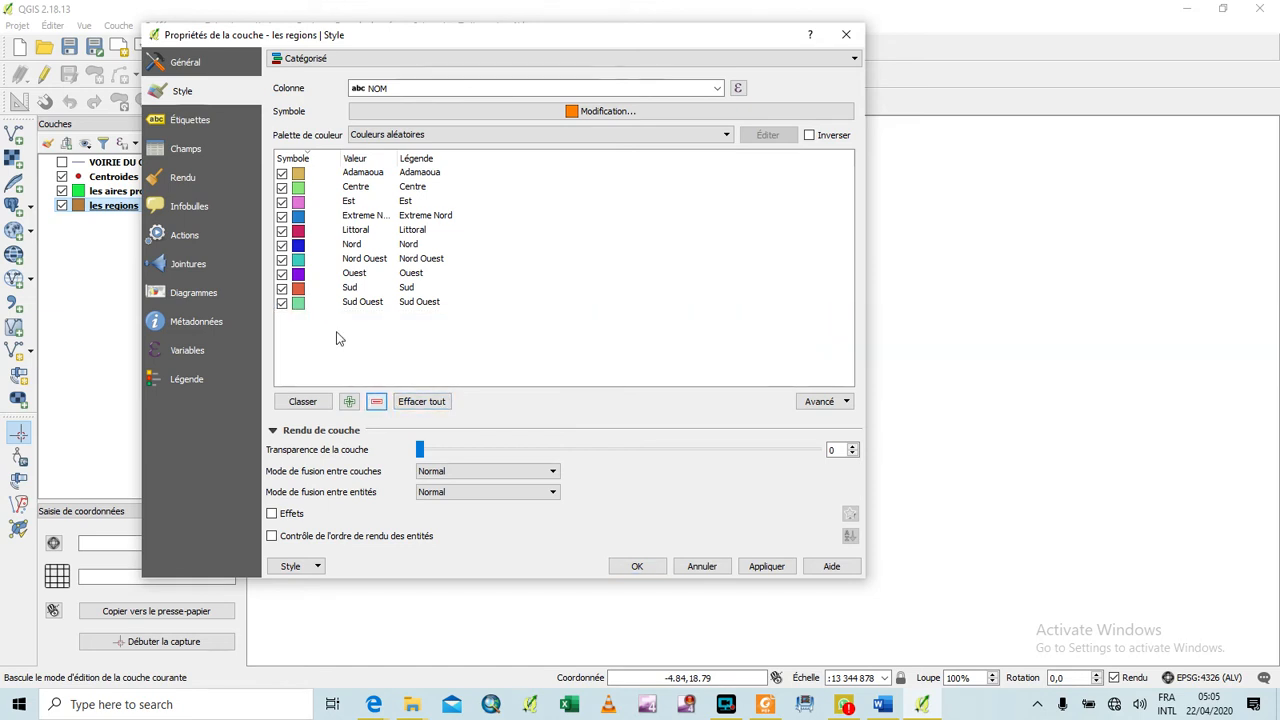
pyautogui.click(763, 566)
pyautogui.click(637, 566)
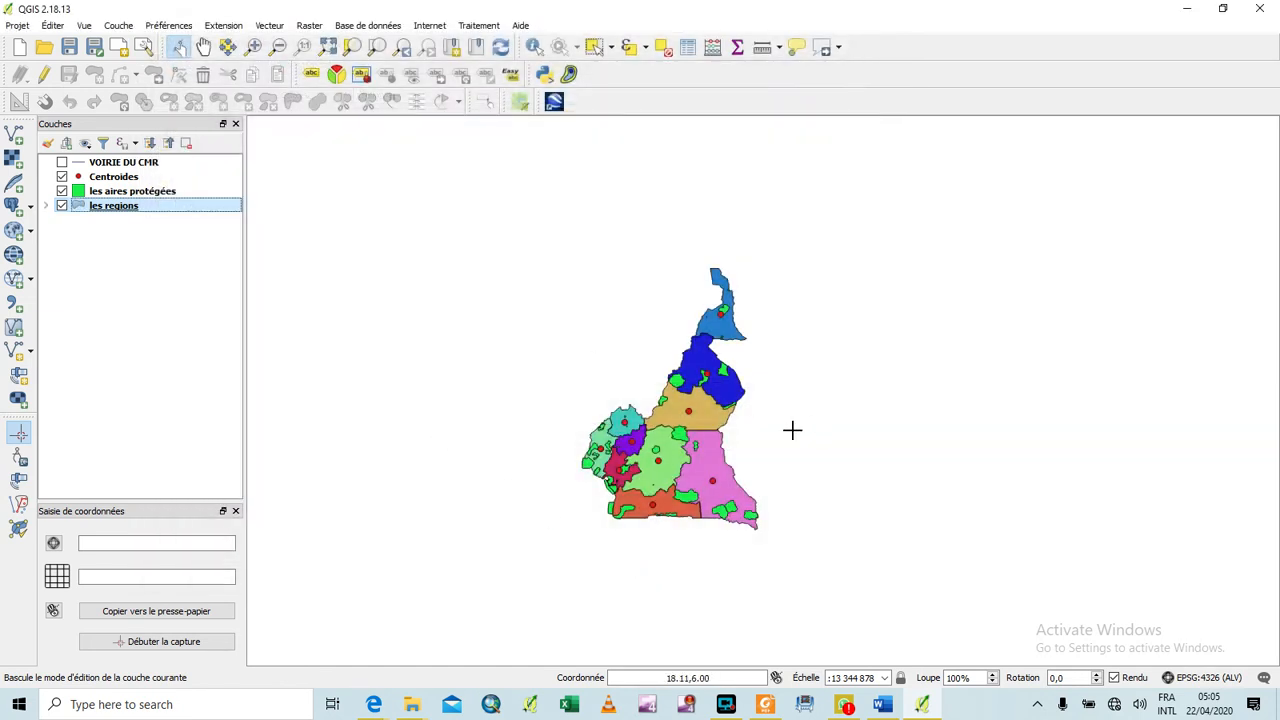
# - Expand the les regions layer in the layer list to show its region categories and colours
pyautogui.scroll(1, 705, 400)
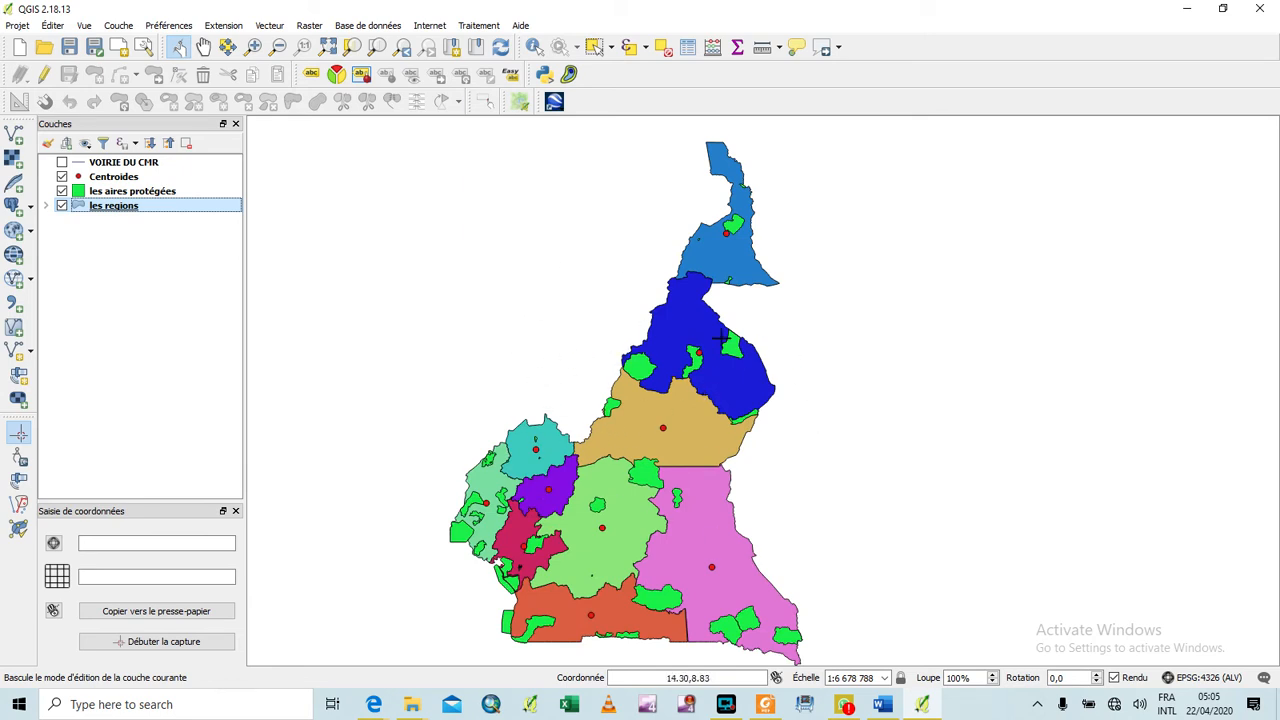
pyautogui.click(46, 207)
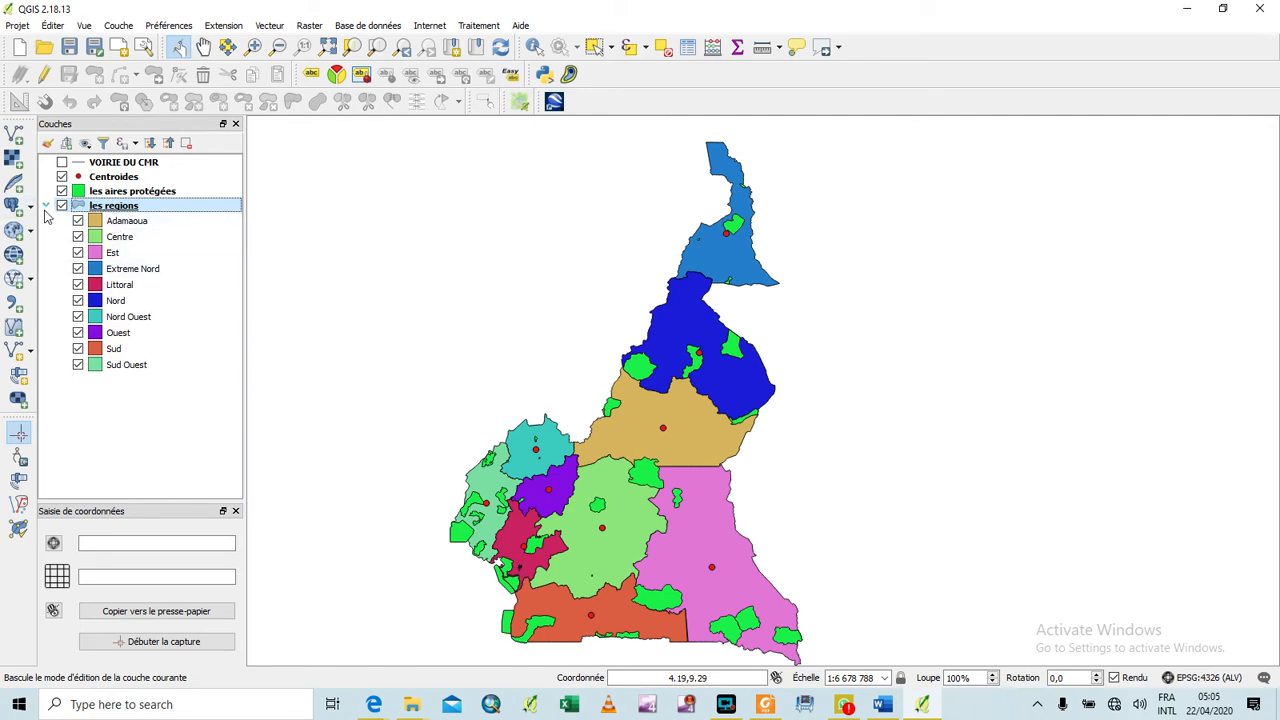
pyautogui.click(46, 207)
pyautogui.click(46, 207)
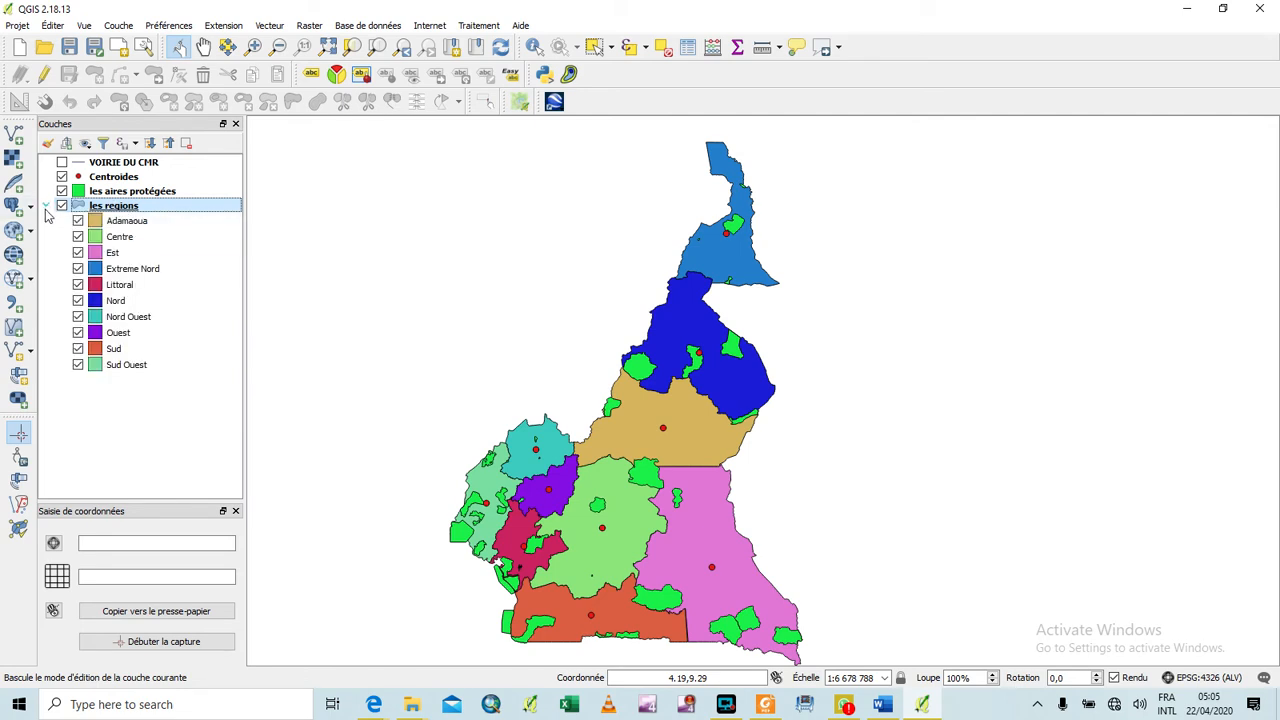
# - Examine the attribute table of the les aires protégées layer, sorting it by SUPERFICIE in descending order, and close it
pyautogui.click(150, 194)
pyautogui.rightClick(150, 194)
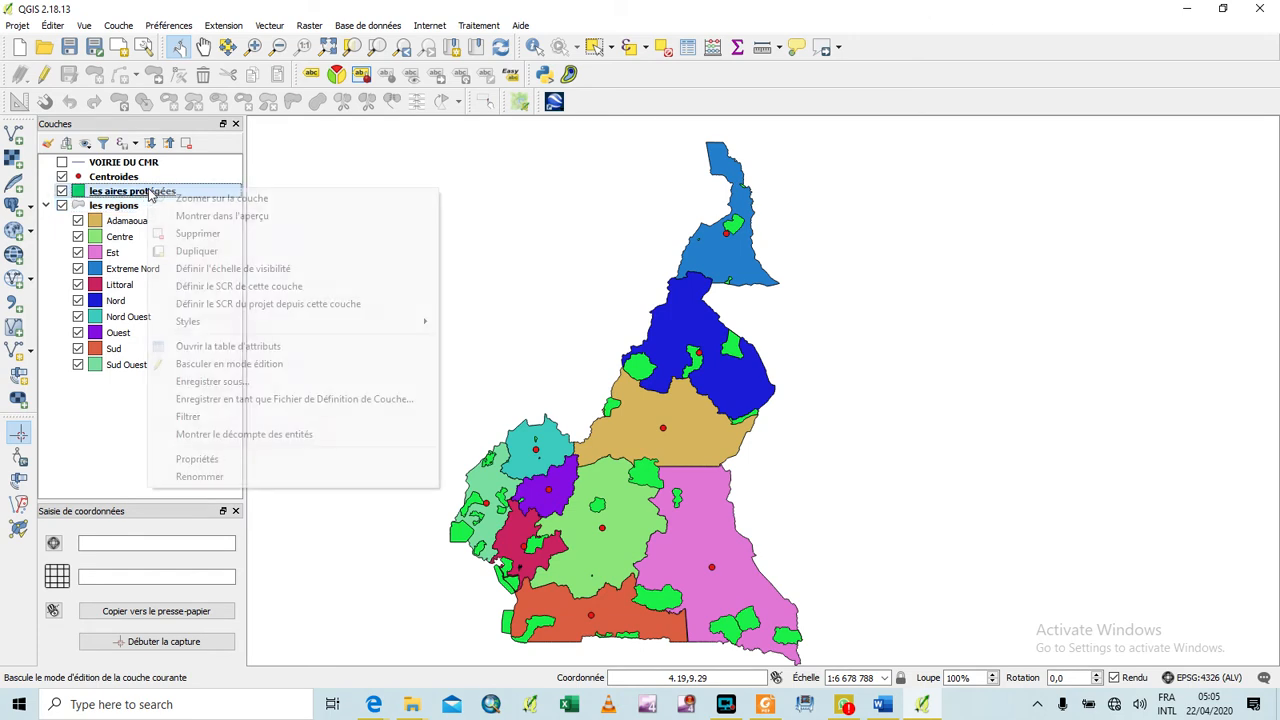
pyautogui.click(119, 197)
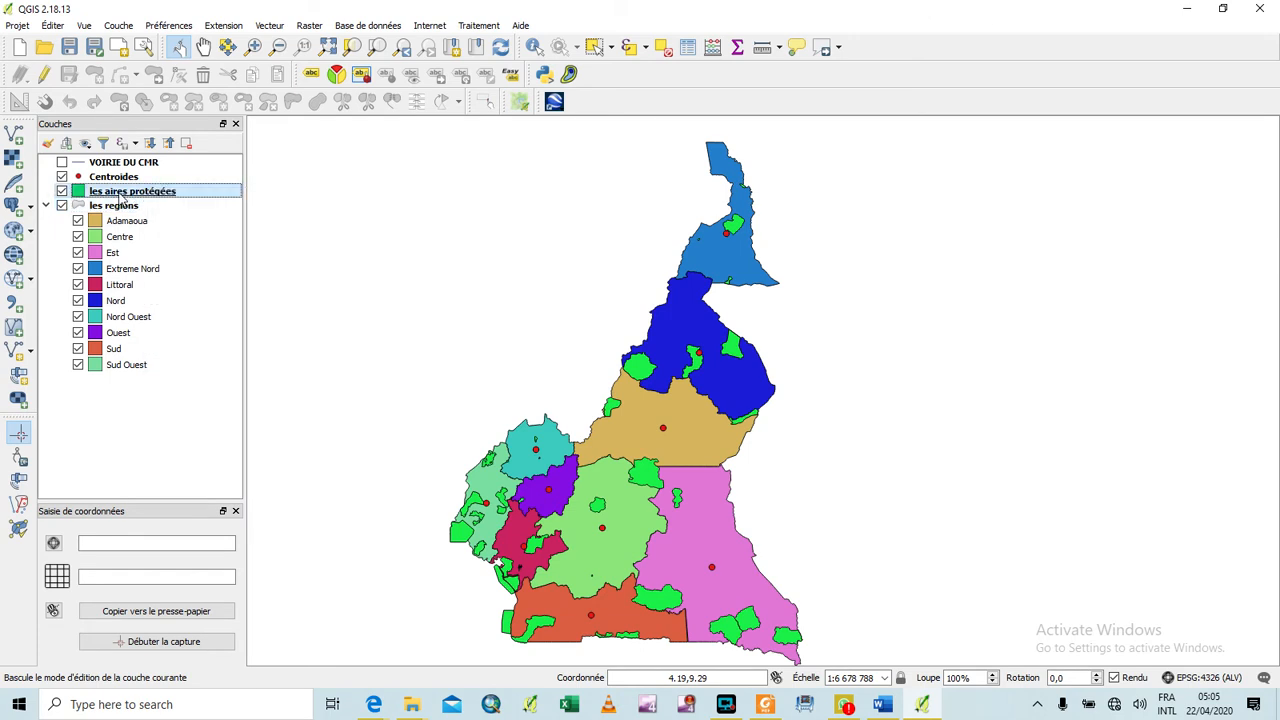
pyautogui.rightClick(140, 196)
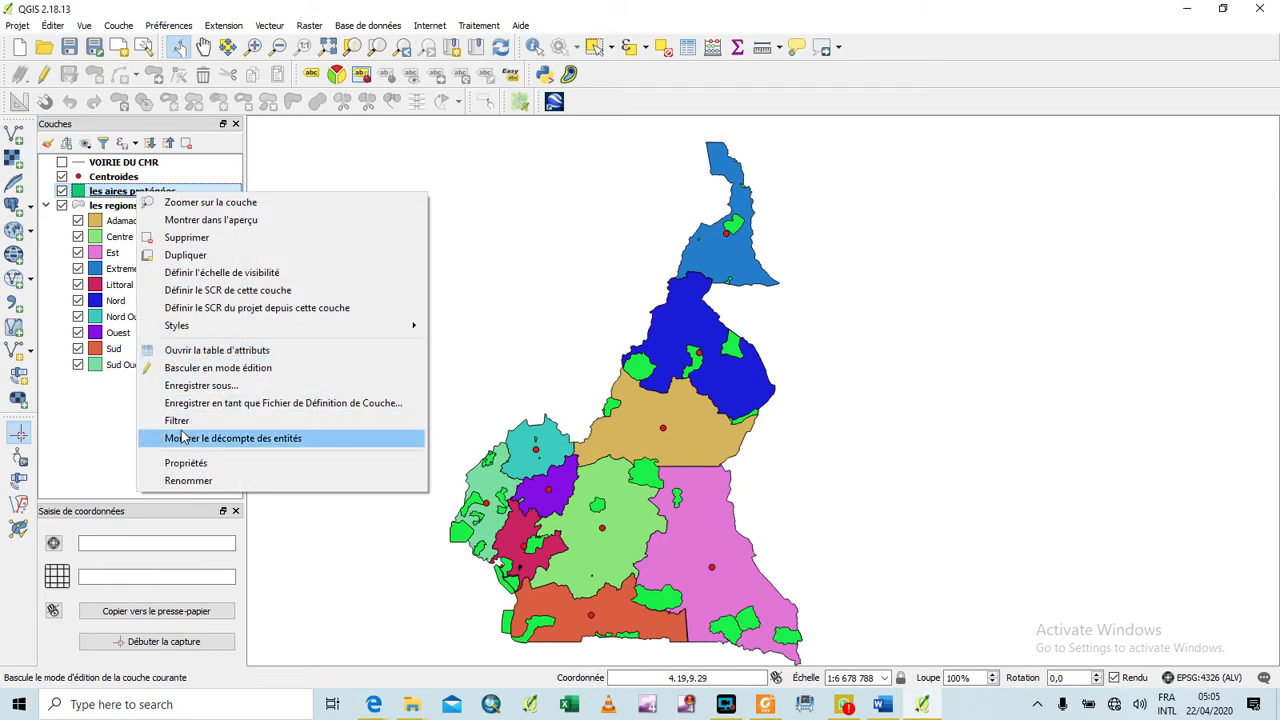
pyautogui.click(228, 352)
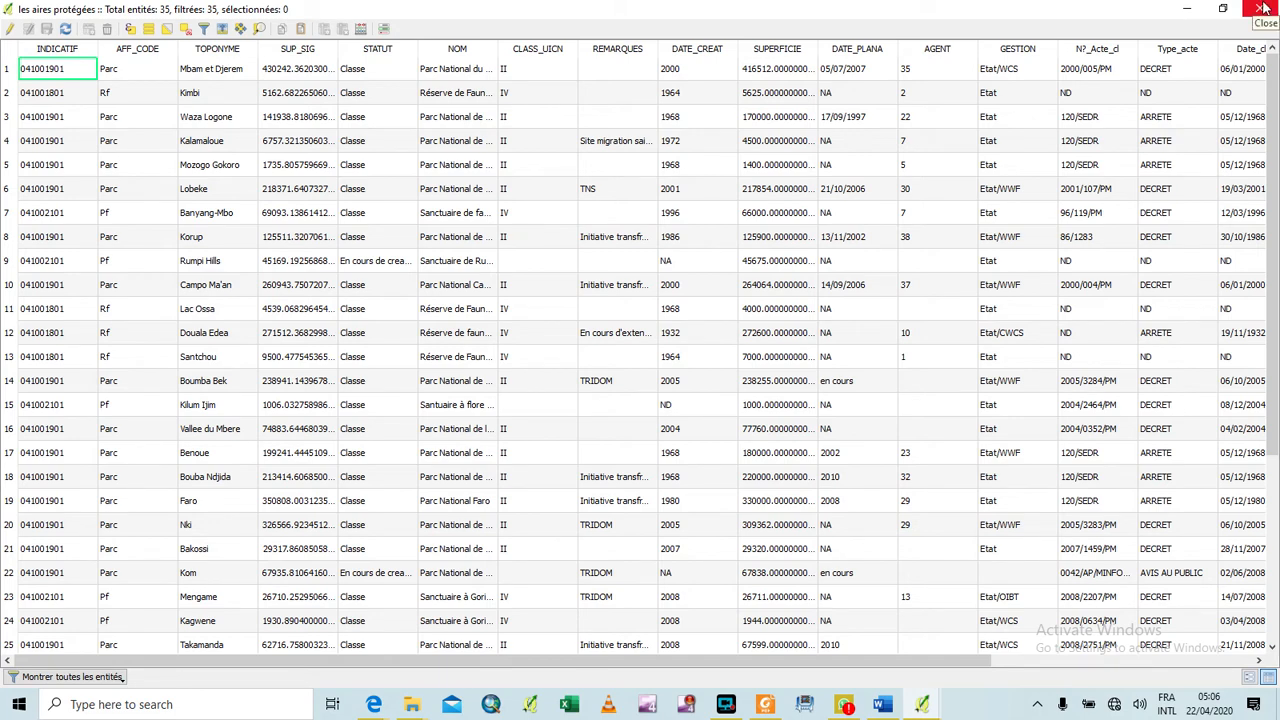
pyautogui.click(785, 50)
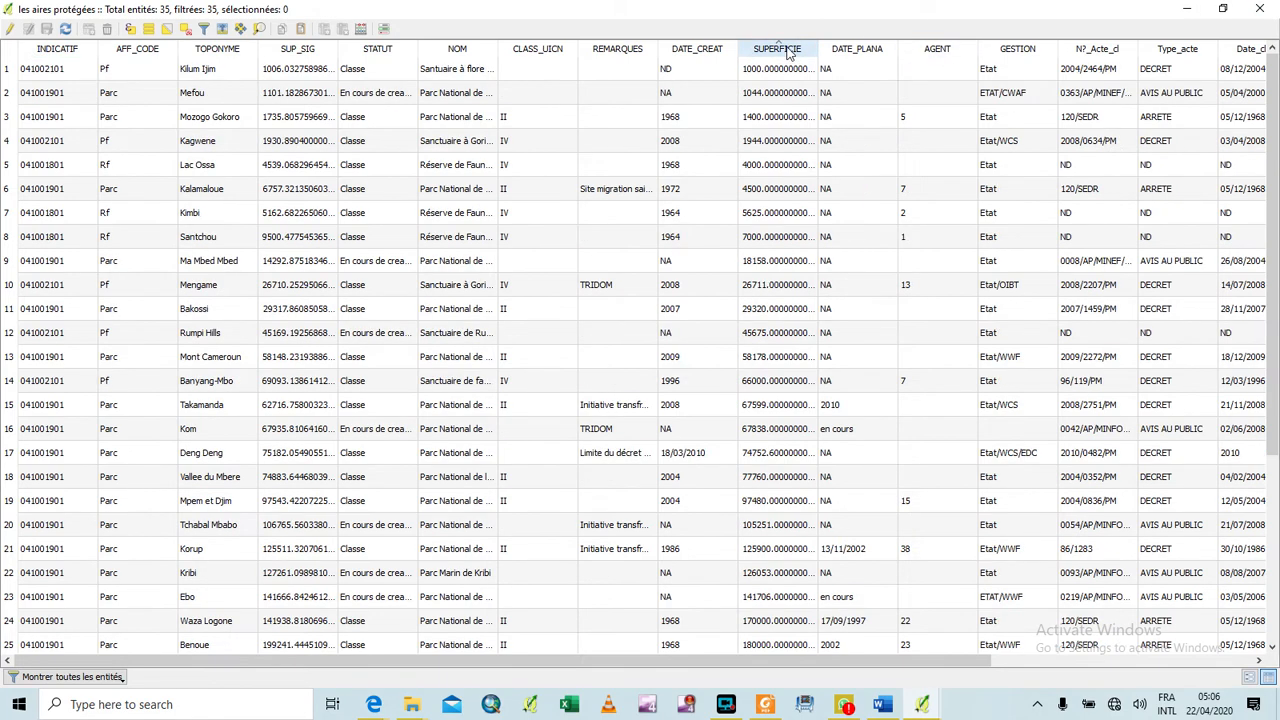
pyautogui.click(785, 55)
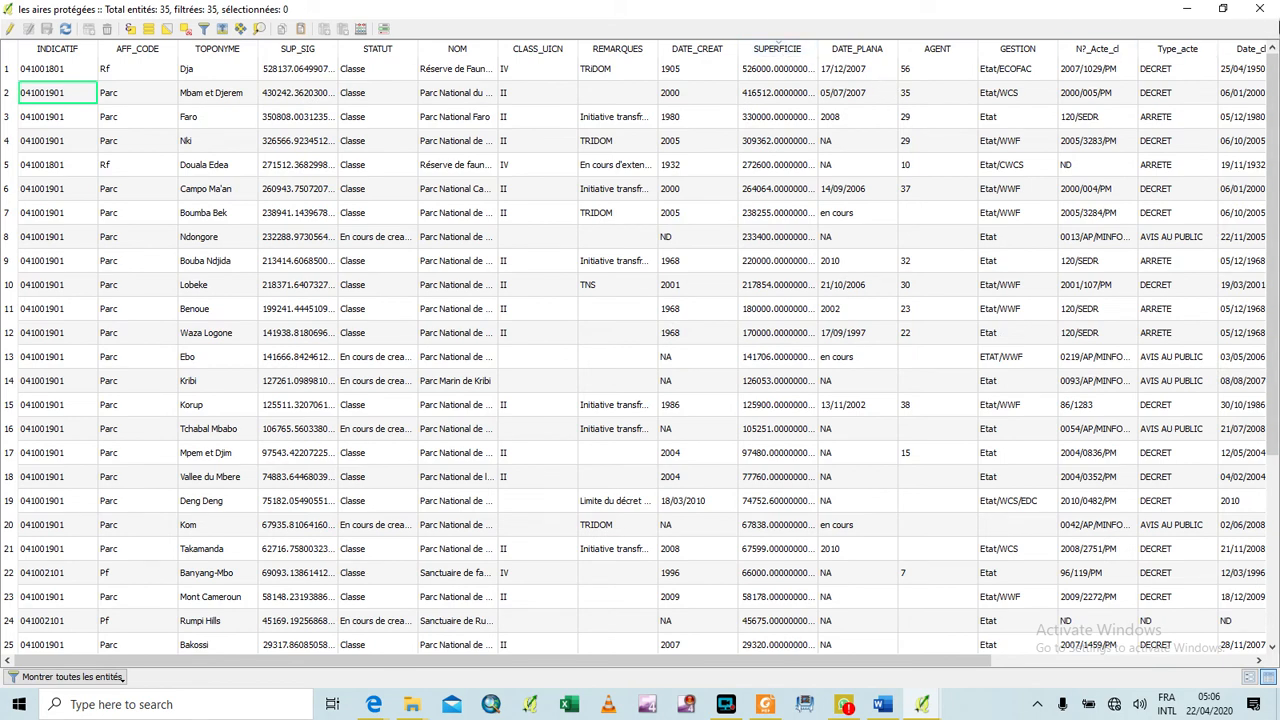
pyautogui.click(1259, 9)
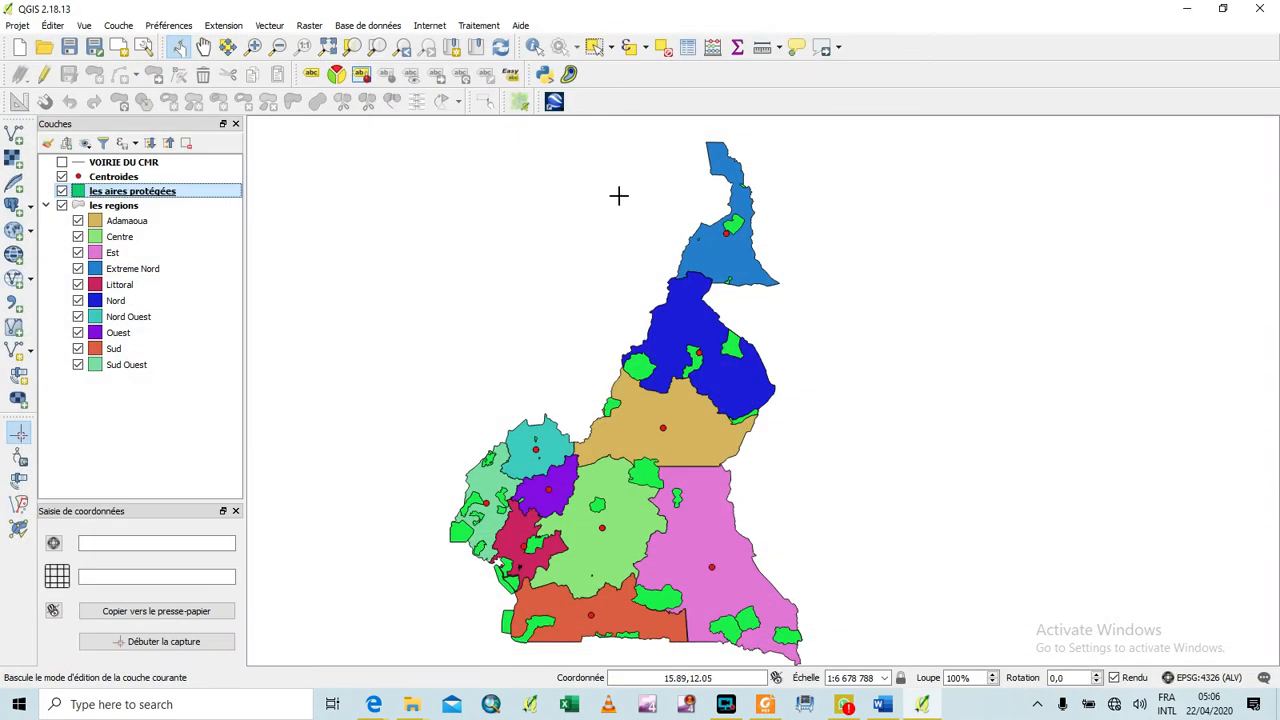
# - Switch the les aires protégées layer to Gradué styling based on the SUPERFICIE column
pyautogui.rightClick(144, 191)
pyautogui.click(194, 458)
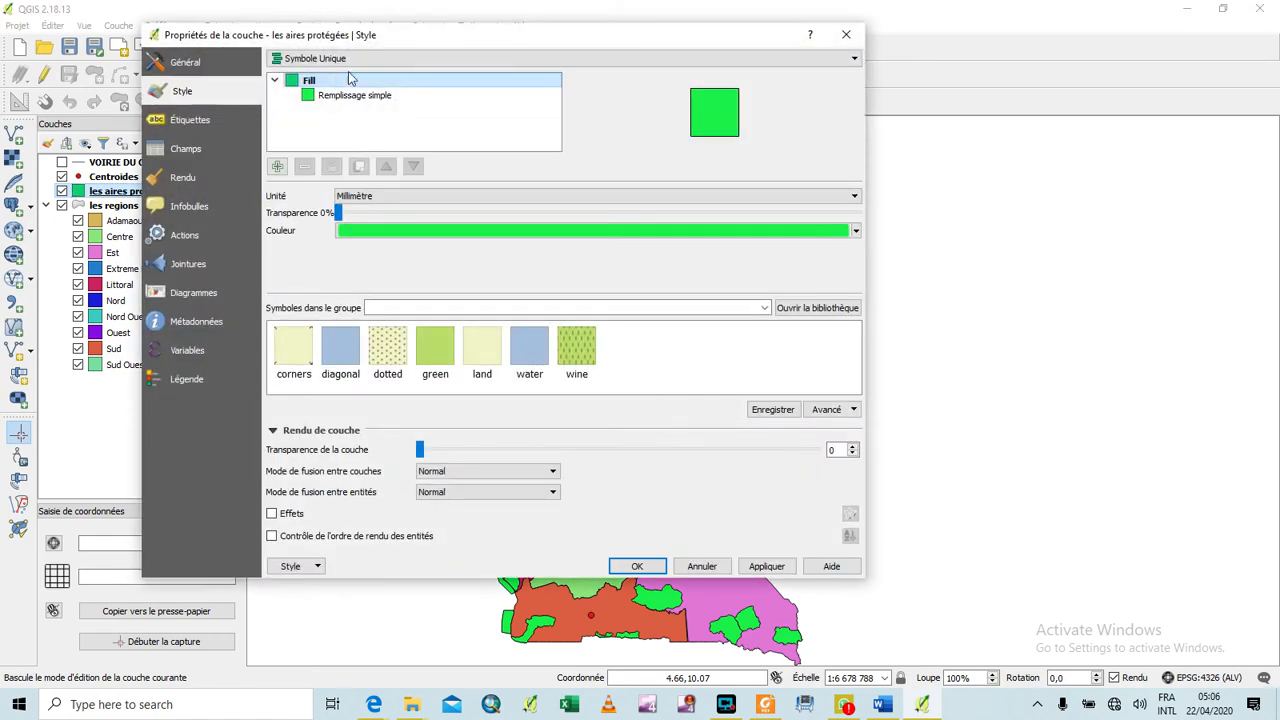
pyautogui.click(432, 62)
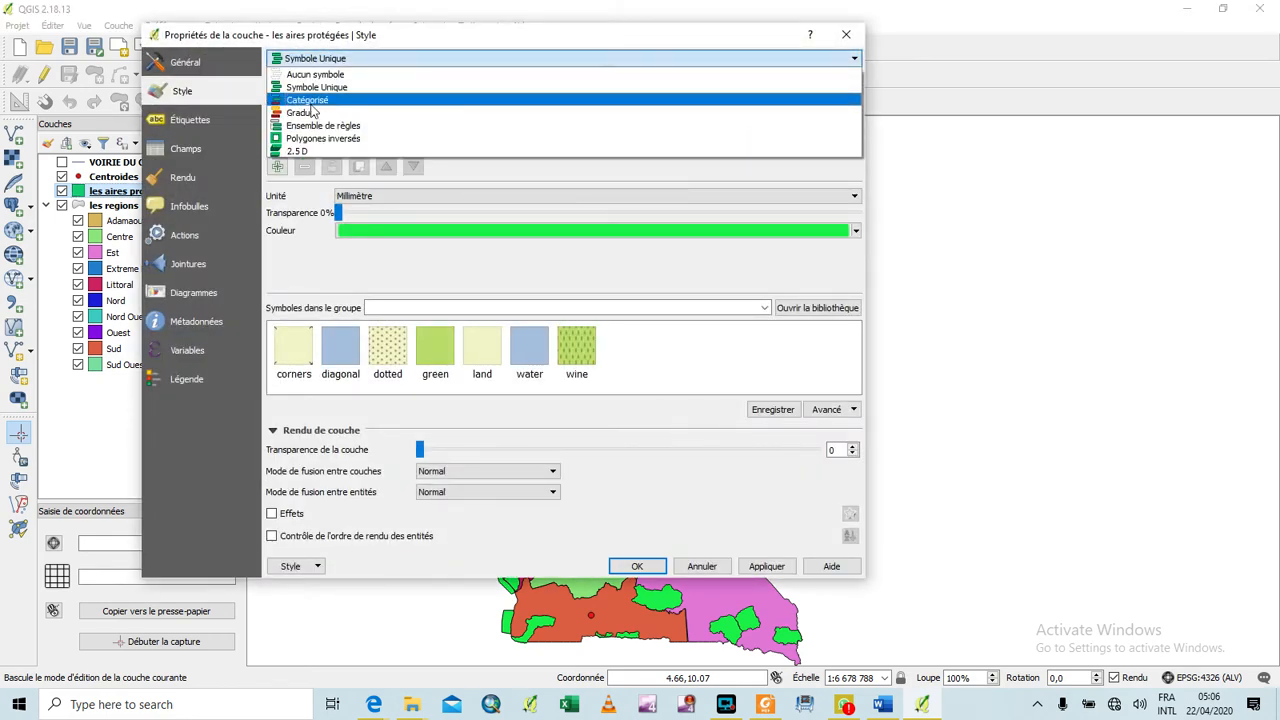
pyautogui.click(425, 114)
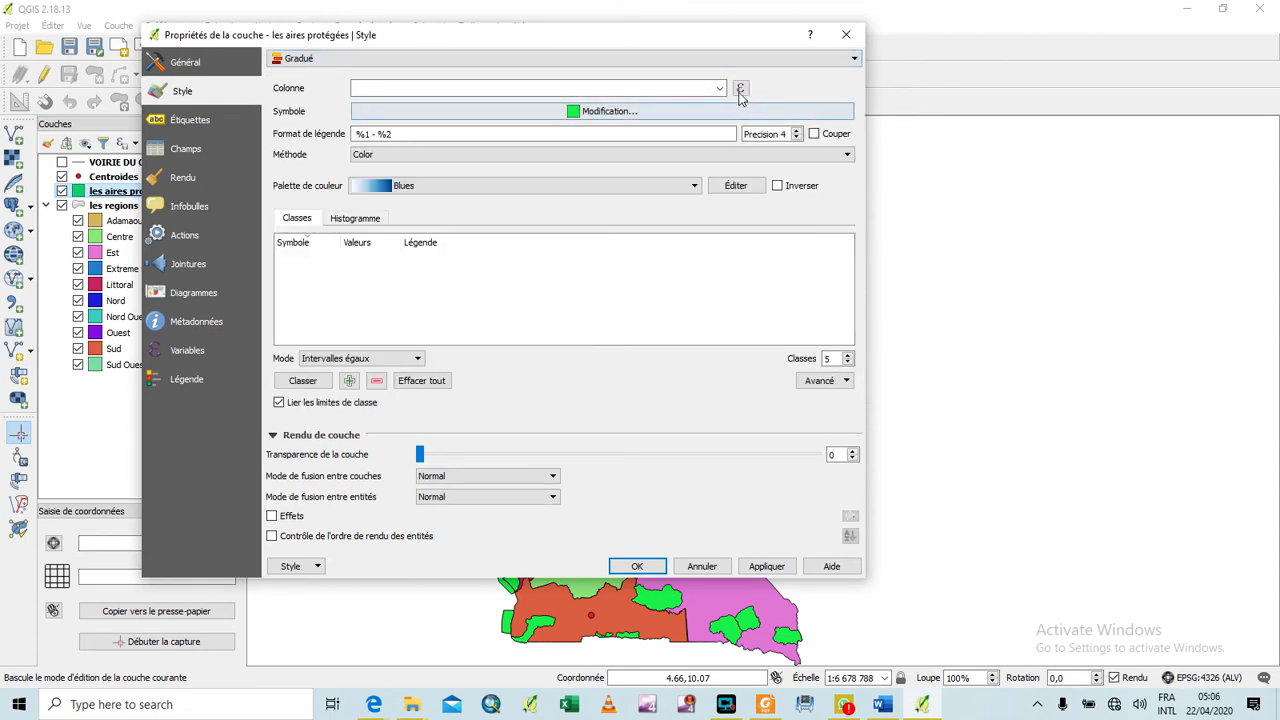
pyautogui.click(420, 88)
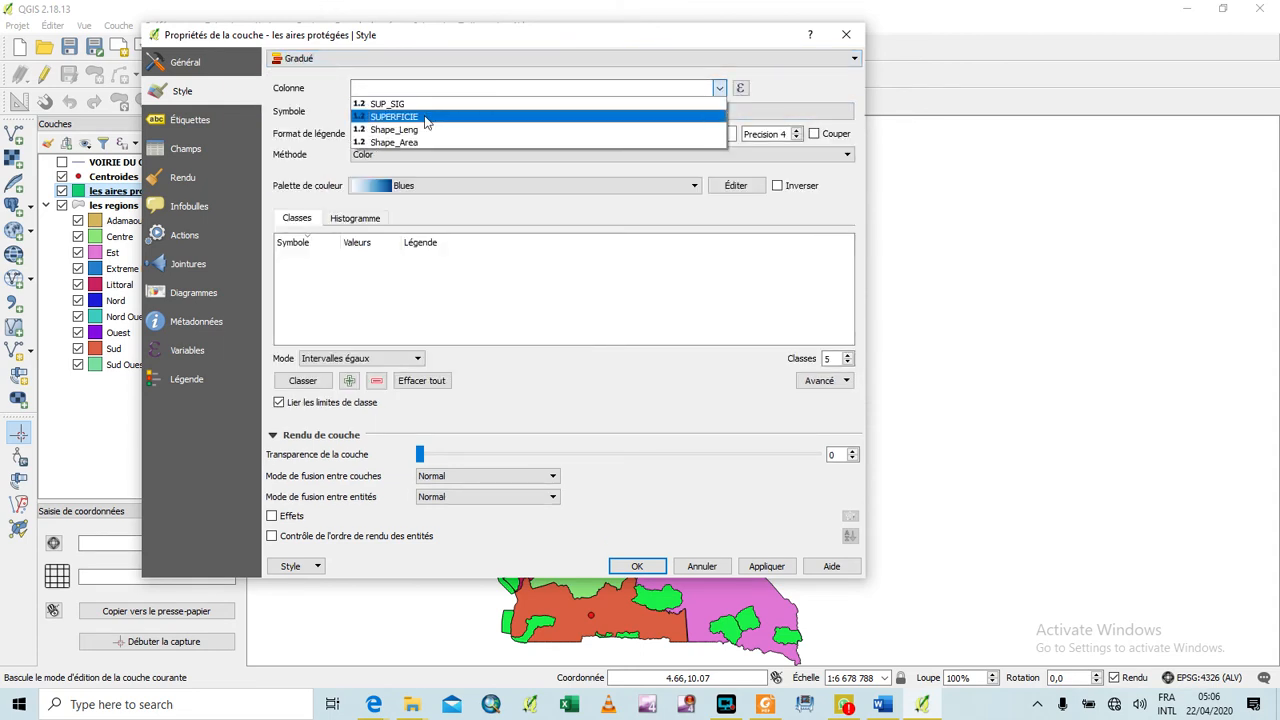
pyautogui.click(425, 117)
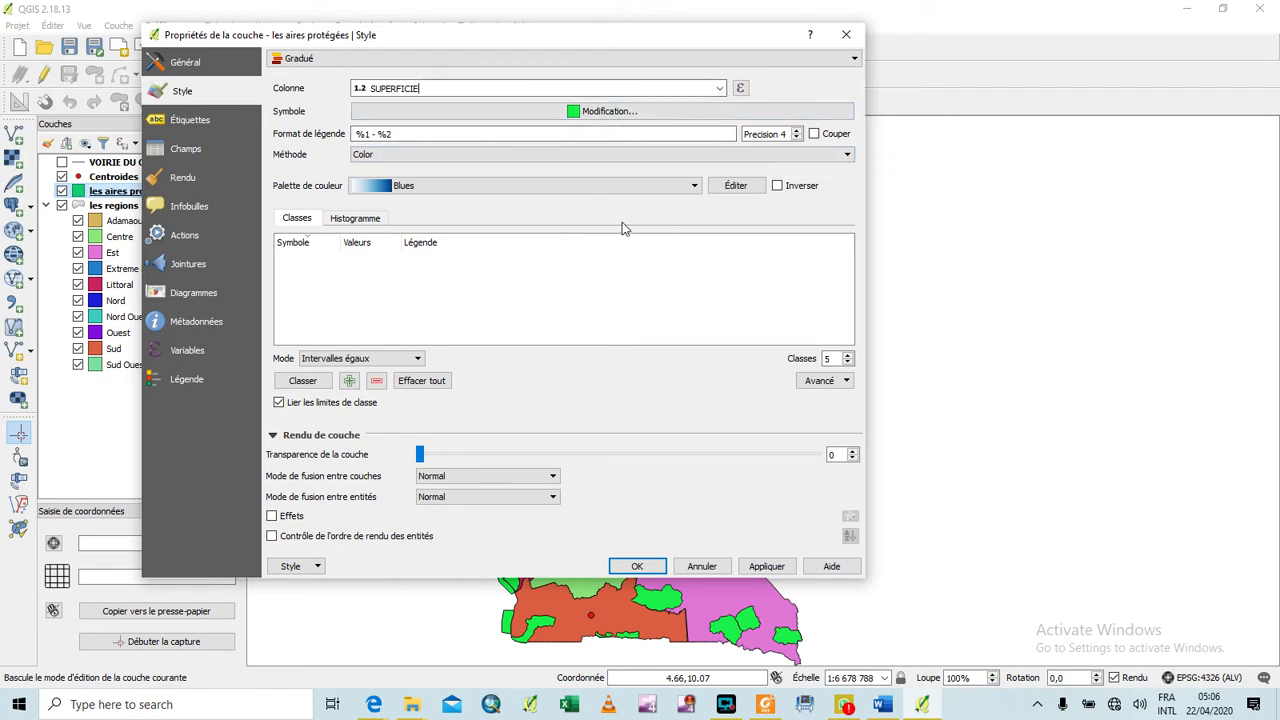
# - Choose the Greens colour palette for the graduated protected areas style and invert it
pyautogui.click(688, 188)
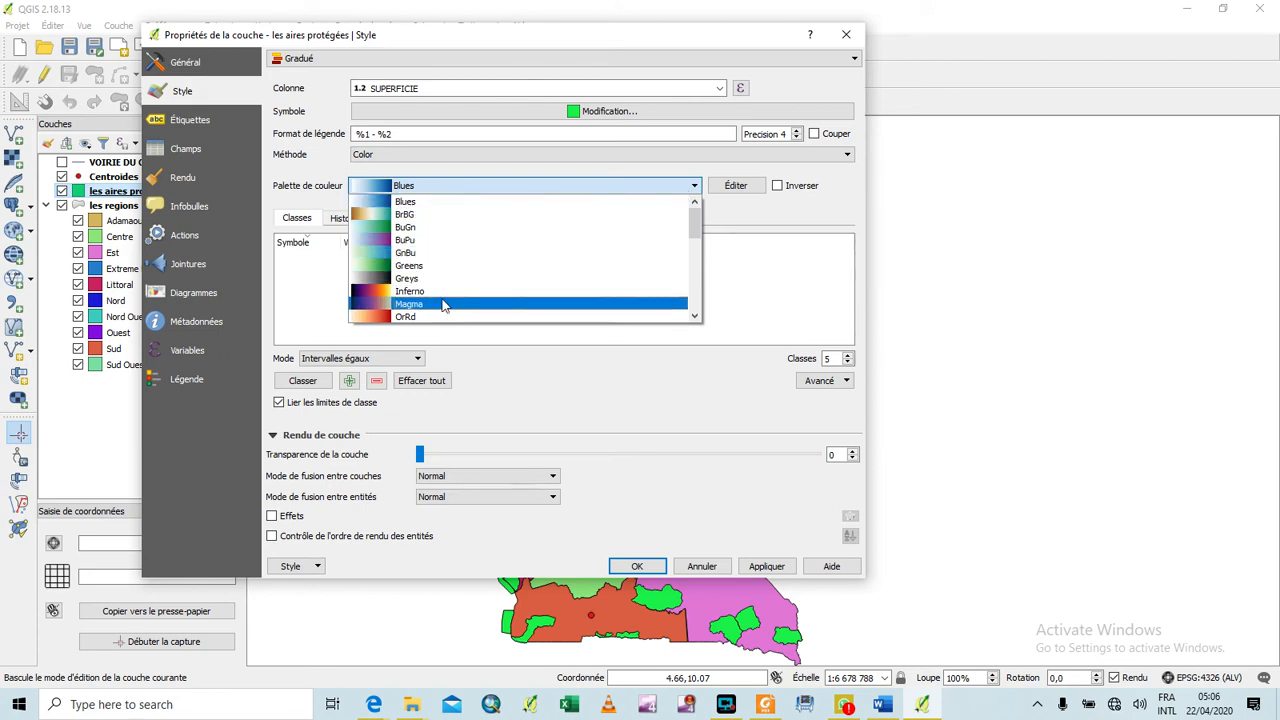
pyautogui.scroll(-4, 450, 298)
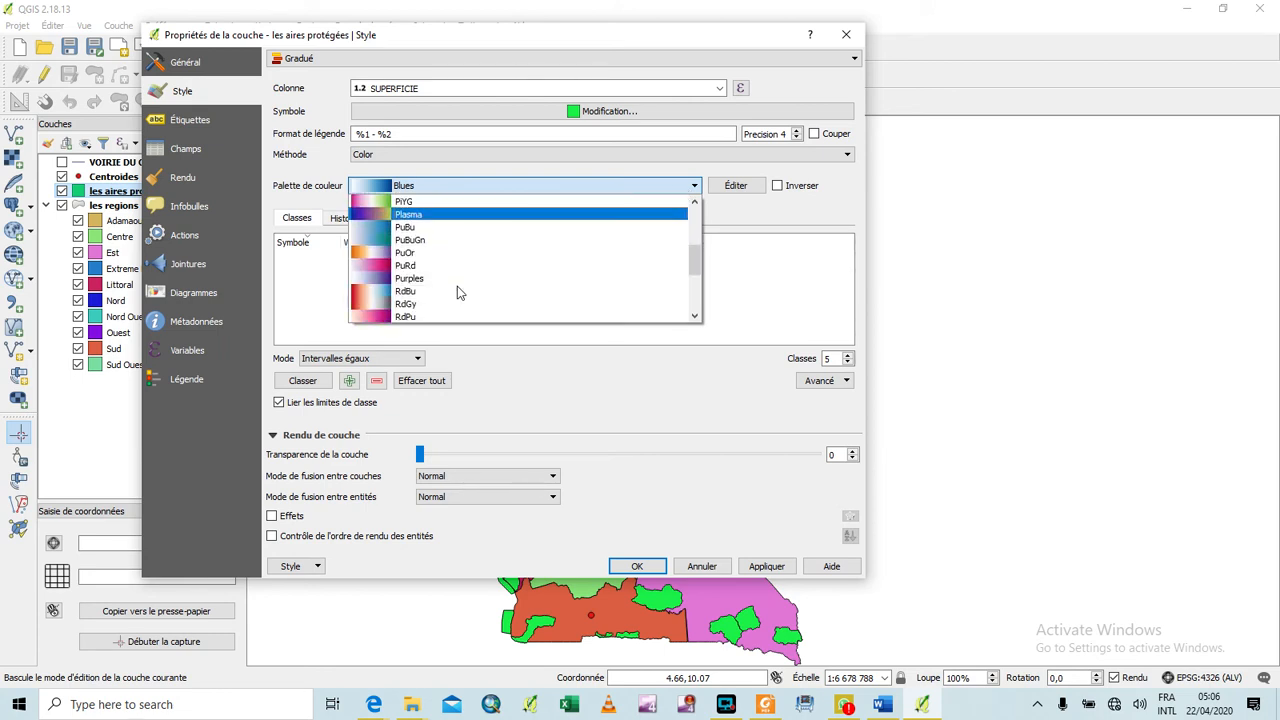
pyautogui.scroll(-1, 459, 292)
pyautogui.scroll(-1, 457, 291)
pyautogui.scroll(5, 457, 291)
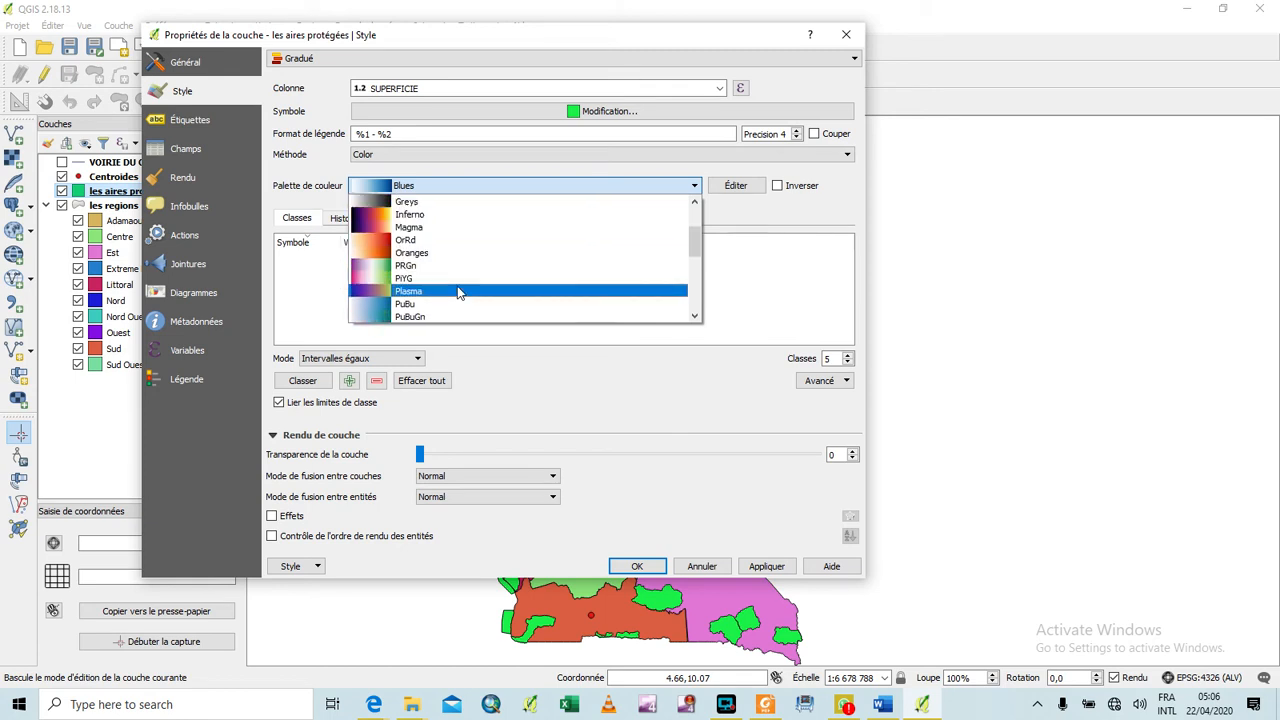
pyautogui.scroll(-2, 459, 292)
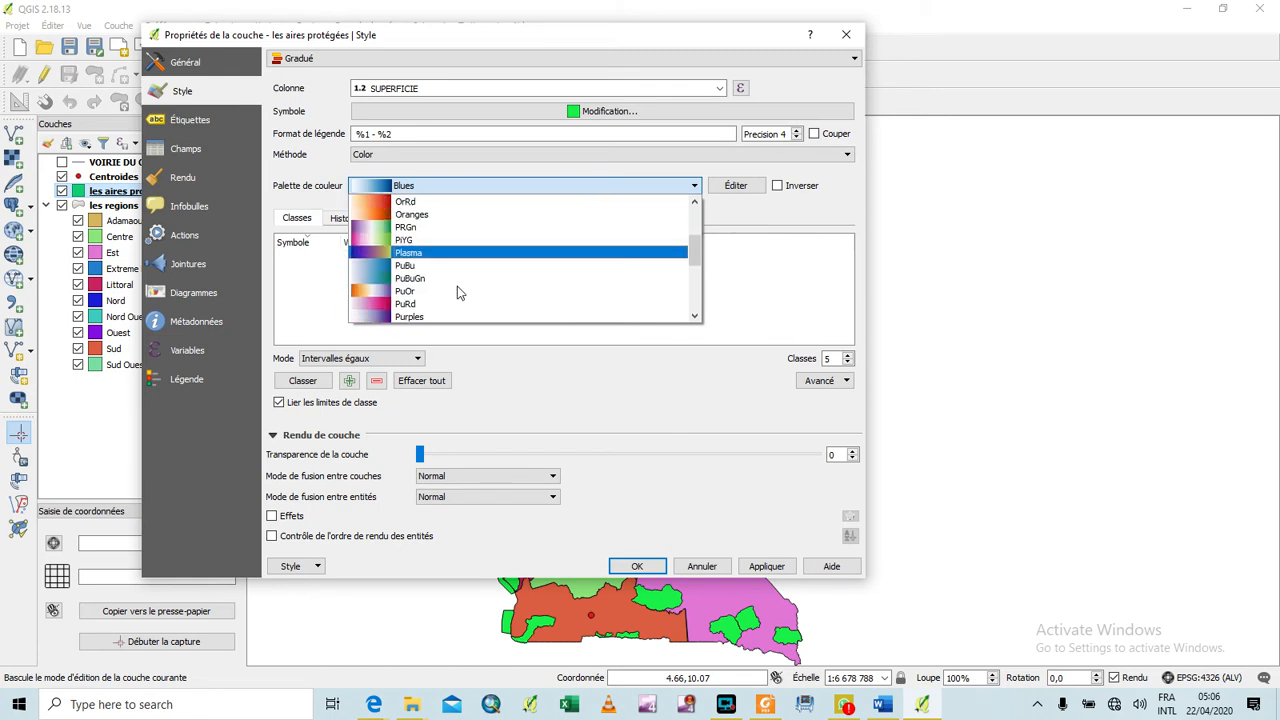
pyautogui.scroll(-3, 459, 292)
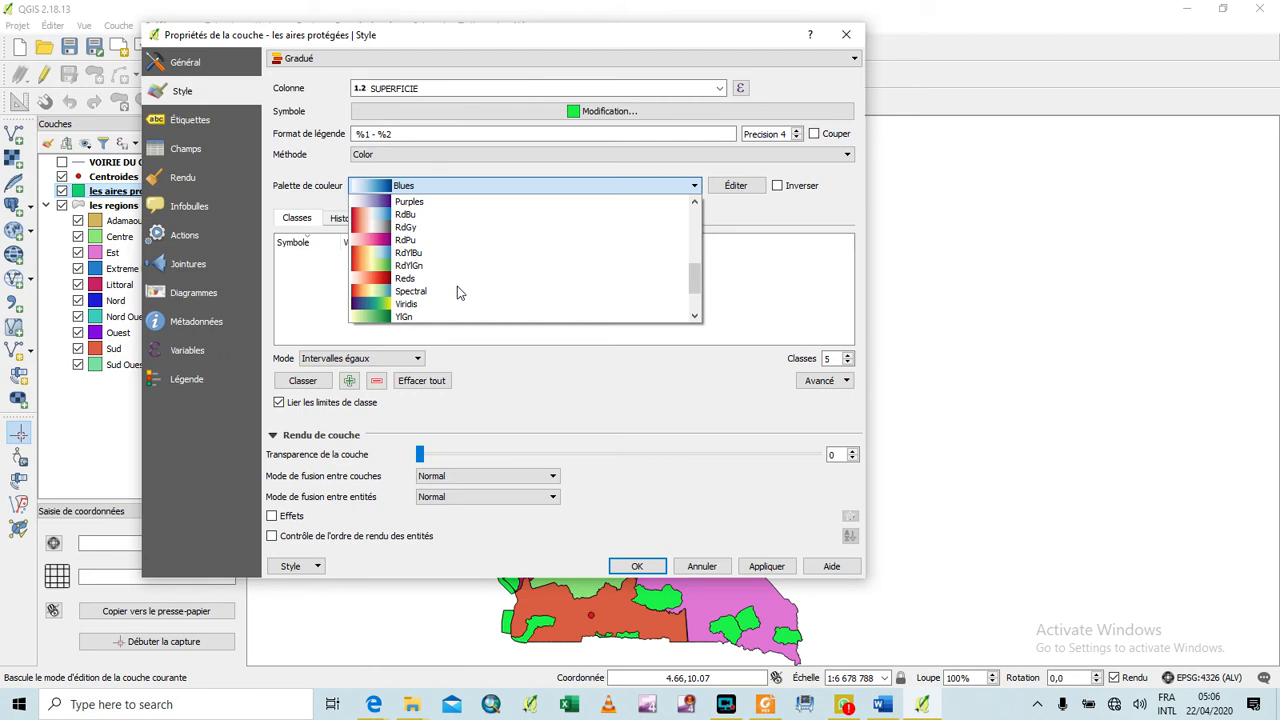
pyautogui.scroll(-2, 457, 286)
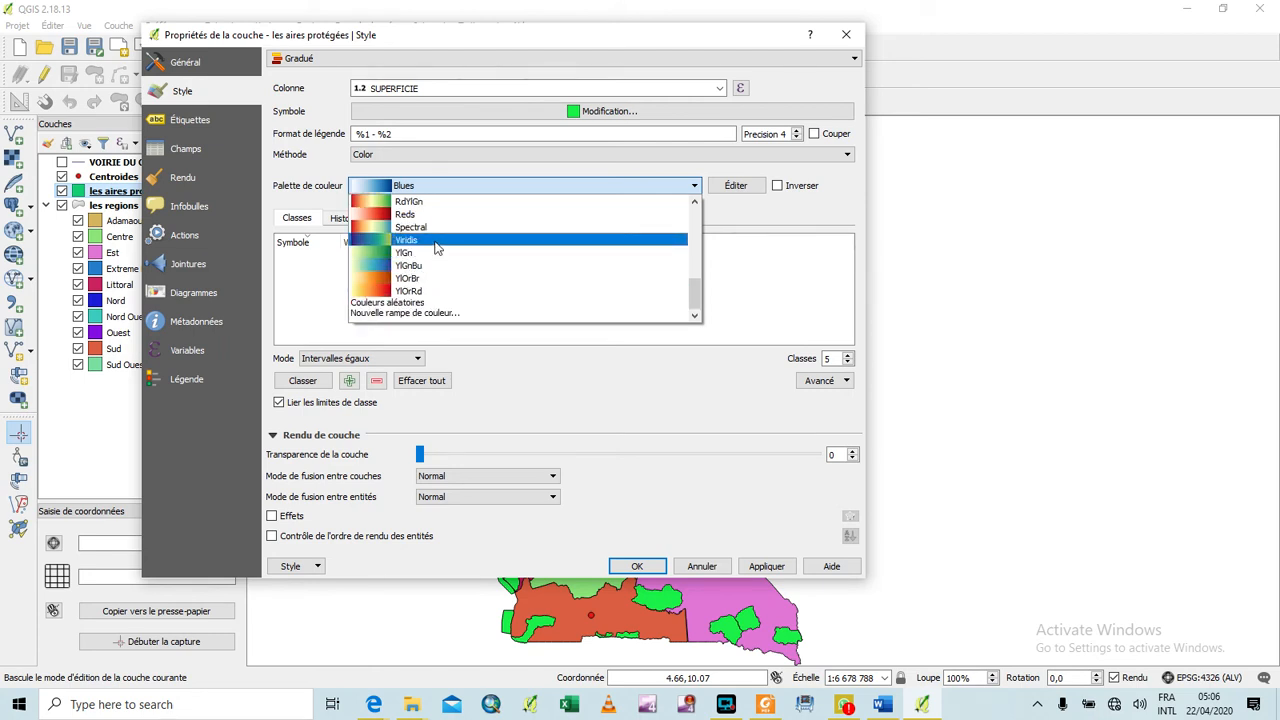
pyautogui.scroll(4, 430, 252)
pyautogui.scroll(3, 436, 247)
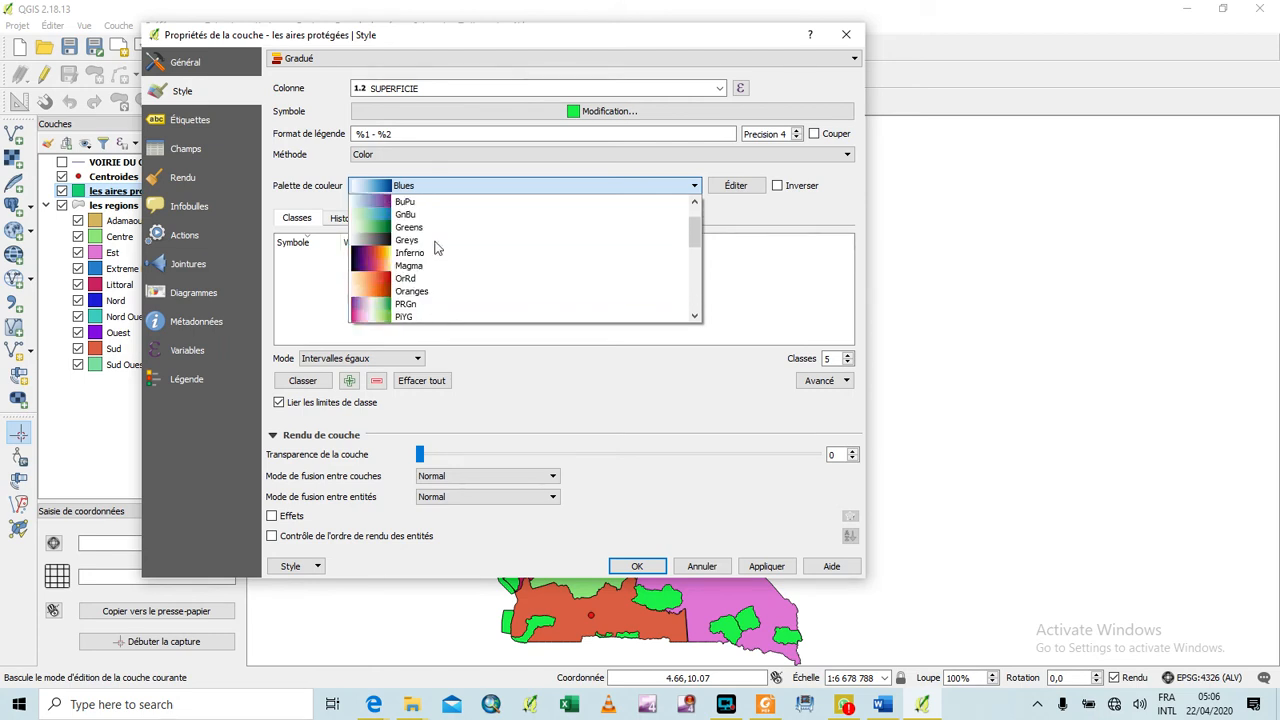
pyautogui.scroll(1, 436, 247)
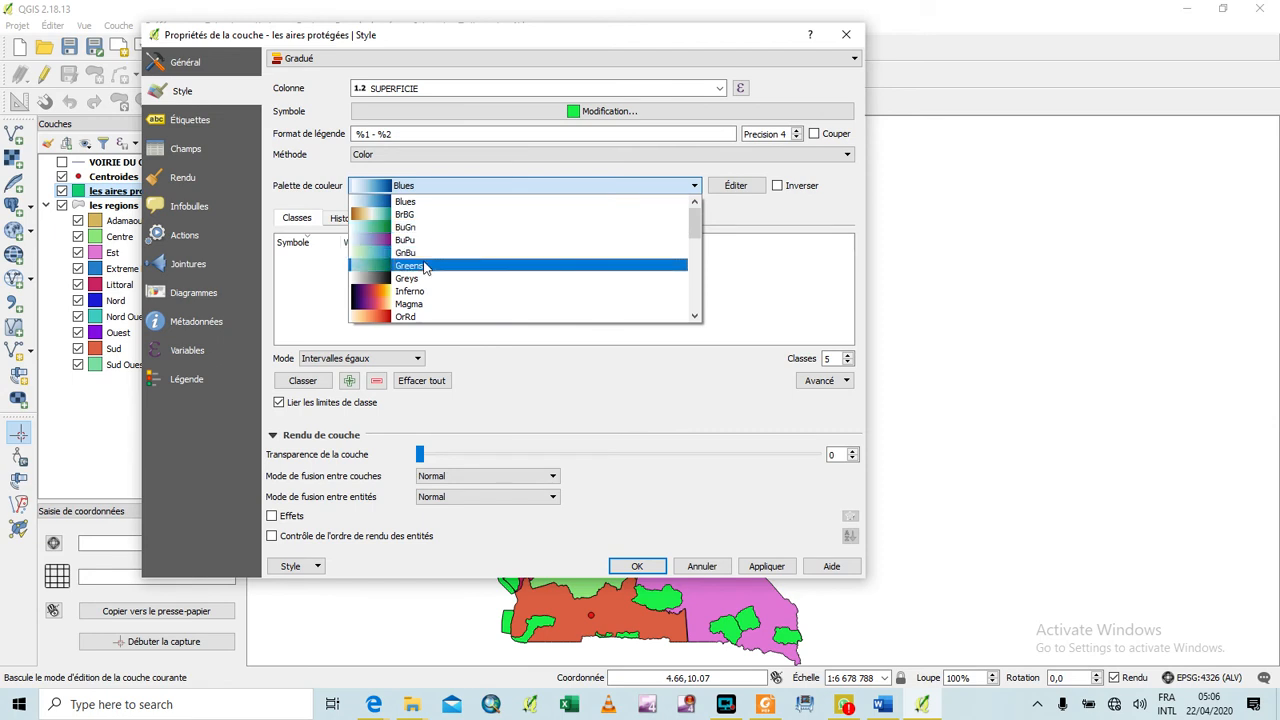
pyautogui.click(426, 267)
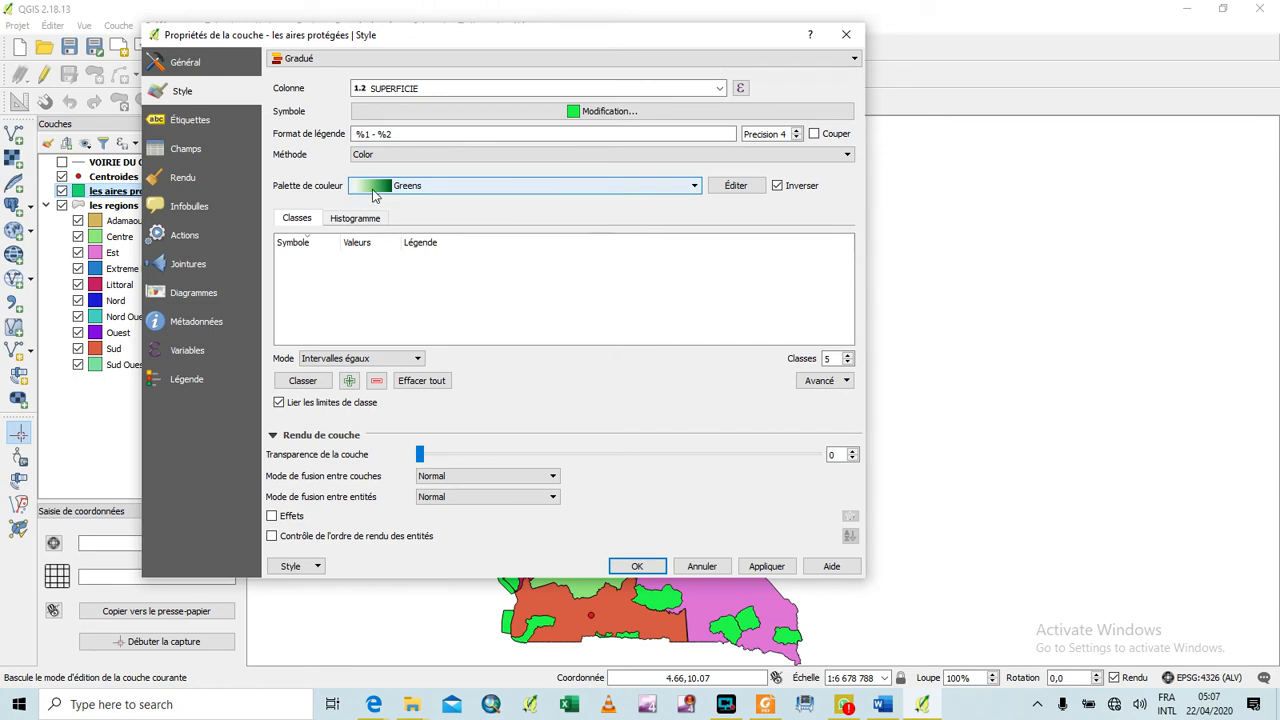
# - Classify the protected areas into 5 classes with Intervalles égaux and apply the graduated style to the map
pyautogui.click(308, 380)
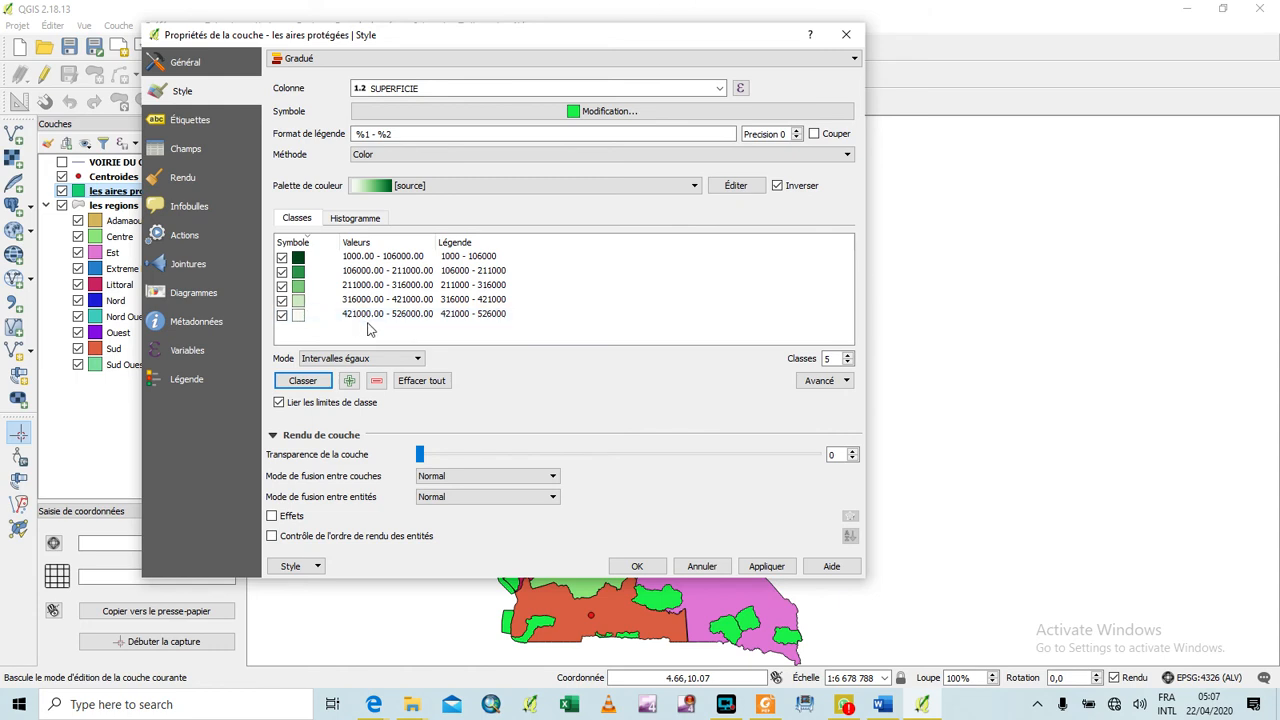
pyautogui.click(766, 566)
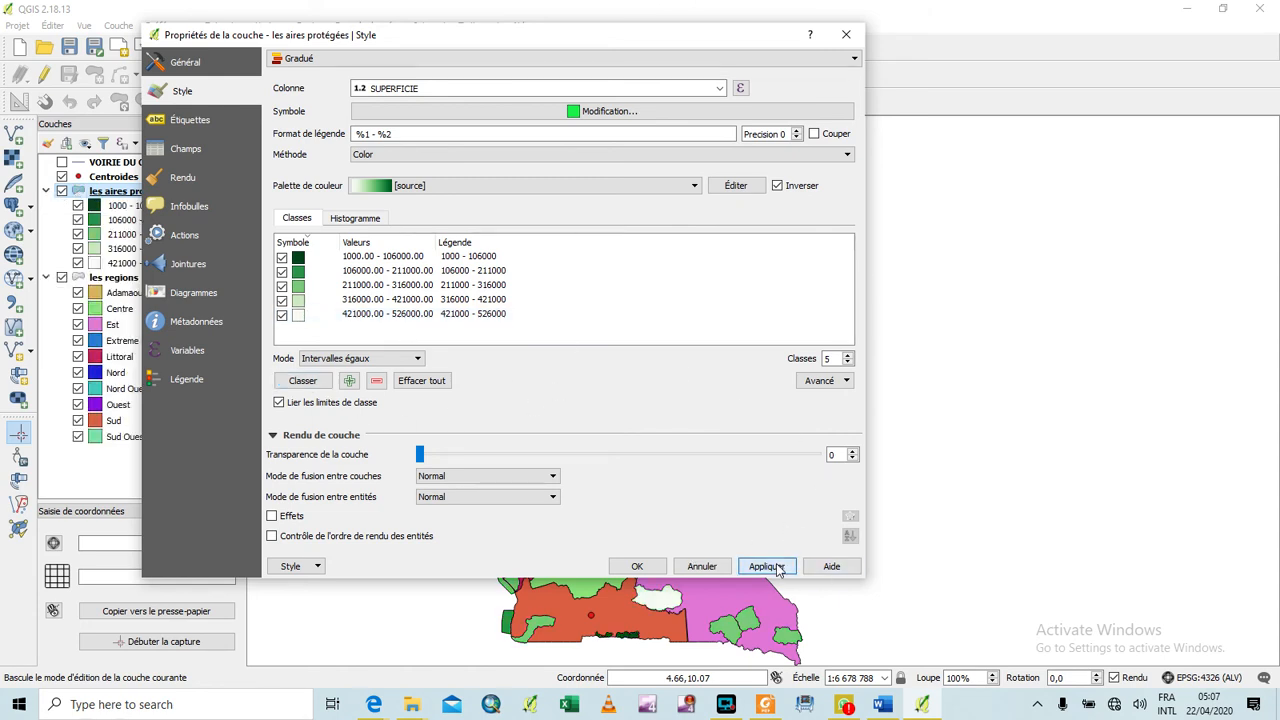
pyautogui.click(637, 566)
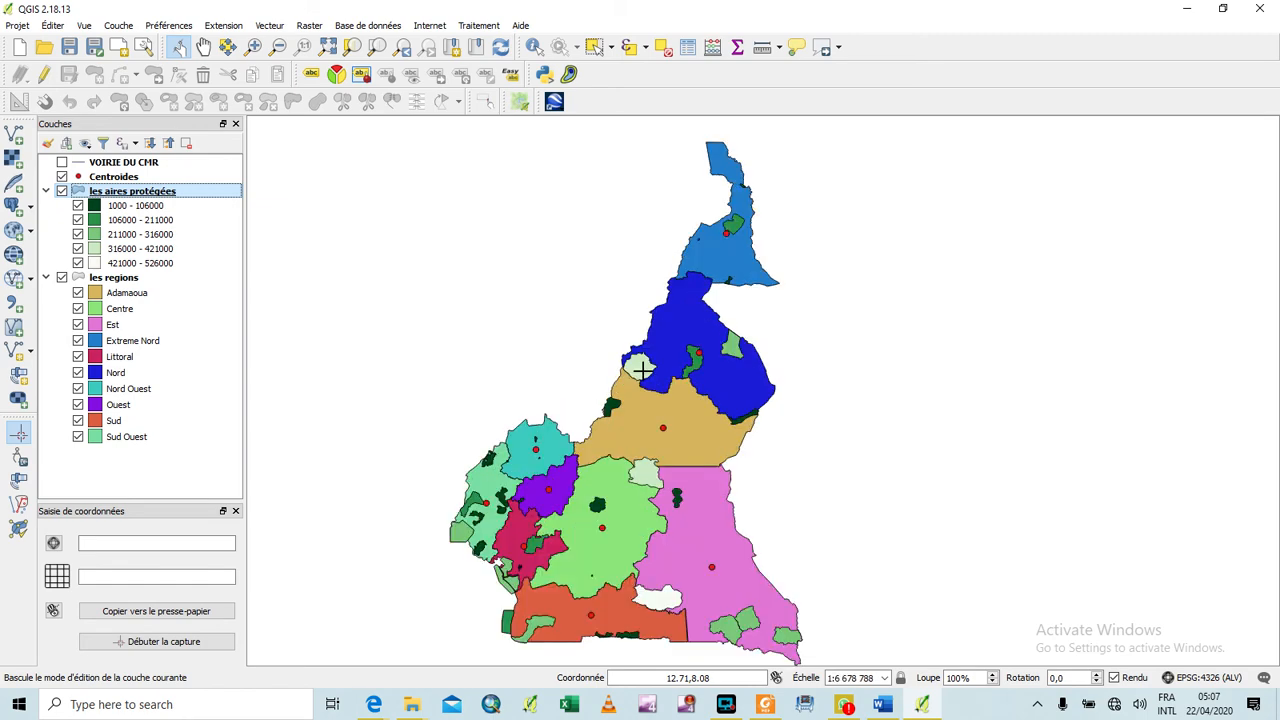
pyautogui.scroll(1, 641, 370)
pyautogui.scroll(-1, 636, 362)
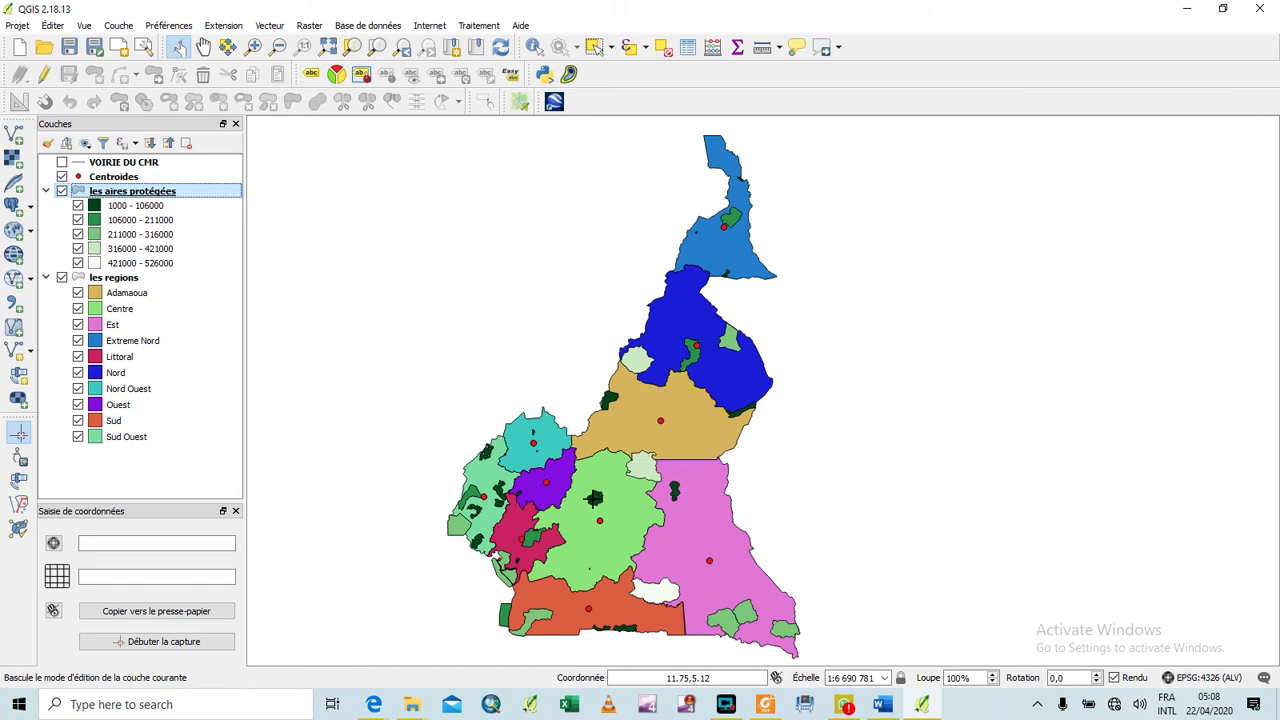
pyautogui.scroll(1, 598, 495)
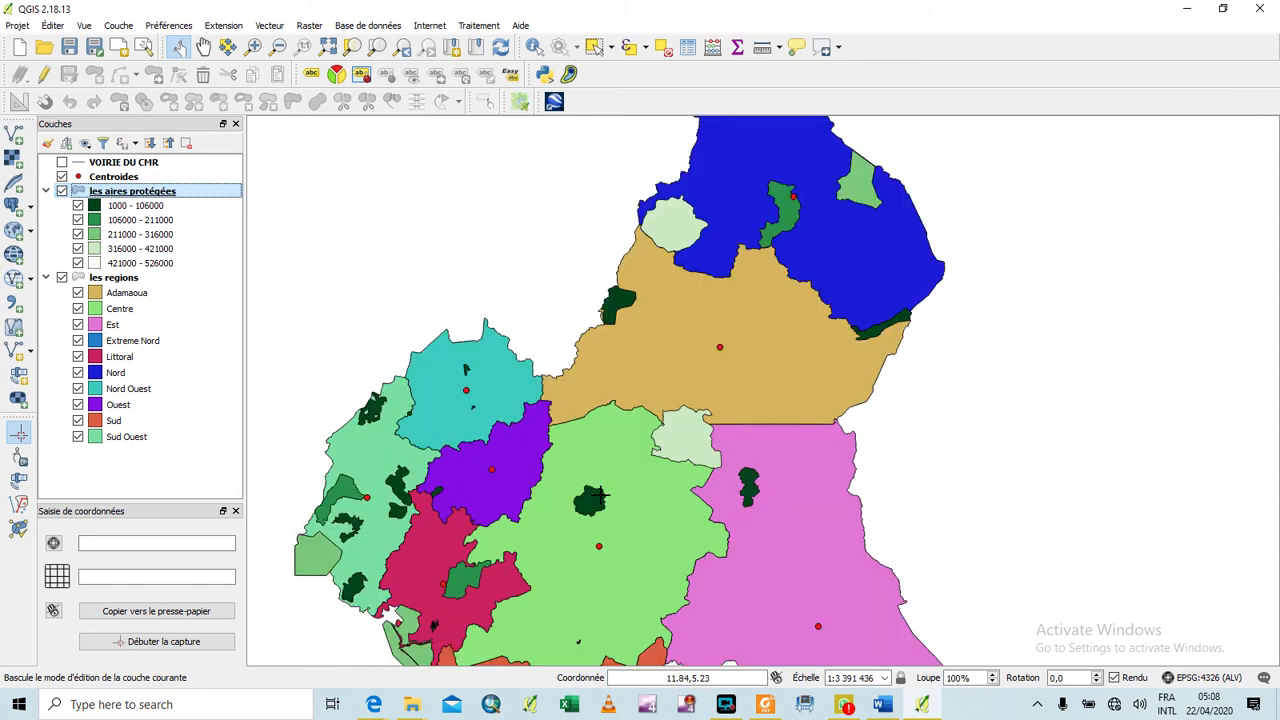
pyautogui.scroll(-1, 597, 496)
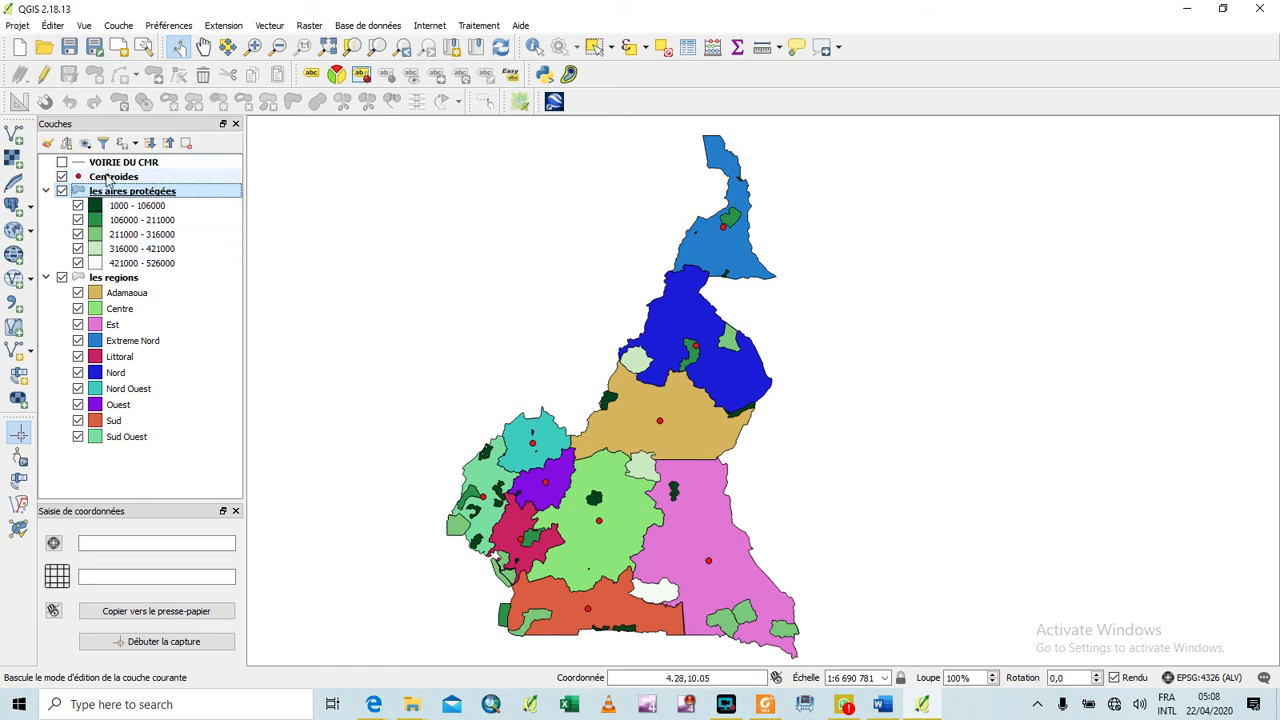
pyautogui.click(114, 177)
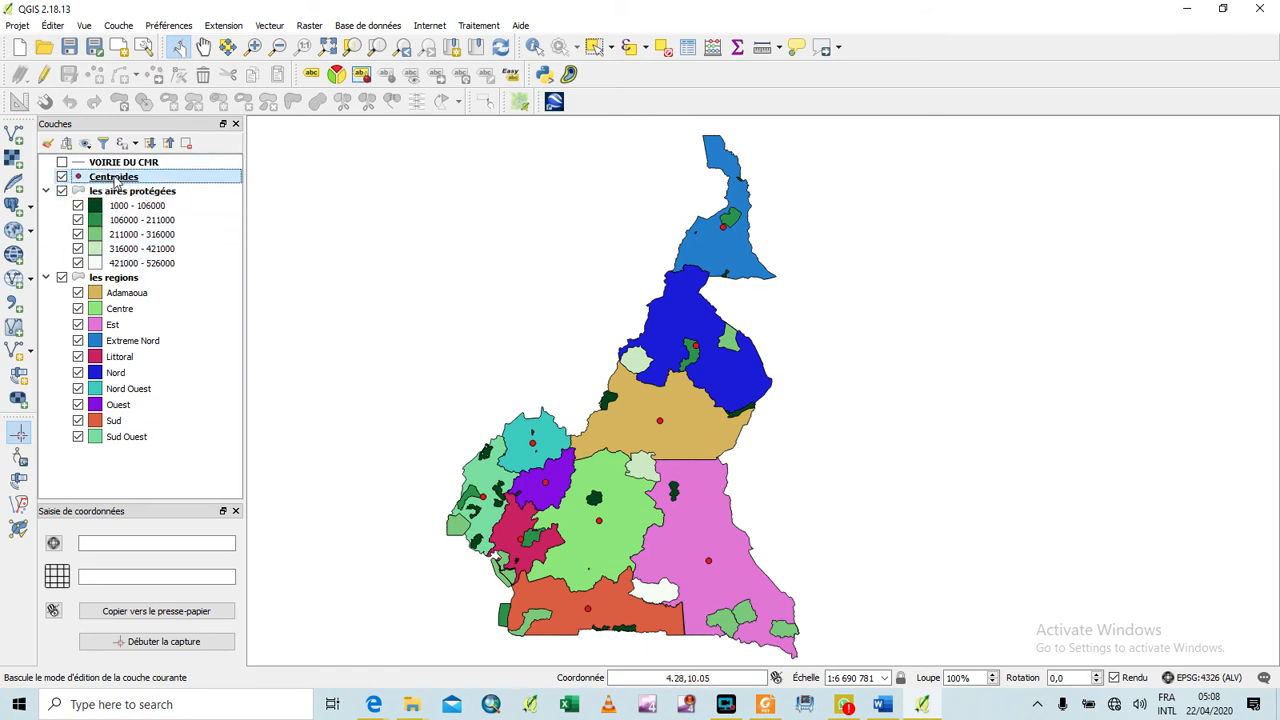
pyautogui.rightClick(115, 178)
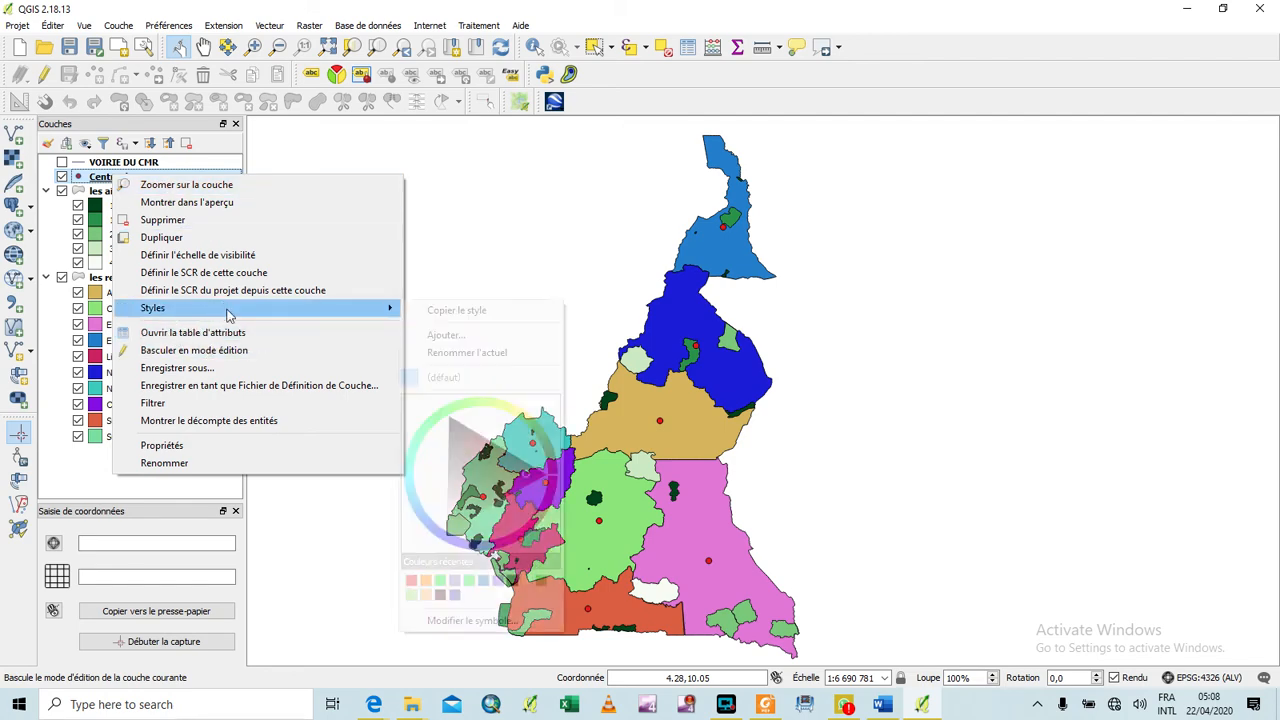
pyautogui.click(176, 446)
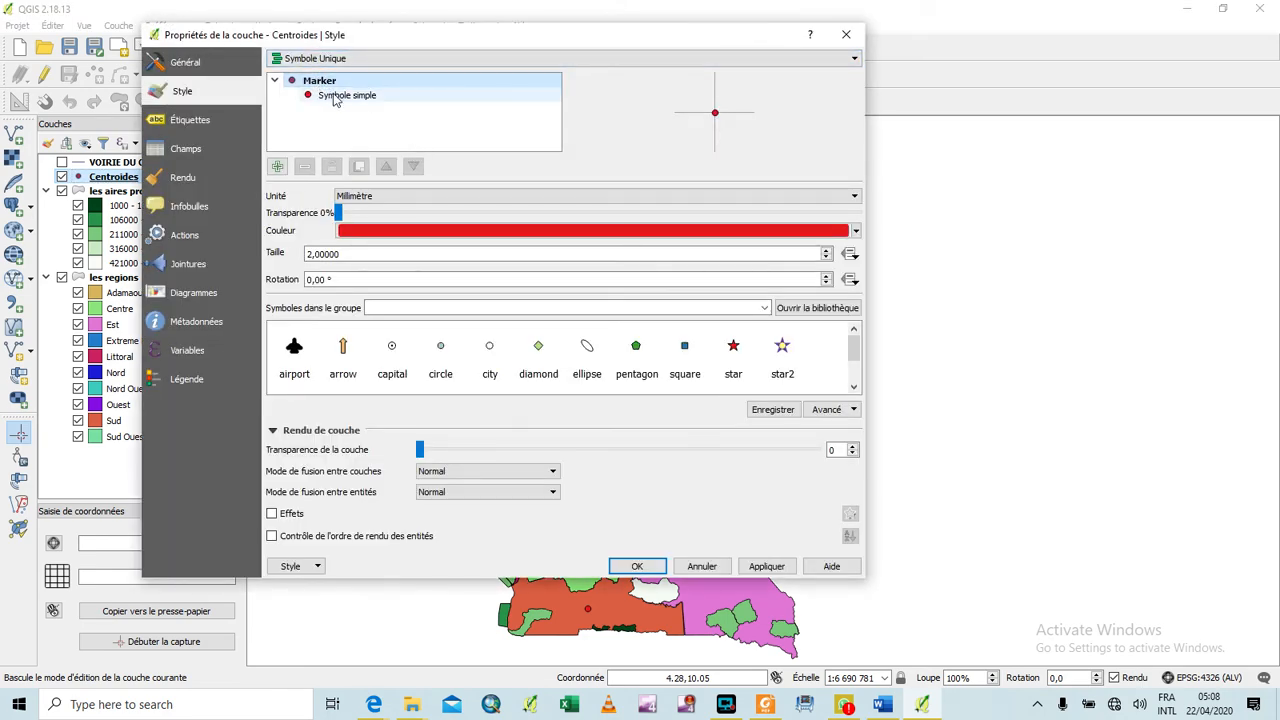
pyautogui.click(849, 368)
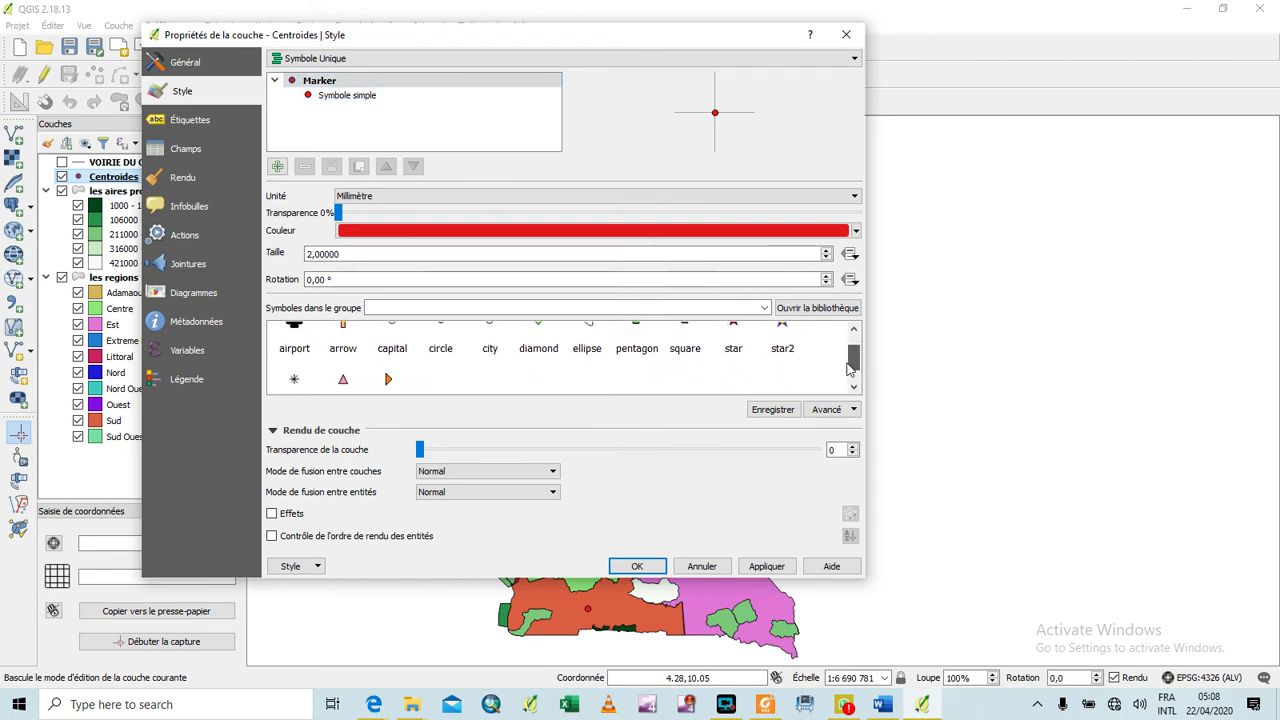
pyautogui.moveTo(849, 368); pyautogui.dragTo(850, 340)
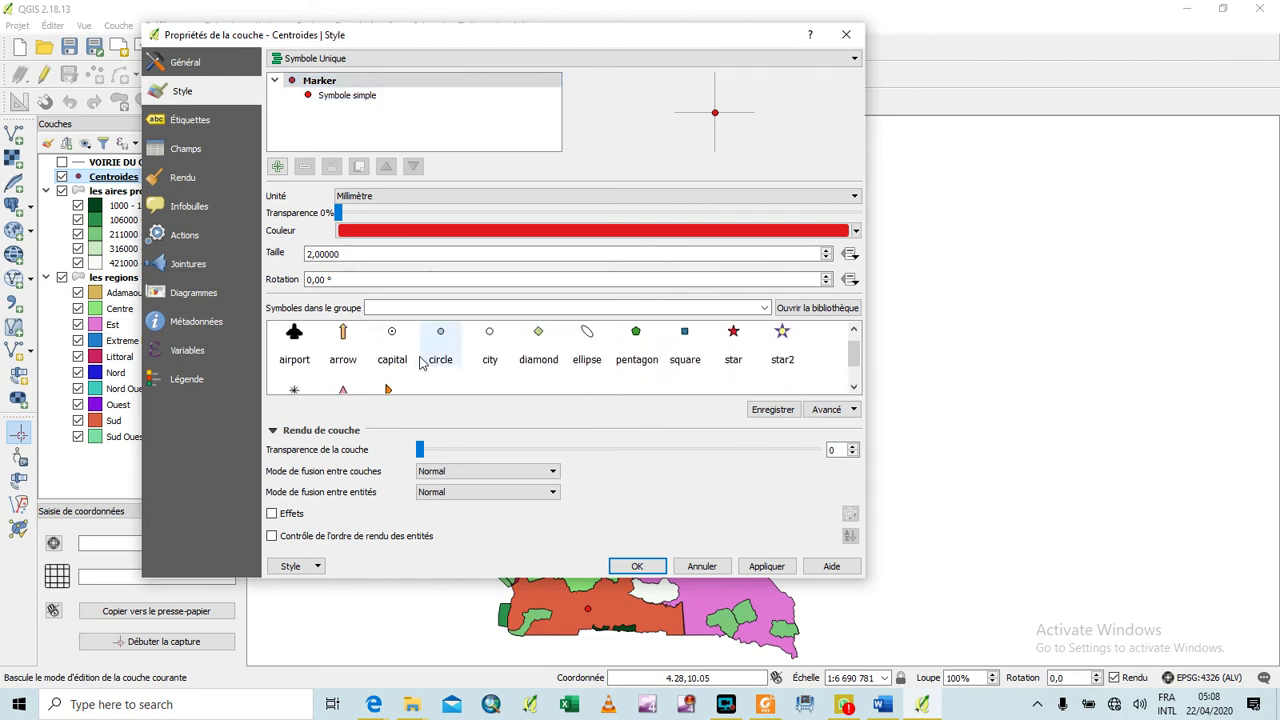
pyautogui.click(404, 345)
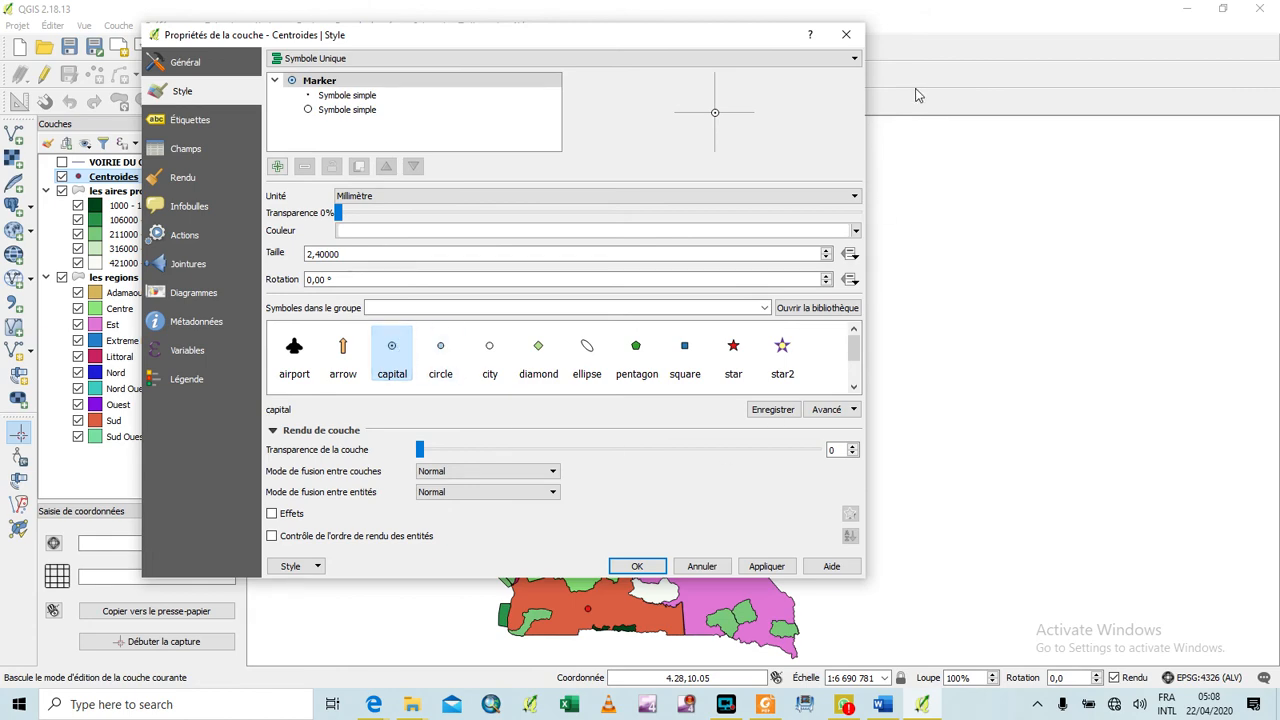
pyautogui.click(846, 34)
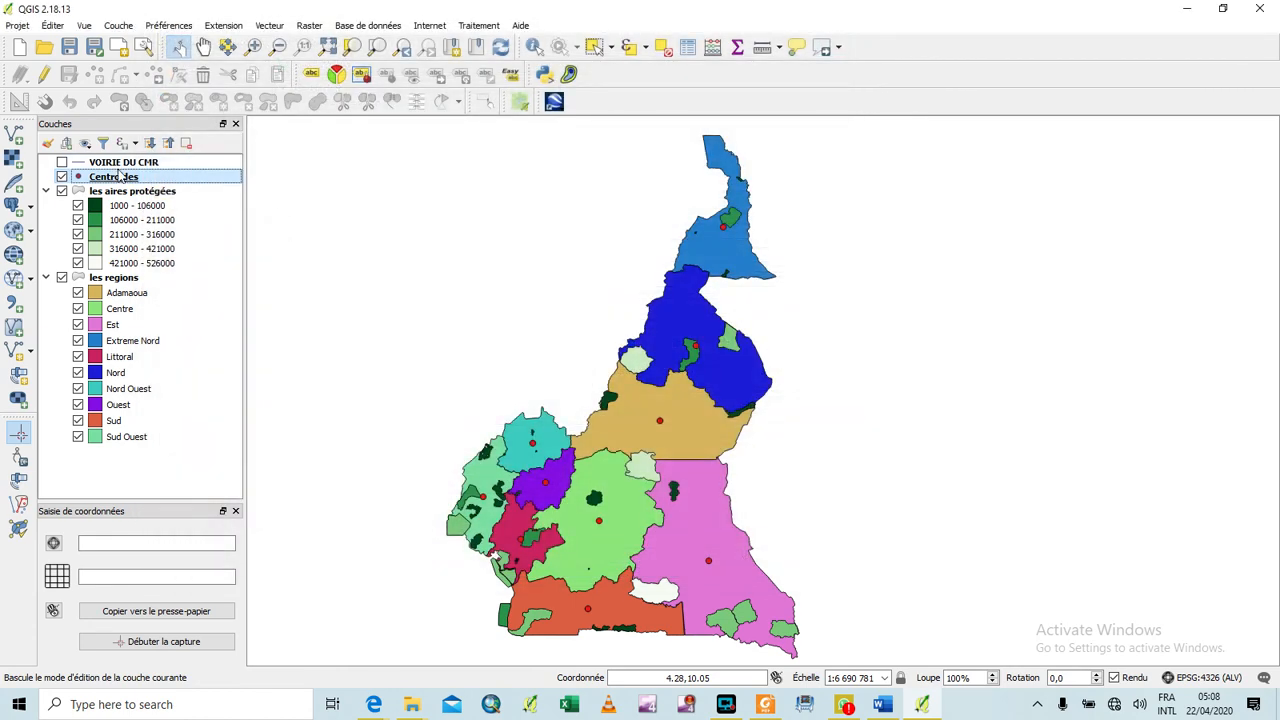
# - Add a second simple symbol layer to the Centroides marker, with a size of 4 mm and a transparent fill
pyautogui.rightClick(121, 181)
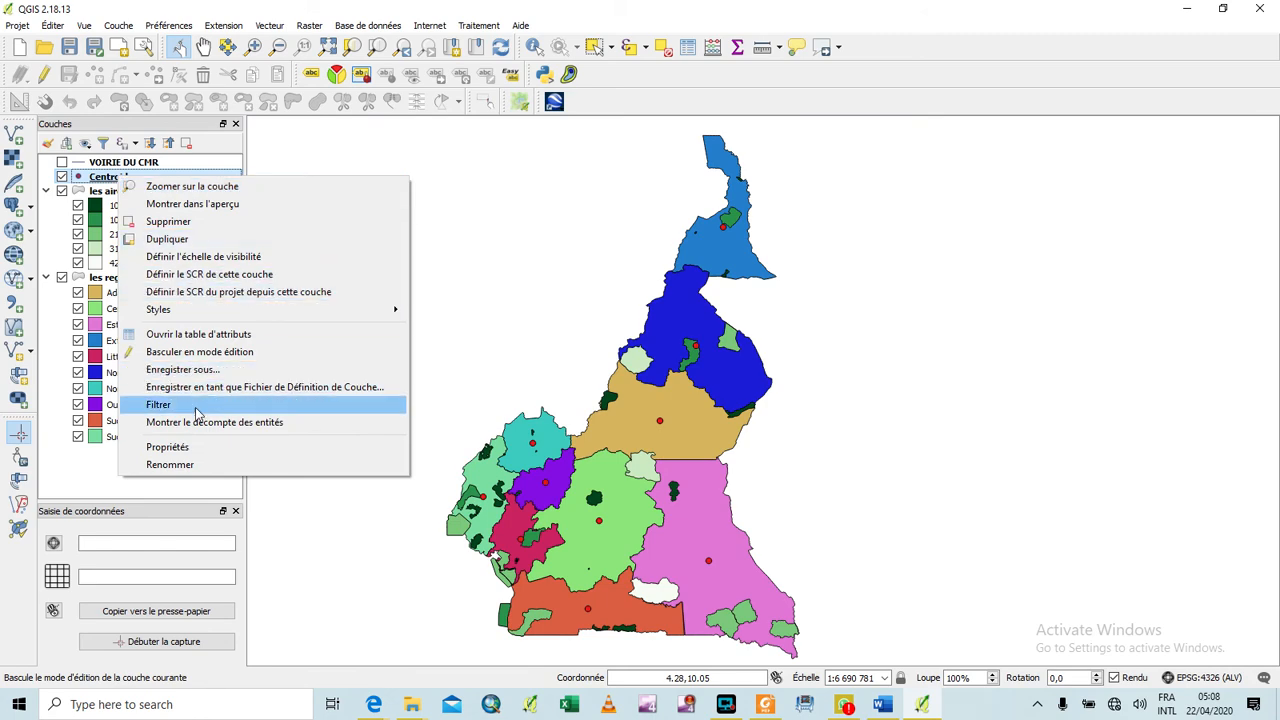
pyautogui.click(167, 447)
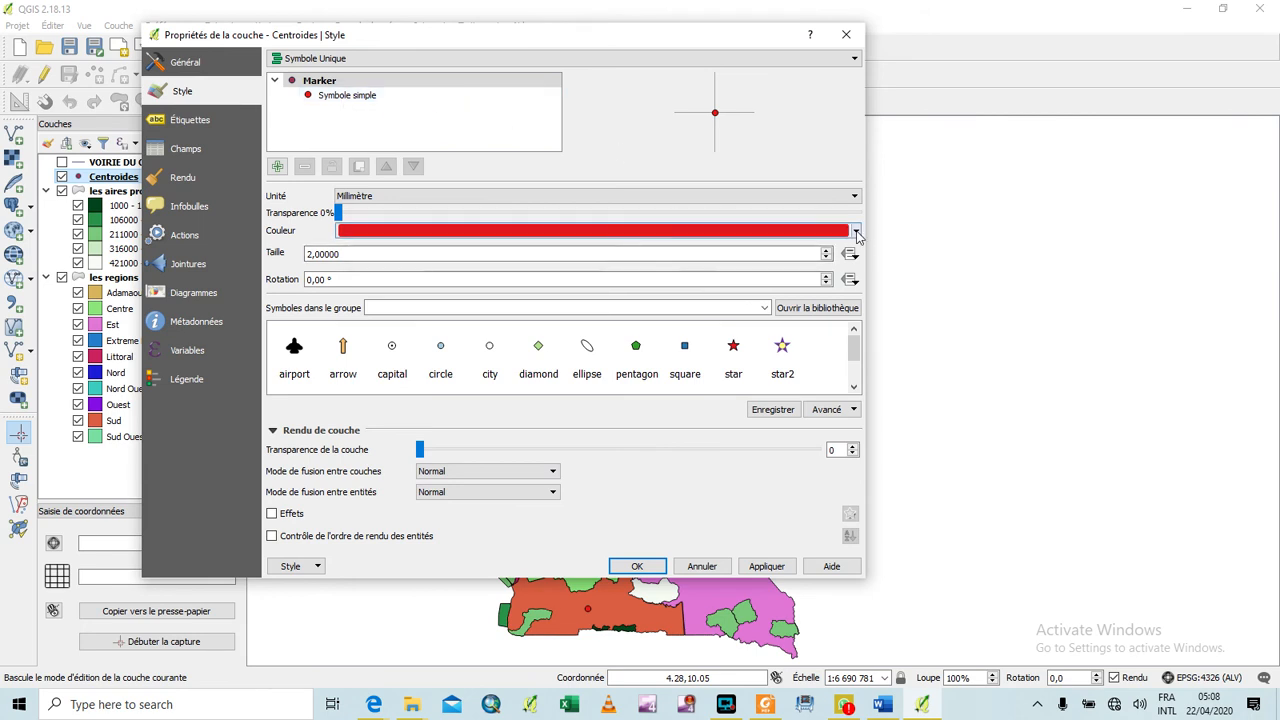
pyautogui.click(278, 167)
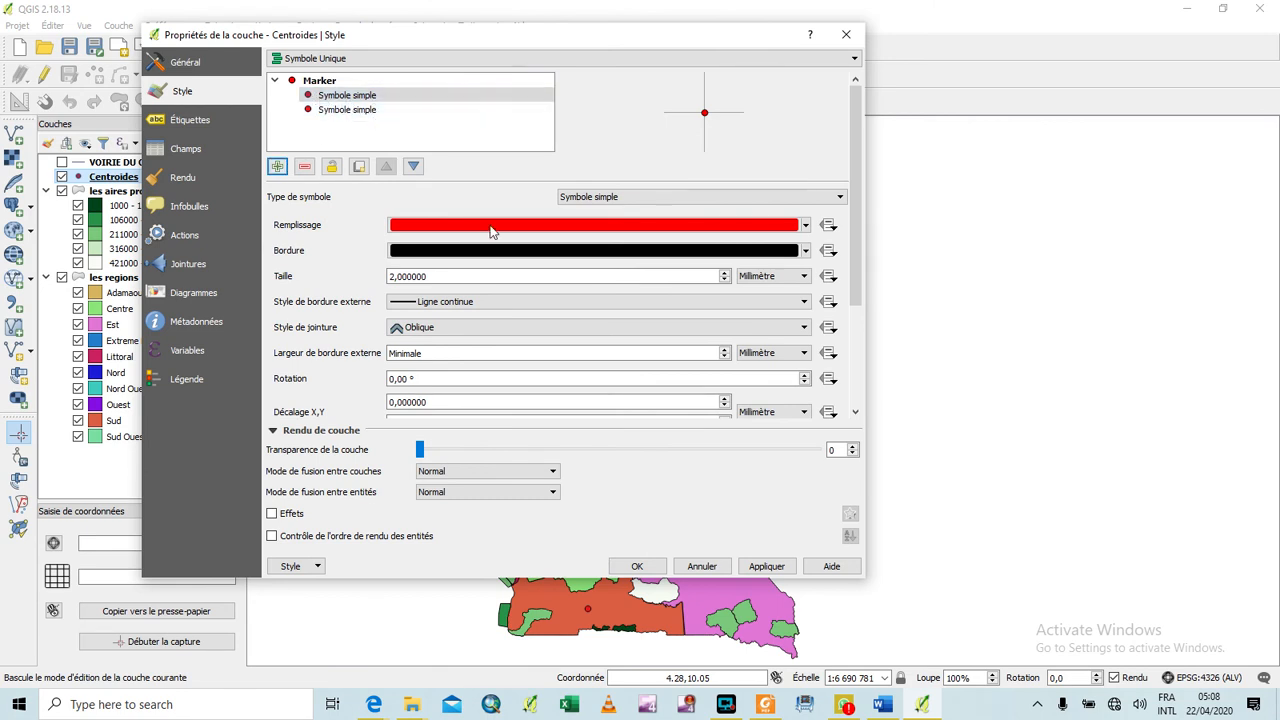
pyautogui.click(727, 273)
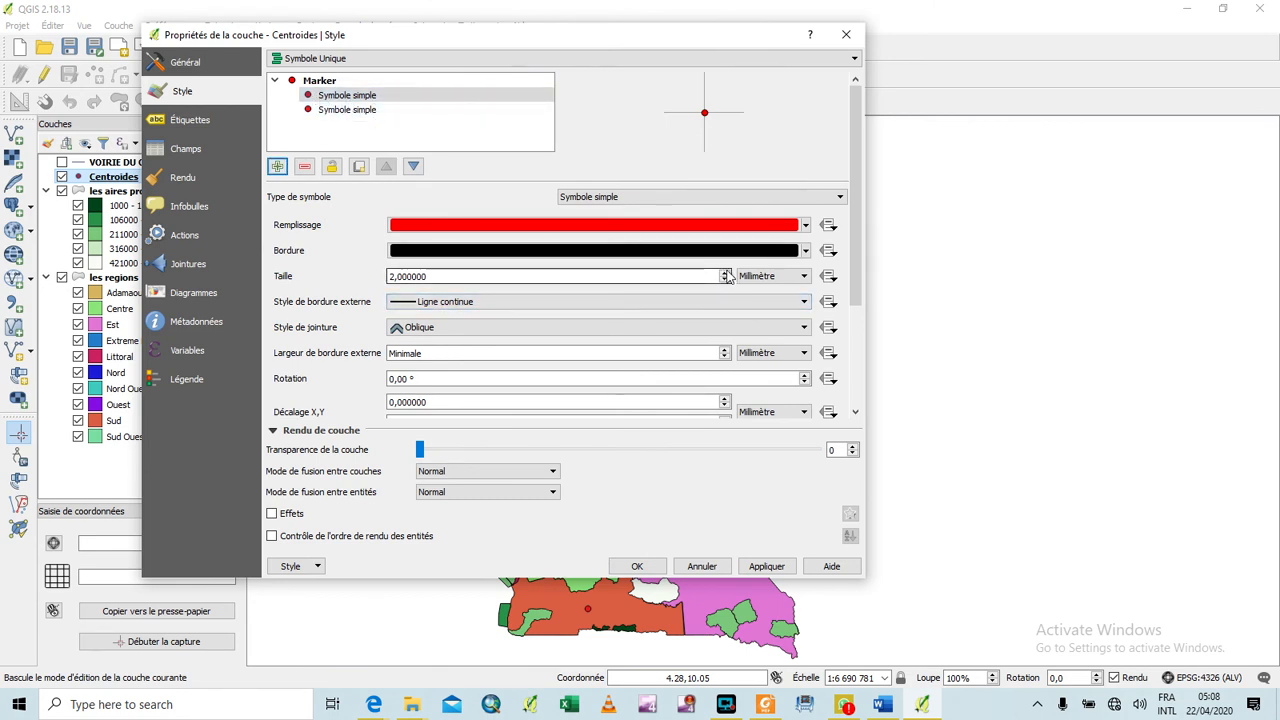
pyautogui.click(727, 273)
pyautogui.click(727, 273)
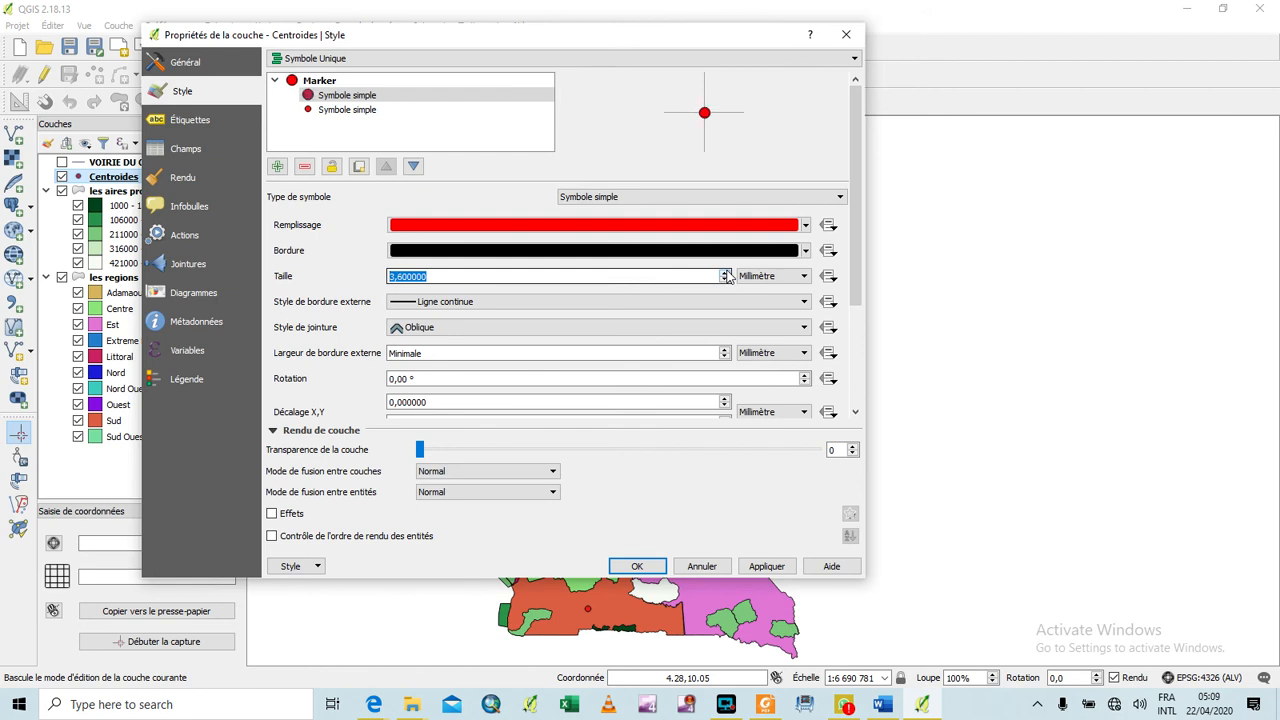
pyautogui.click(727, 273)
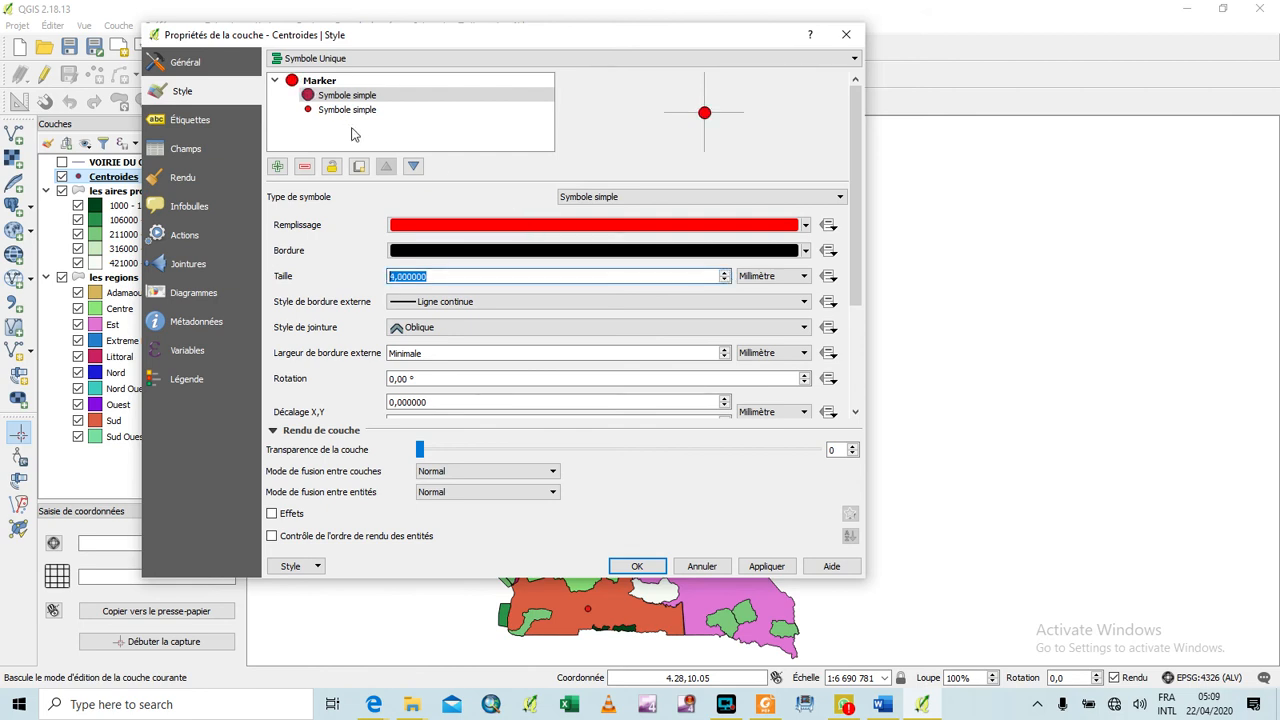
pyautogui.click(806, 229)
pyautogui.click(476, 246)
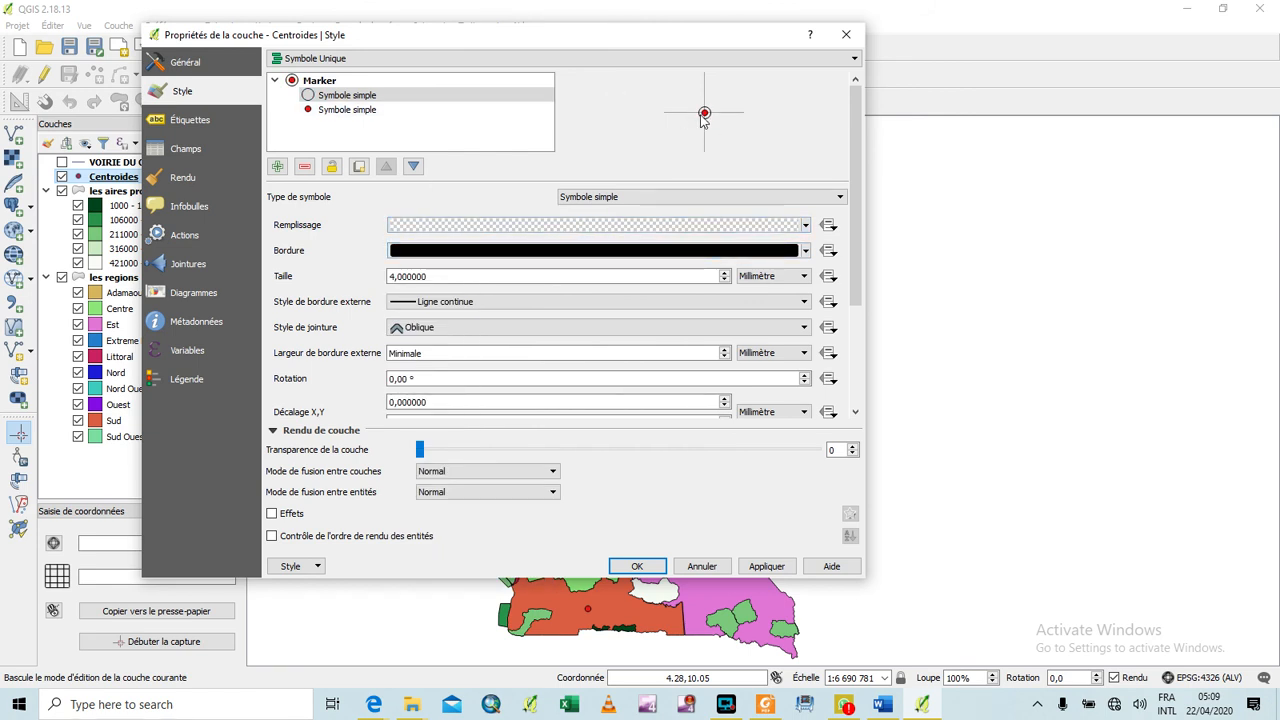
# - Change the fill of the inner 2 mm simple symbol of the Centroides marker to the standard blue
pyautogui.click(398, 110)
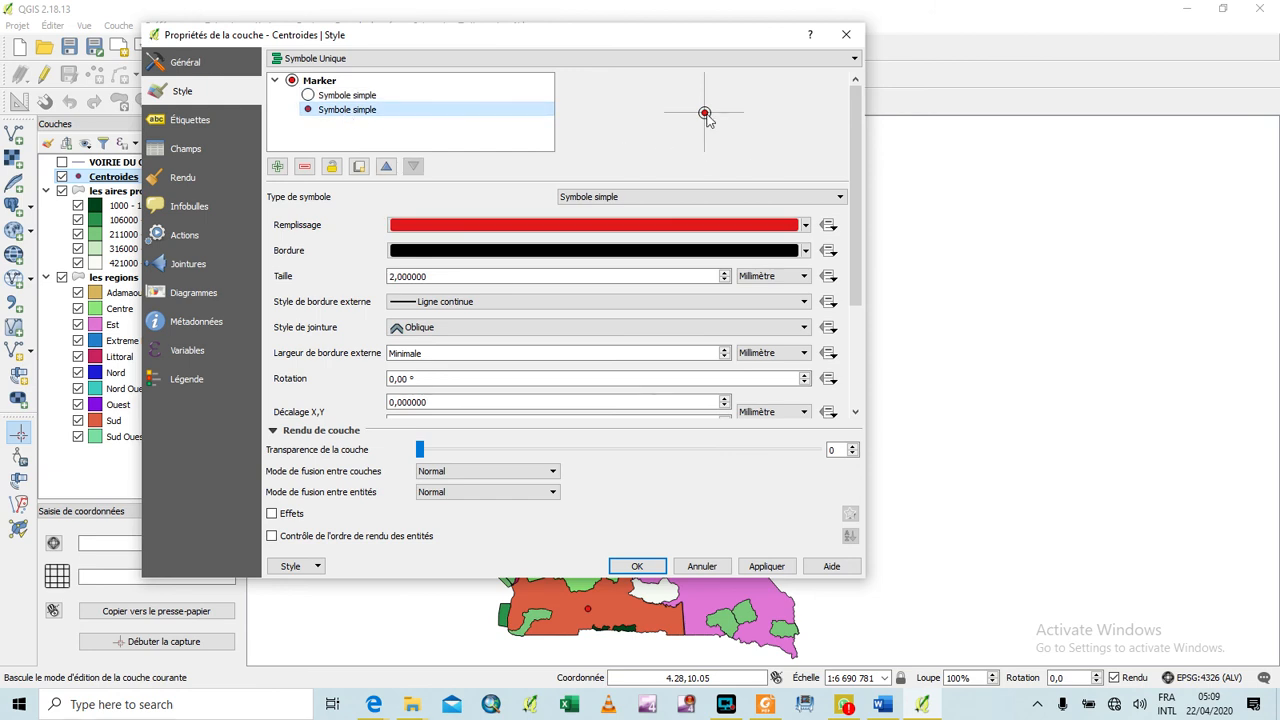
pyautogui.click(806, 225)
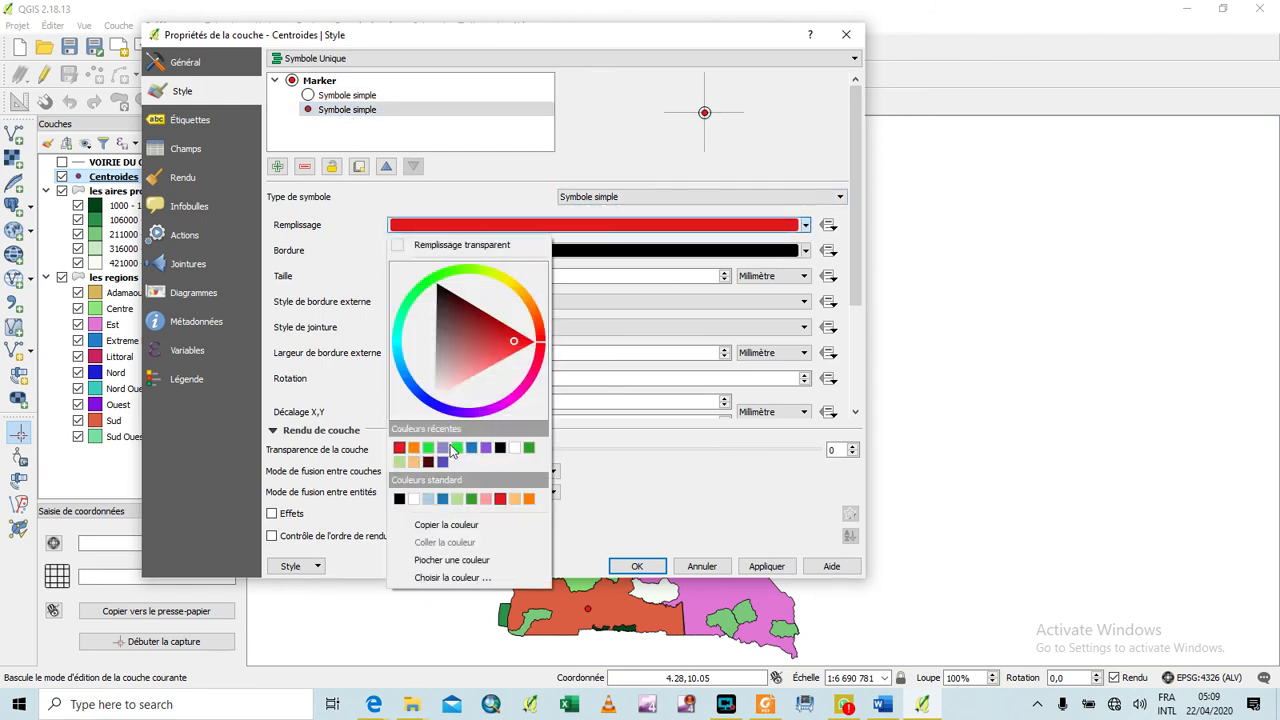
pyautogui.click(446, 500)
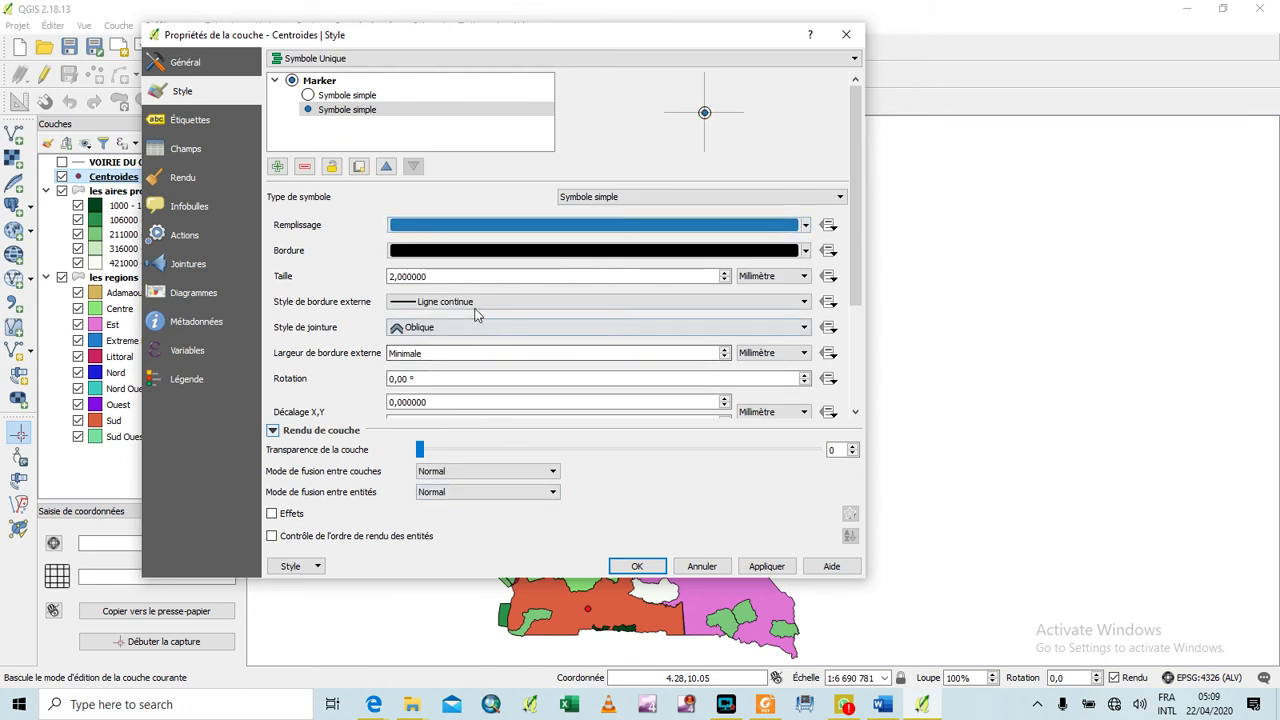
# - Set the size of the marker's transparent outer ring to 5 mm and apply the style to the Centroides layer
pyautogui.click(345, 95)
pyautogui.click(725, 275)
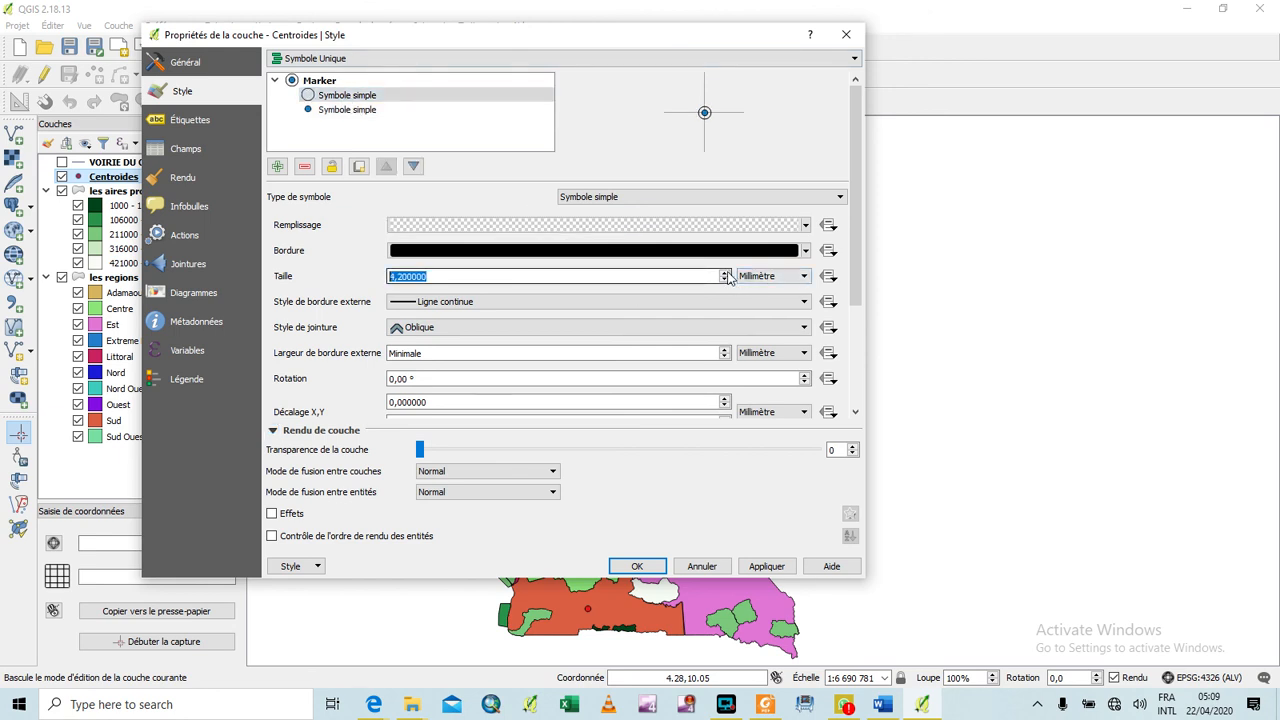
pyautogui.click(727, 273)
pyautogui.click(727, 273)
pyautogui.click(727, 273)
pyautogui.click(727, 273)
pyautogui.click(727, 279)
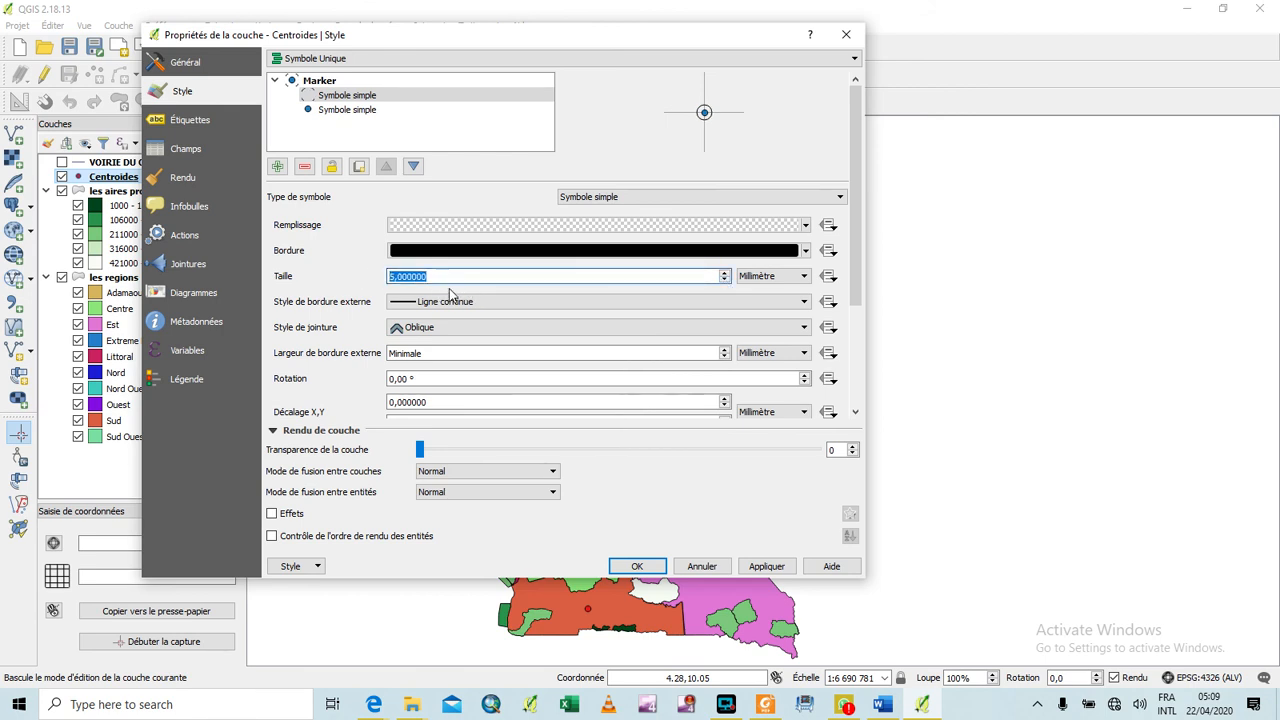
pyautogui.write('5')
pyautogui.press('Tab')
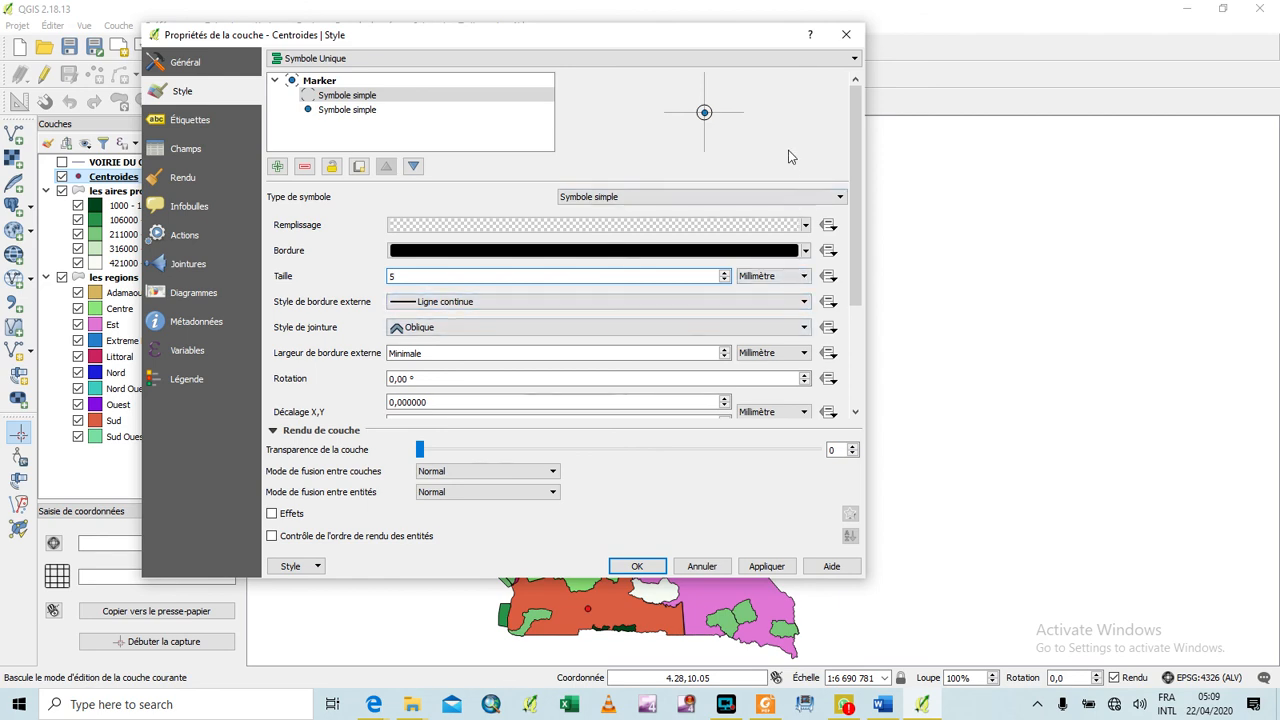
pyautogui.click(767, 566)
pyautogui.click(637, 566)
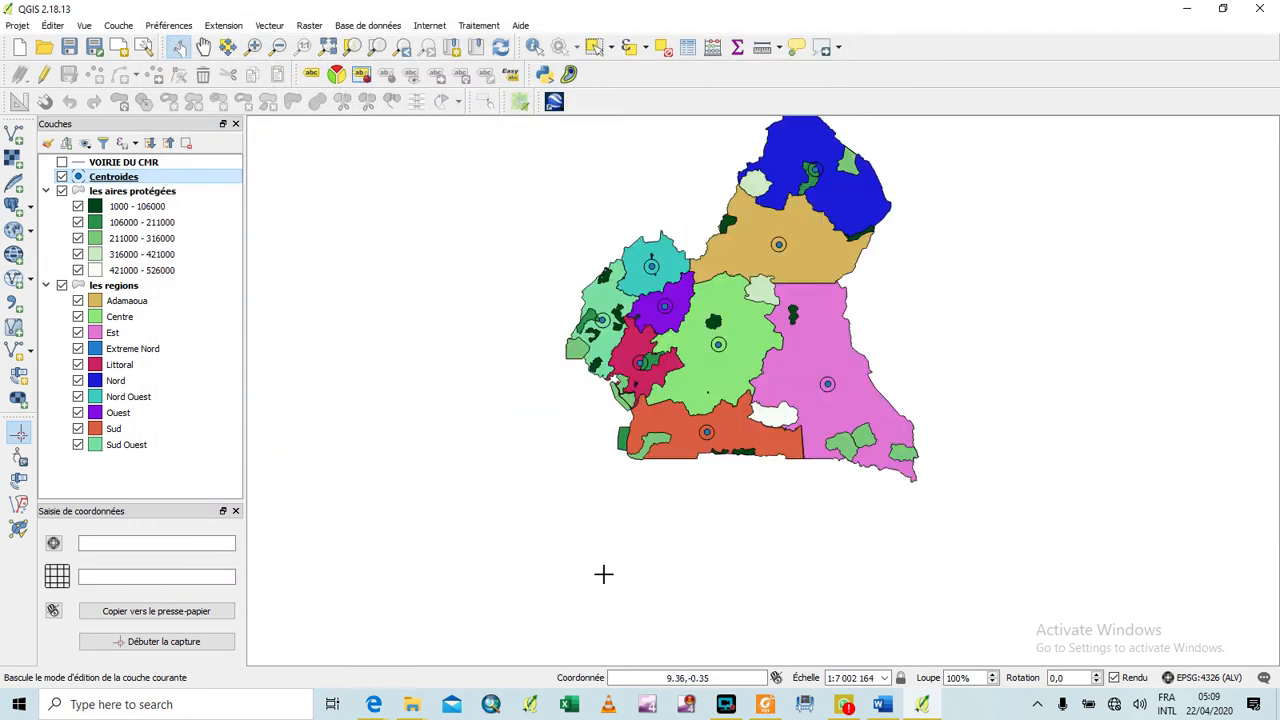
pyautogui.scroll(3, 720, 428)
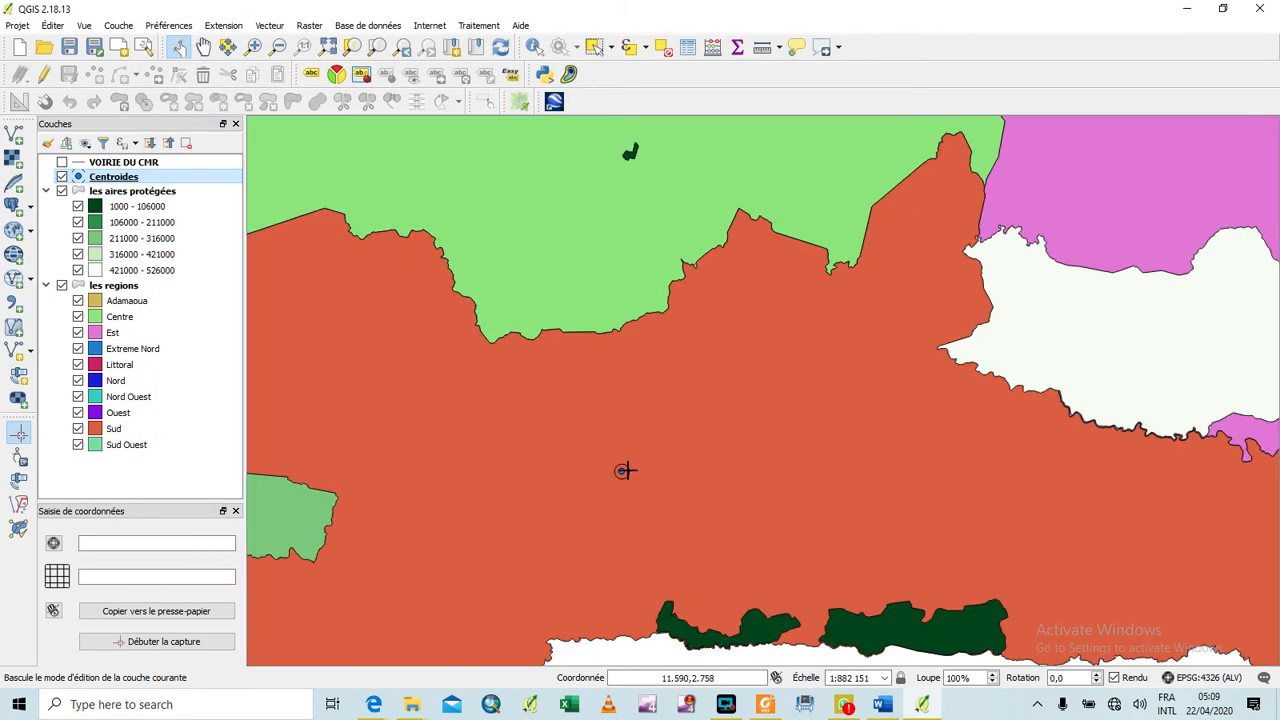
pyautogui.scroll(-2, 783, 360)
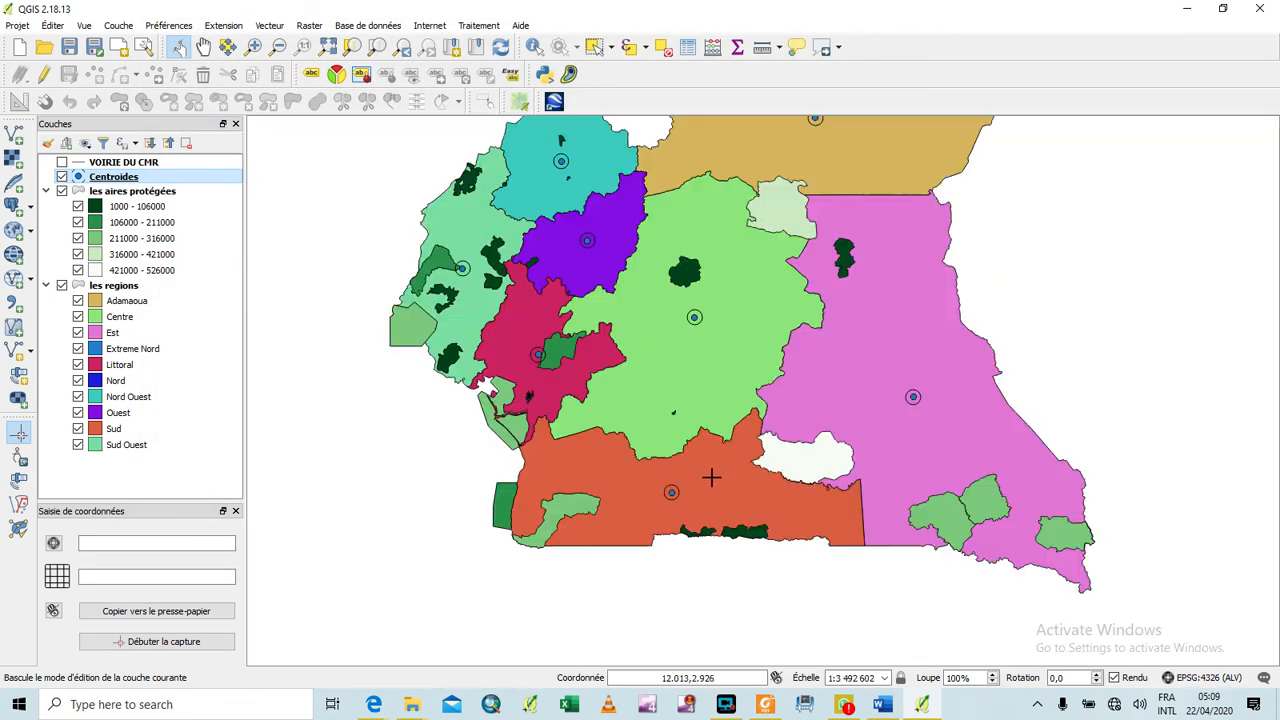
pyautogui.moveTo(759, 357); pyautogui.dragTo(728, 491)
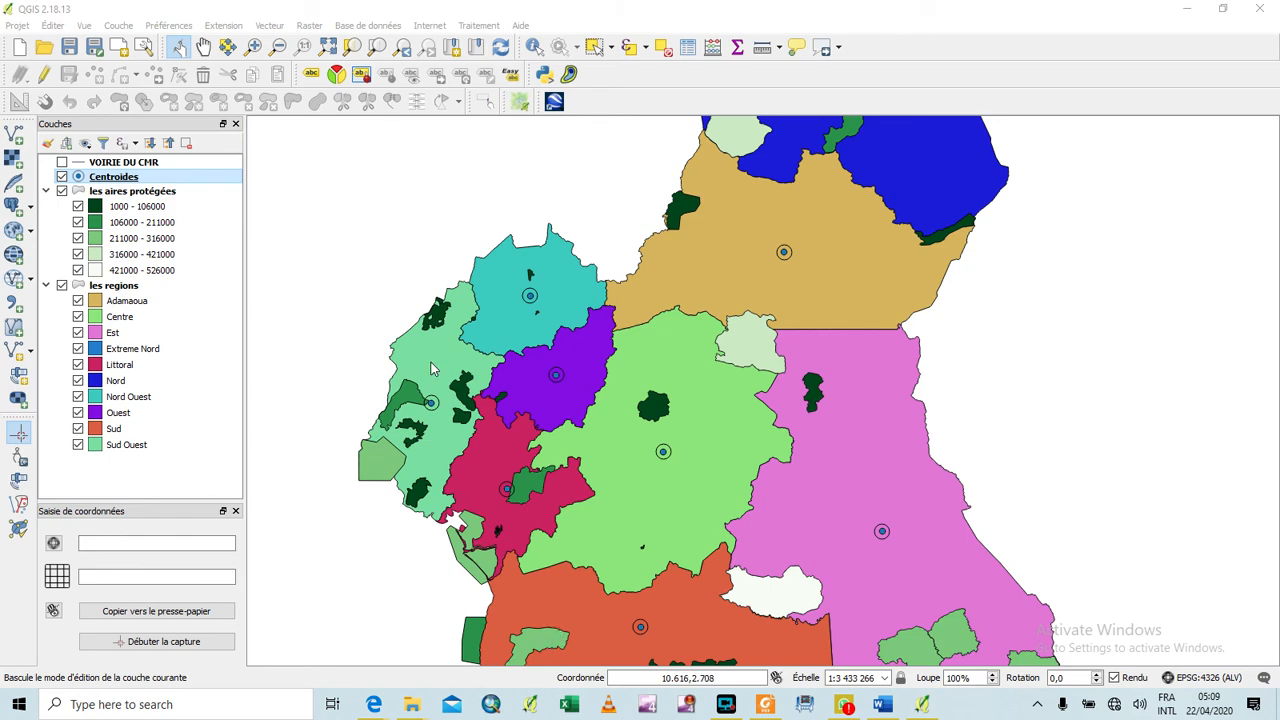
# - Switch to the browser window showing the videos of the Onlines-Student Academy YouTube channel
pyautogui.hotkey('alt', 'Tab')
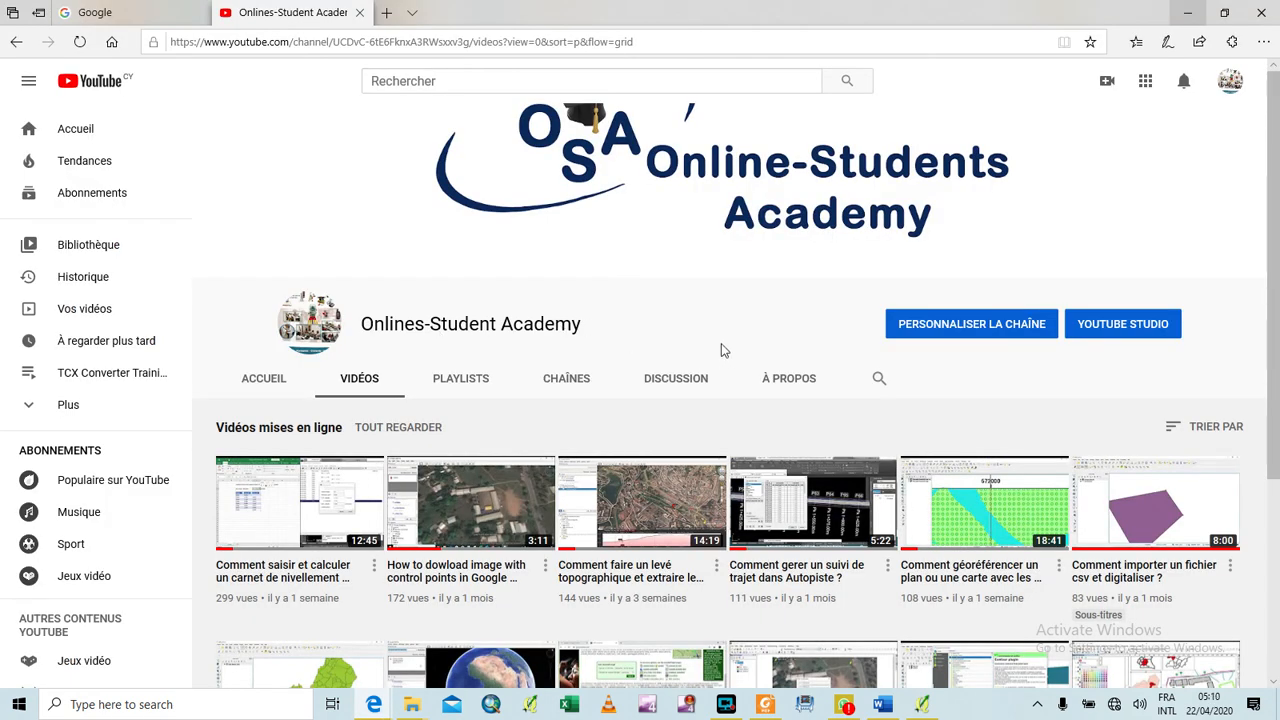